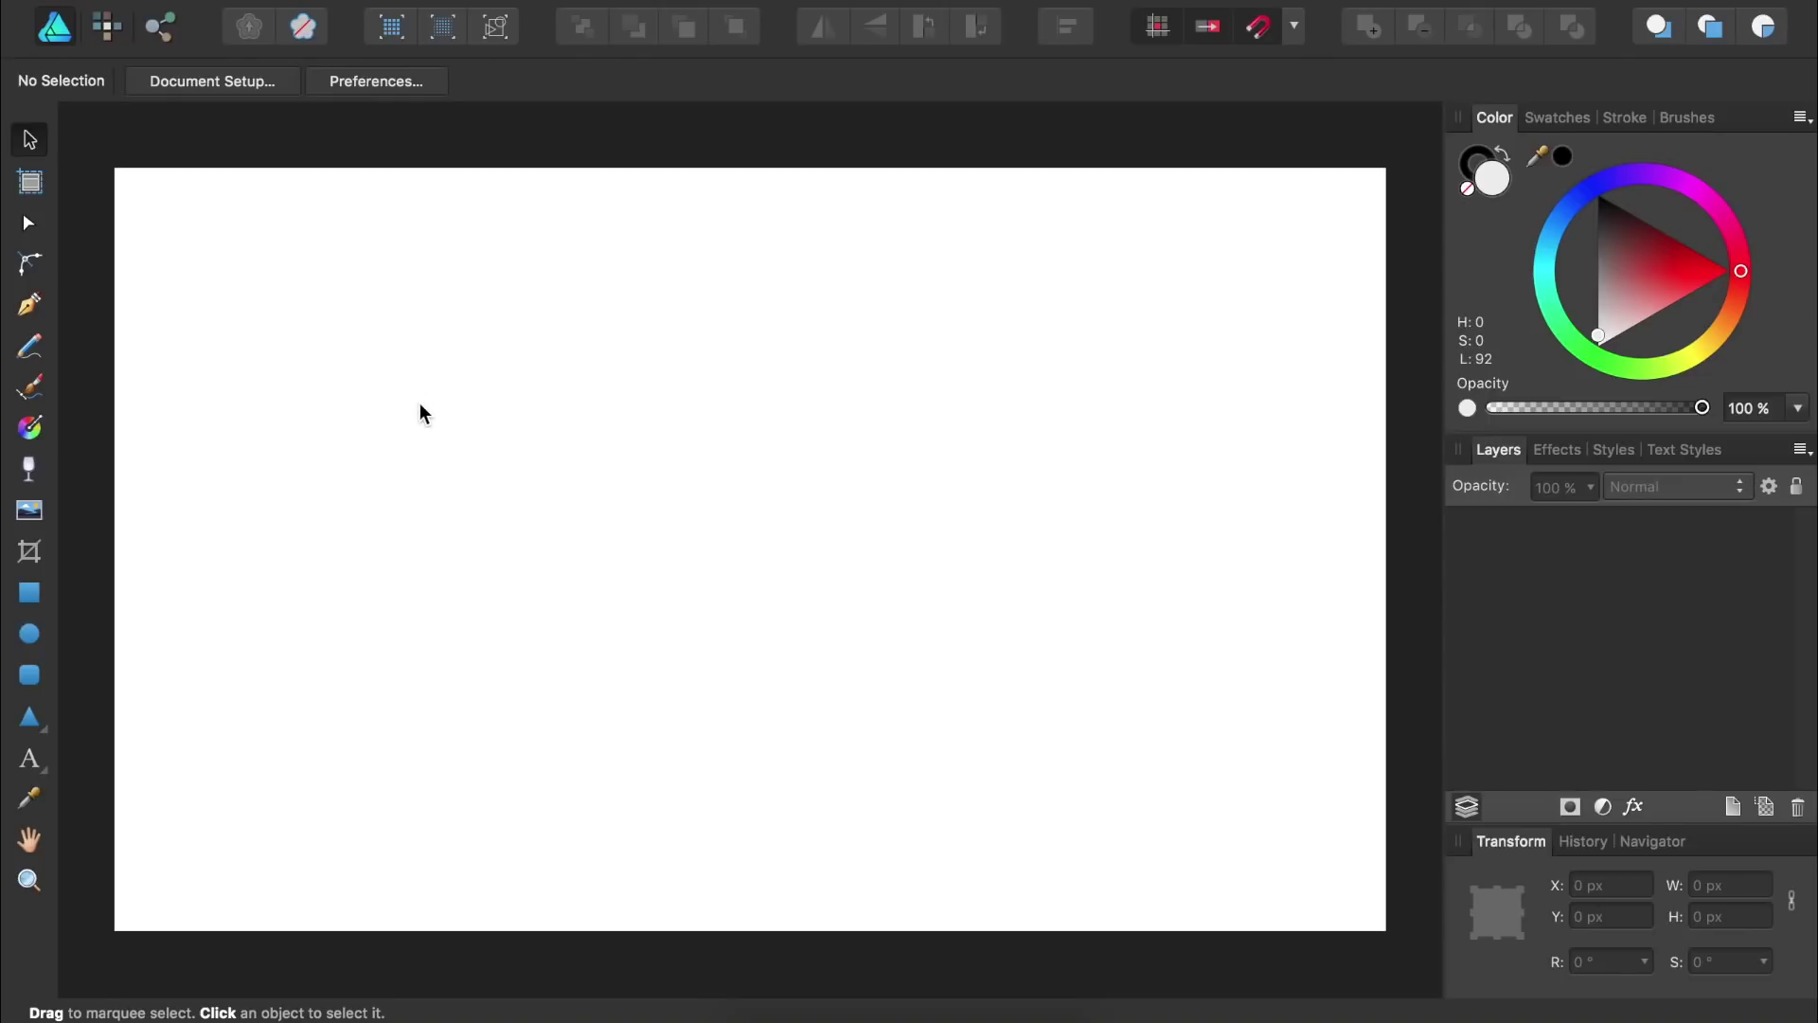
- Draw an 866 × 866 px light grey triangle and move it to X 817, Y 317
click(31, 719)
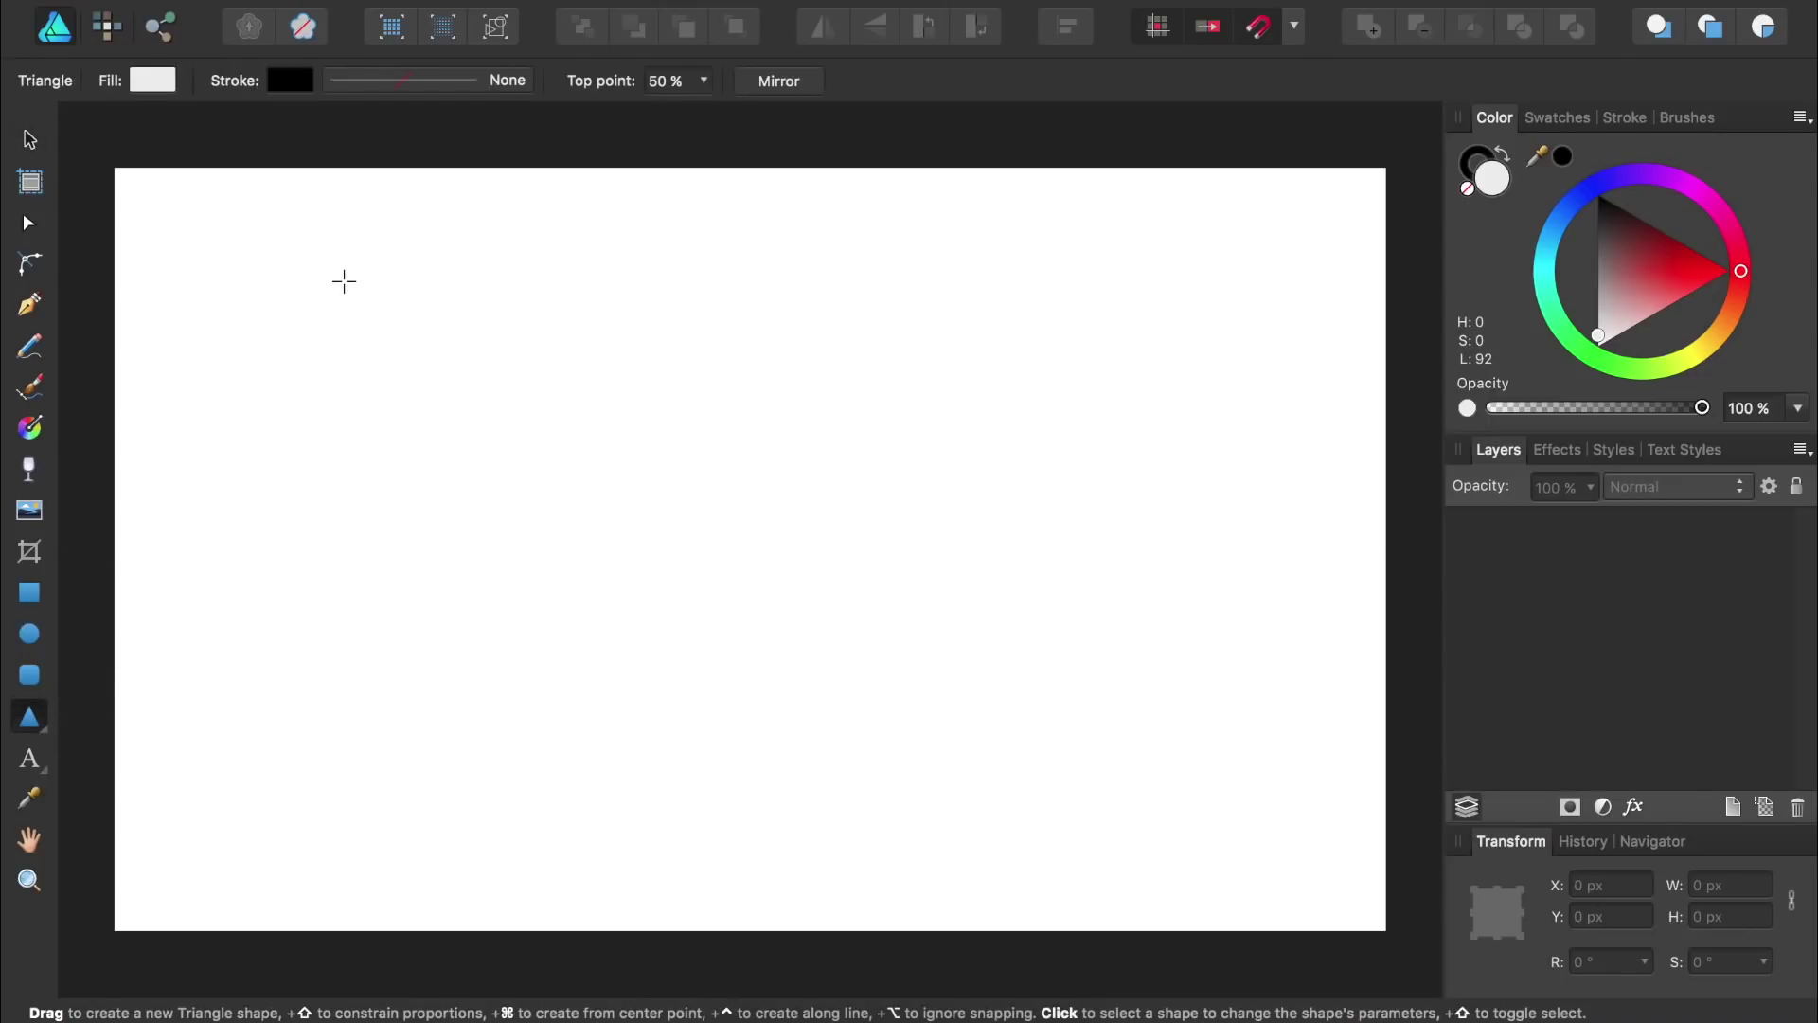
drag(345, 282, 785, 722)
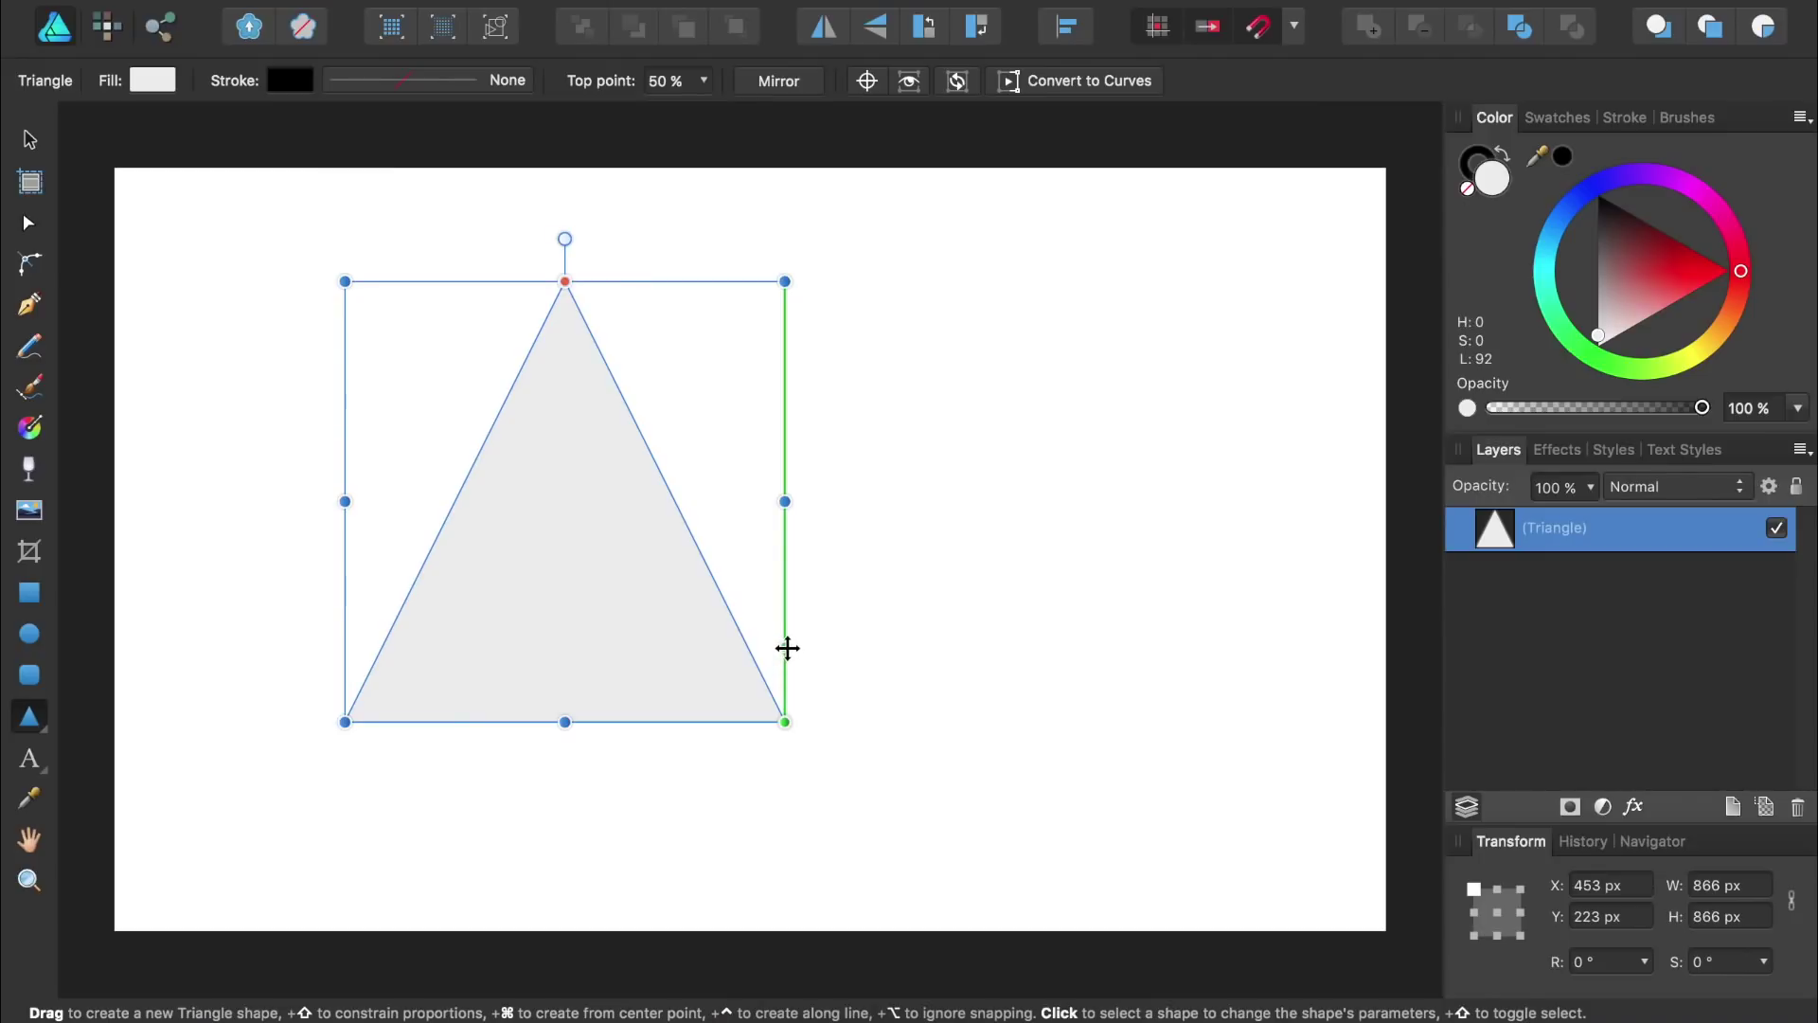
drag(787, 648, 976, 691)
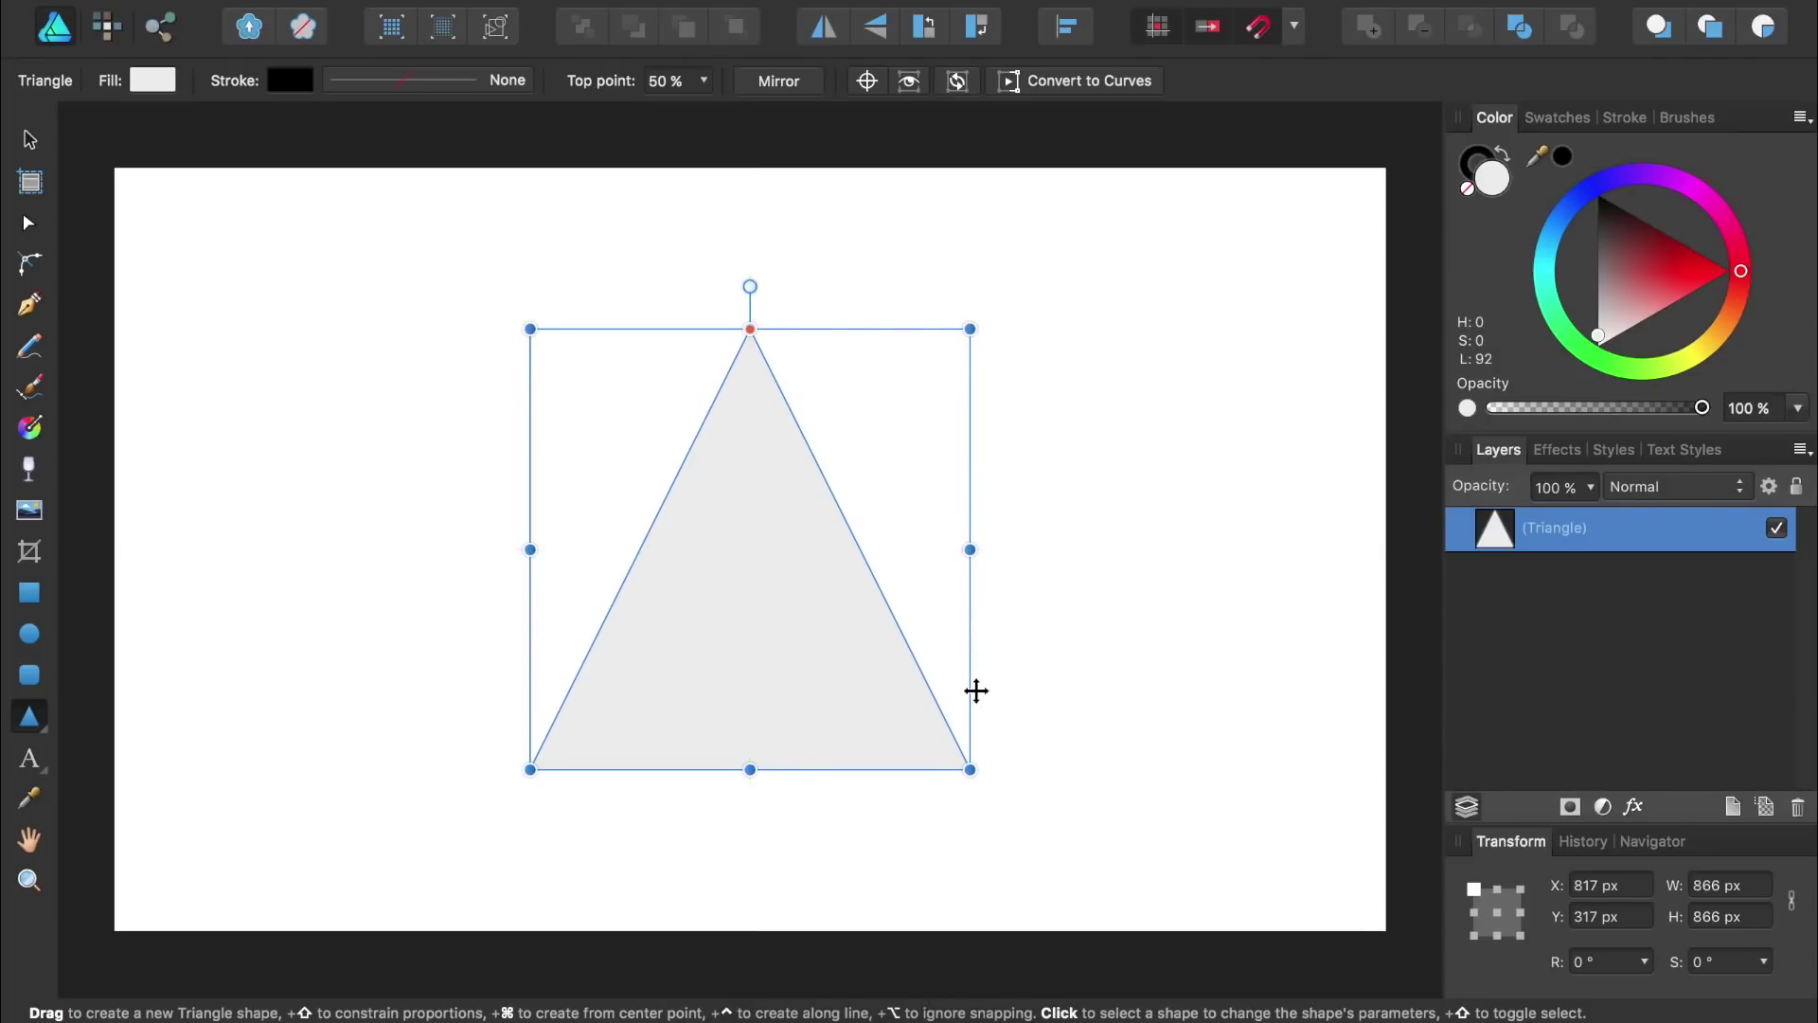
- Fill the triangle dark red, then duplicate it and colour the copy blue
click(1651, 269)
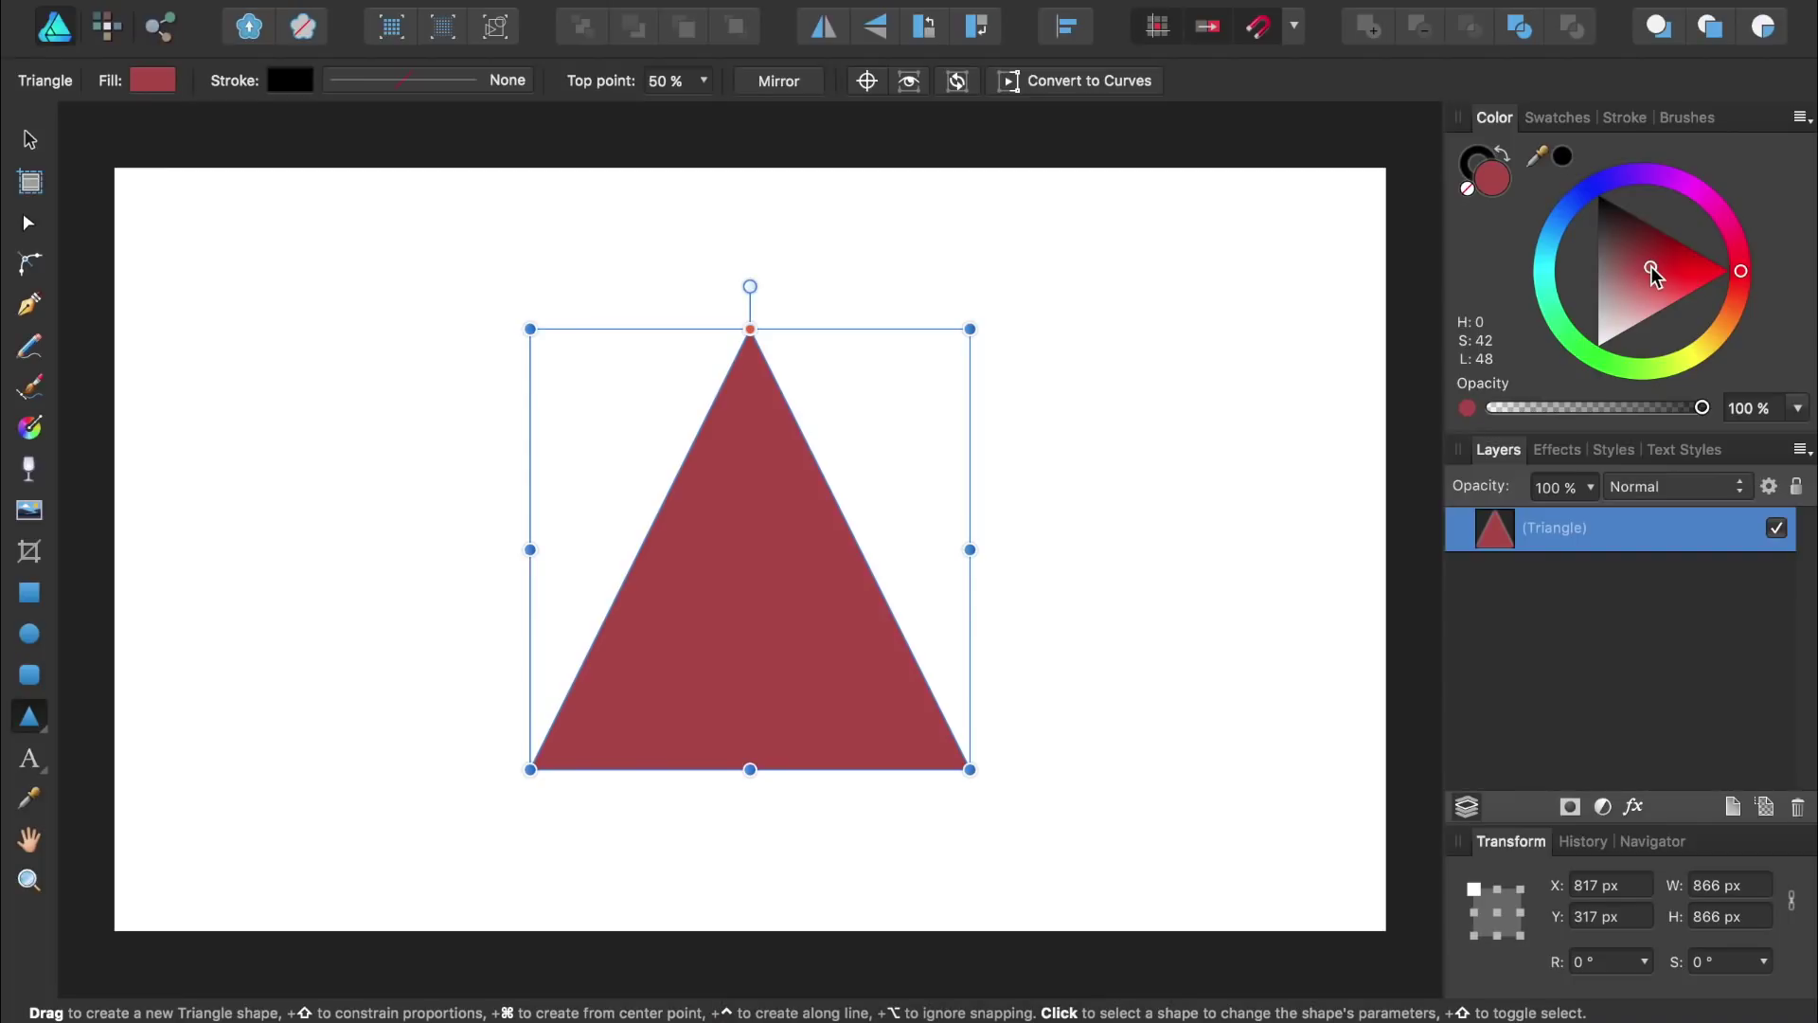
key(super+j)
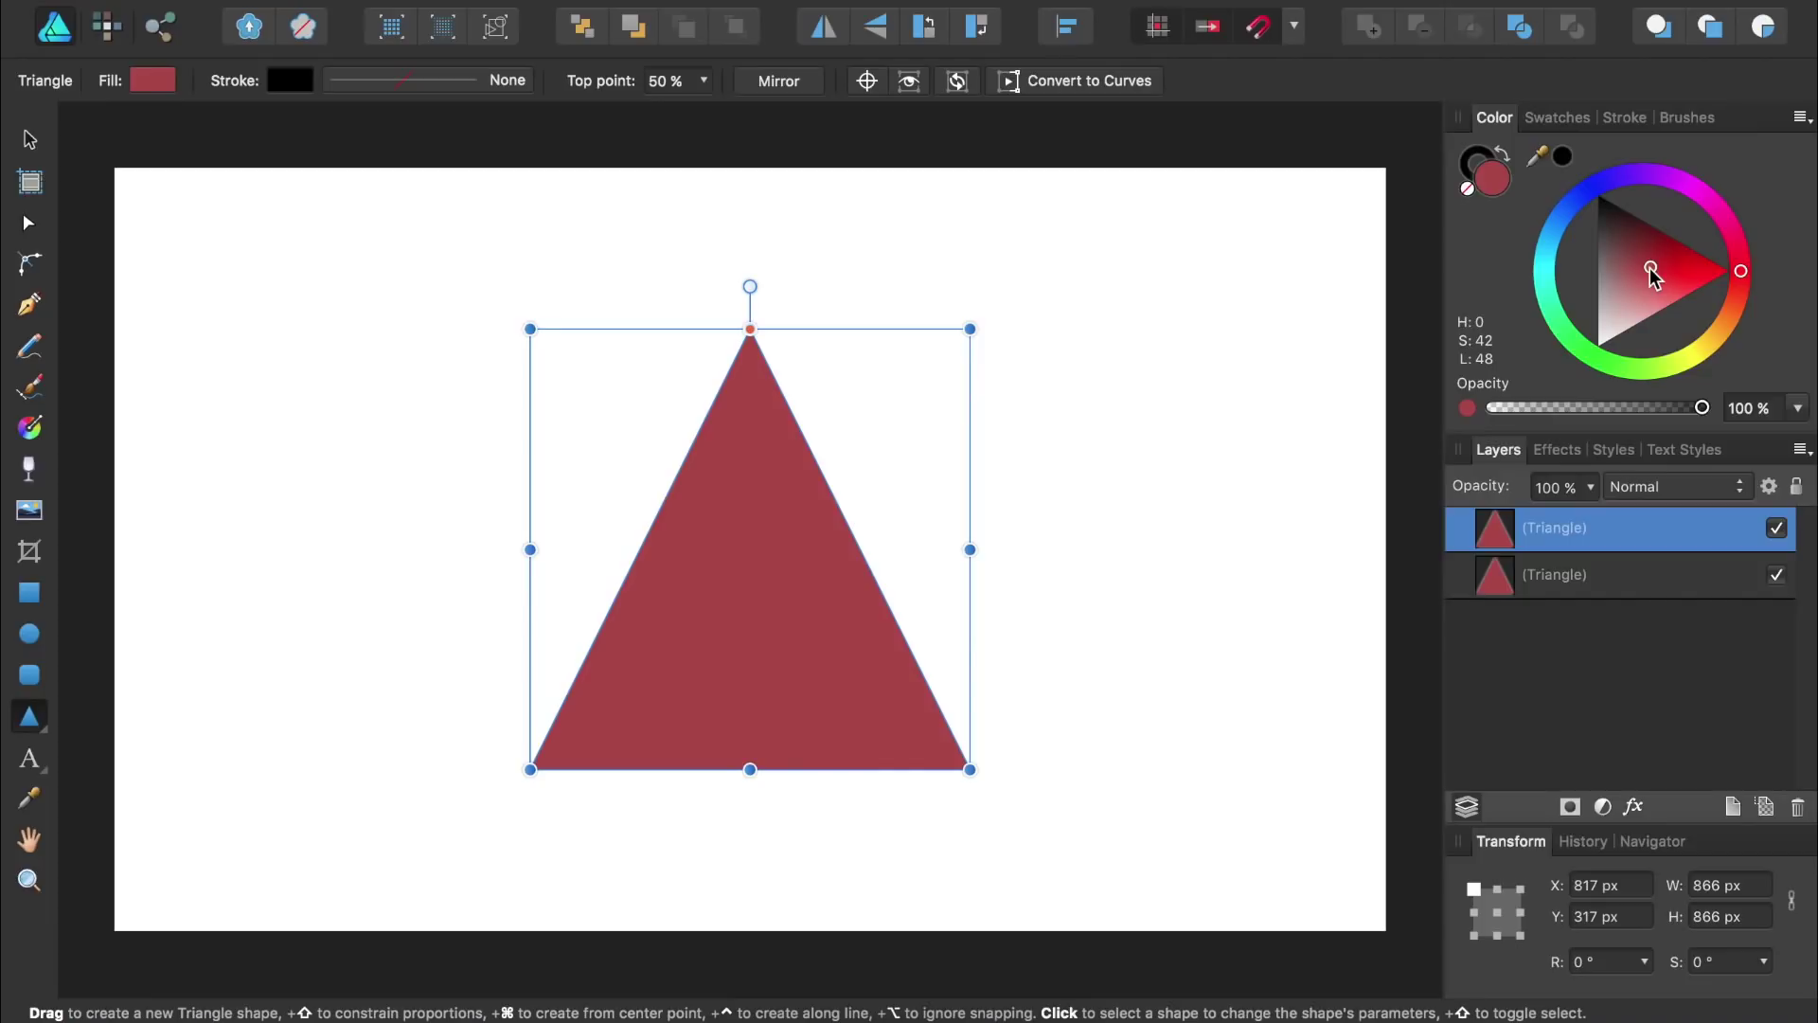
click(1553, 230)
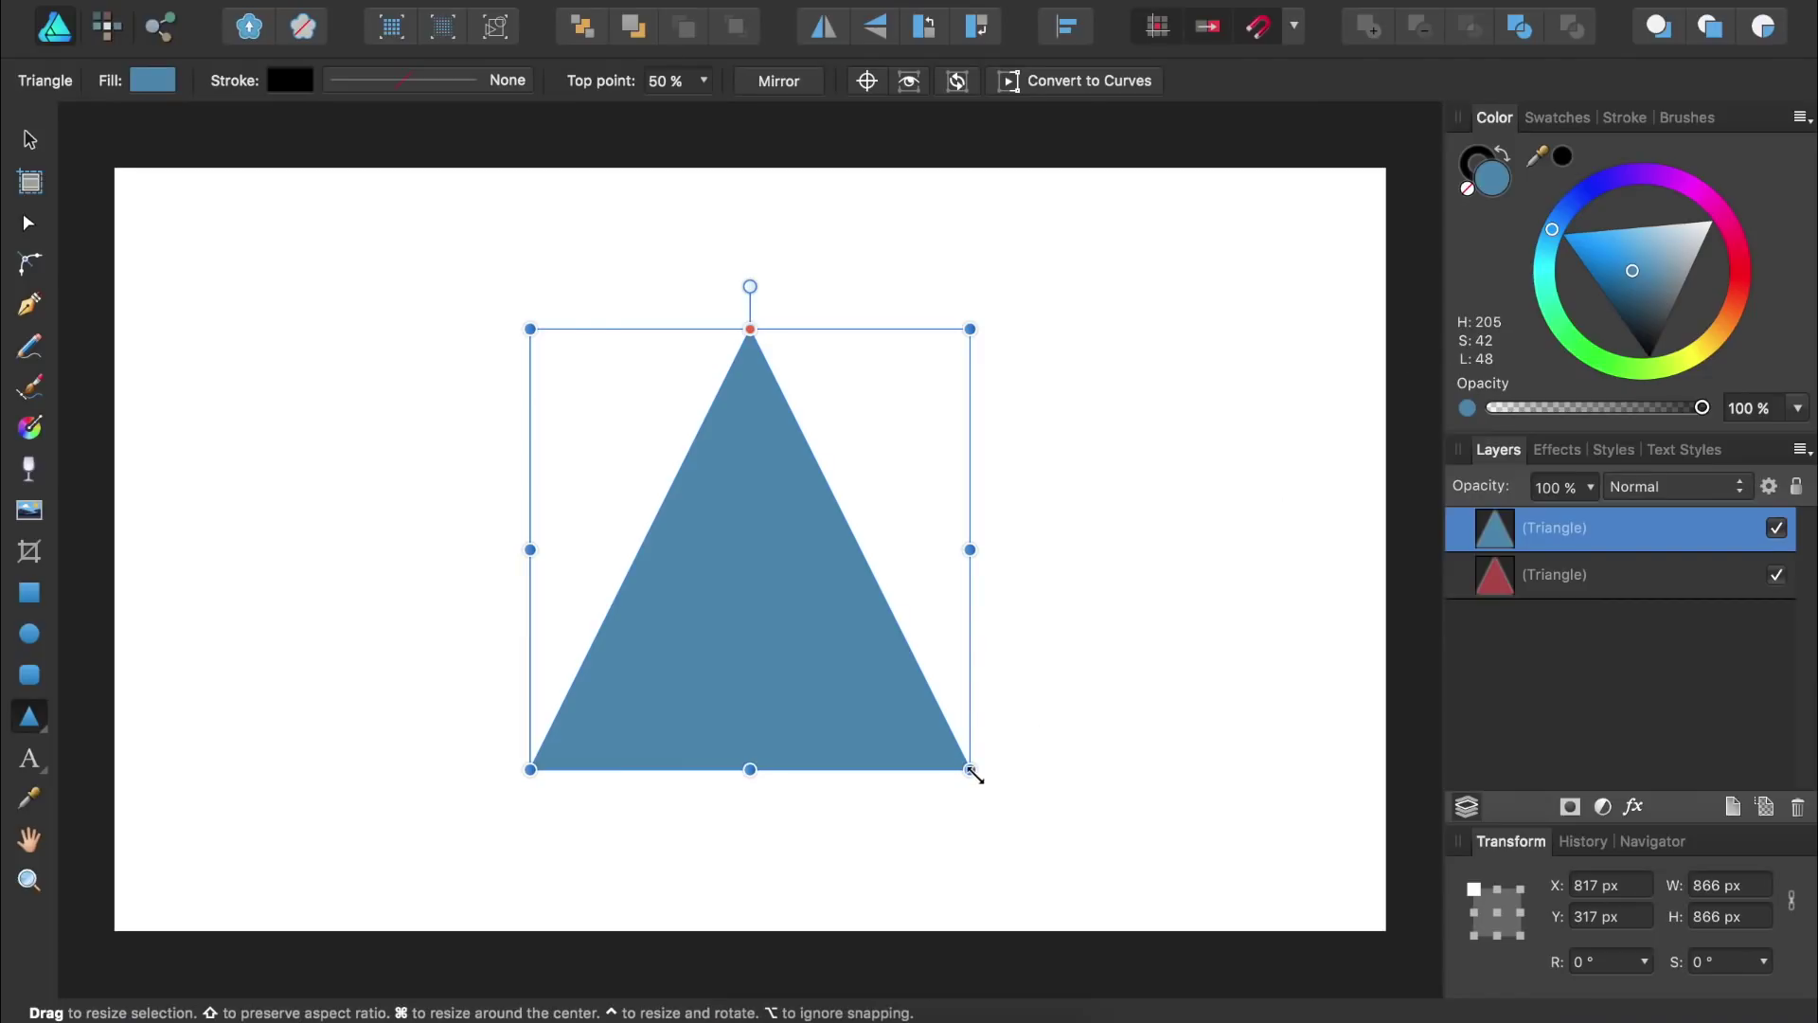
- Shrink the blue copy to 462 × 462 px, centre it inside the red triangle, and select both
drag(969, 769, 854, 690)
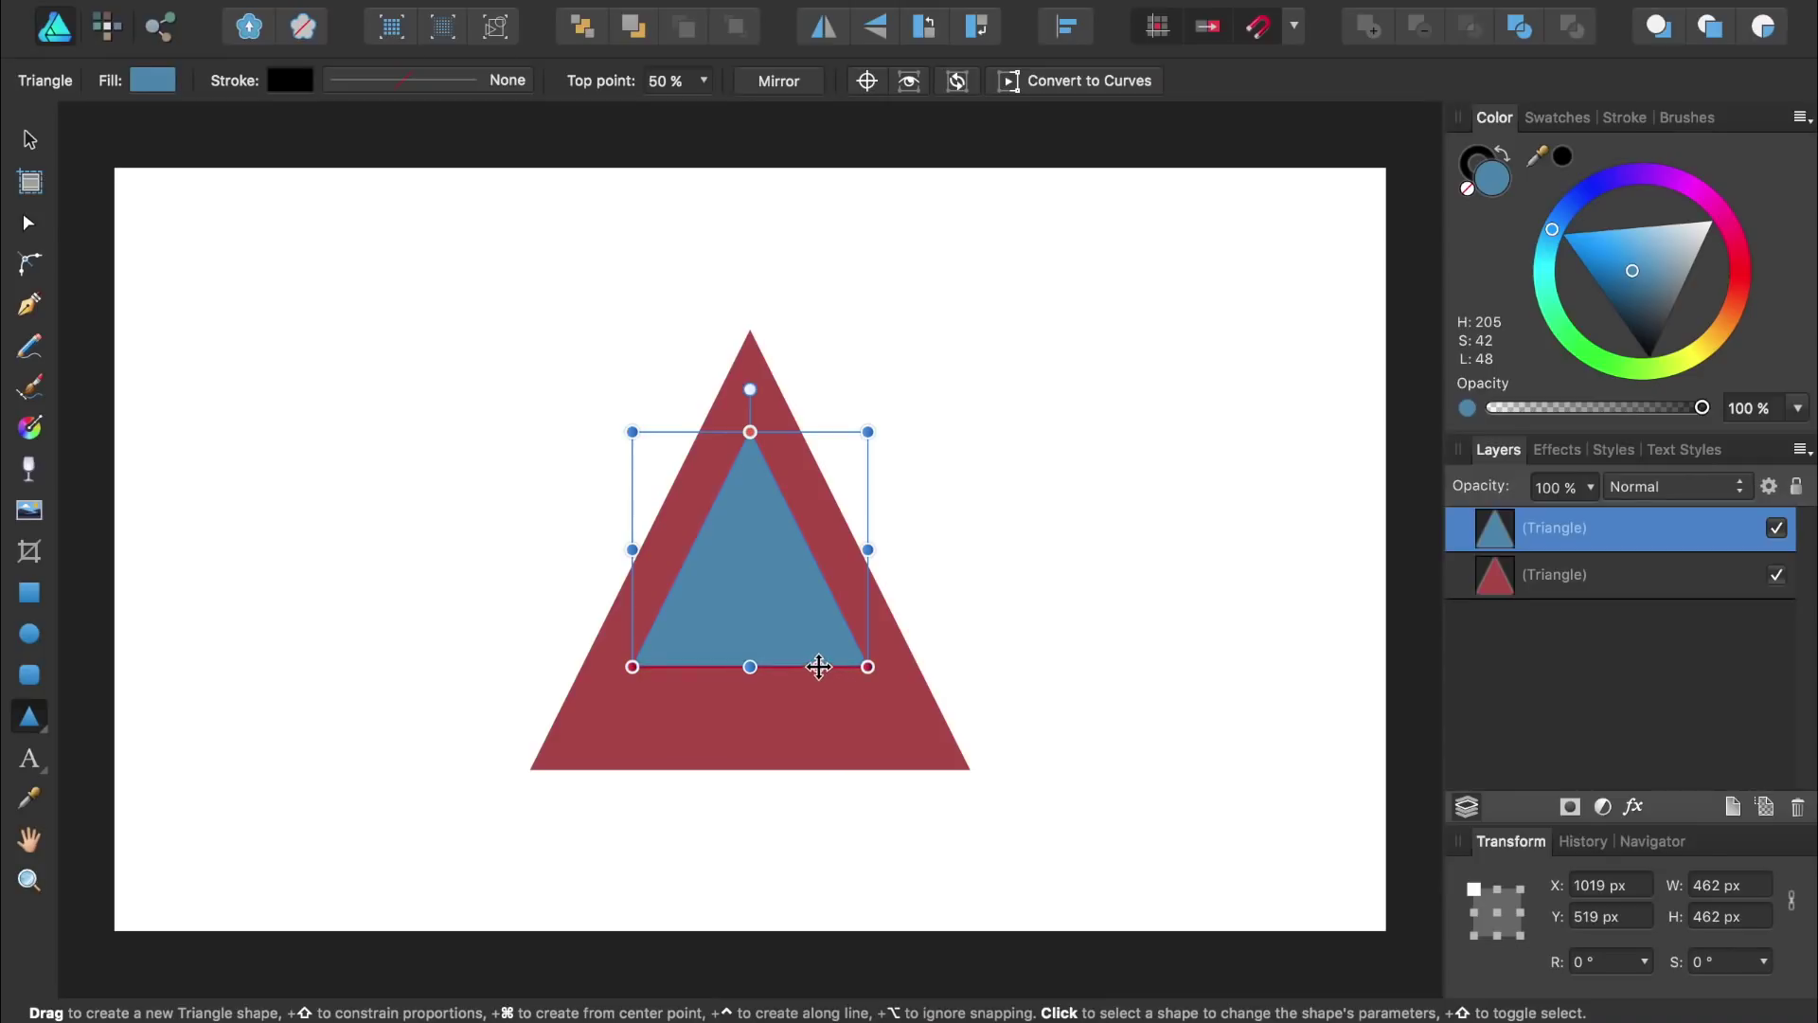
drag(816, 661, 819, 699)
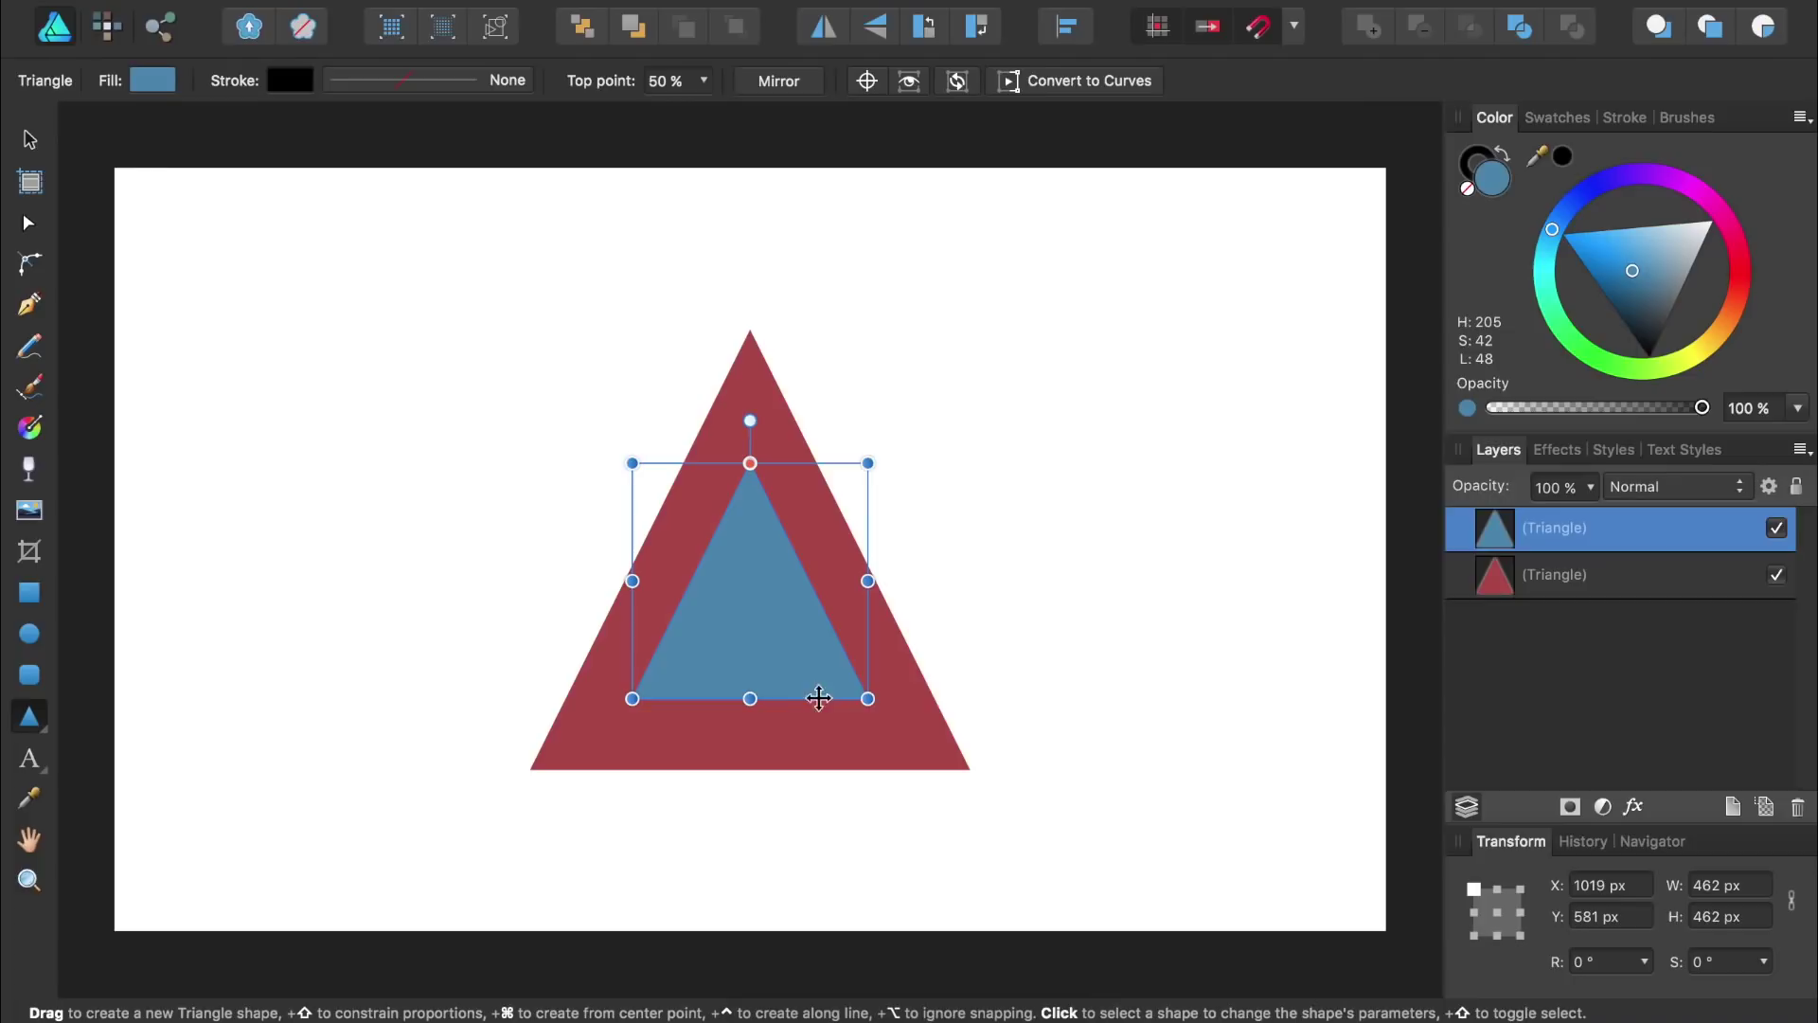
shift+click(1583, 580)
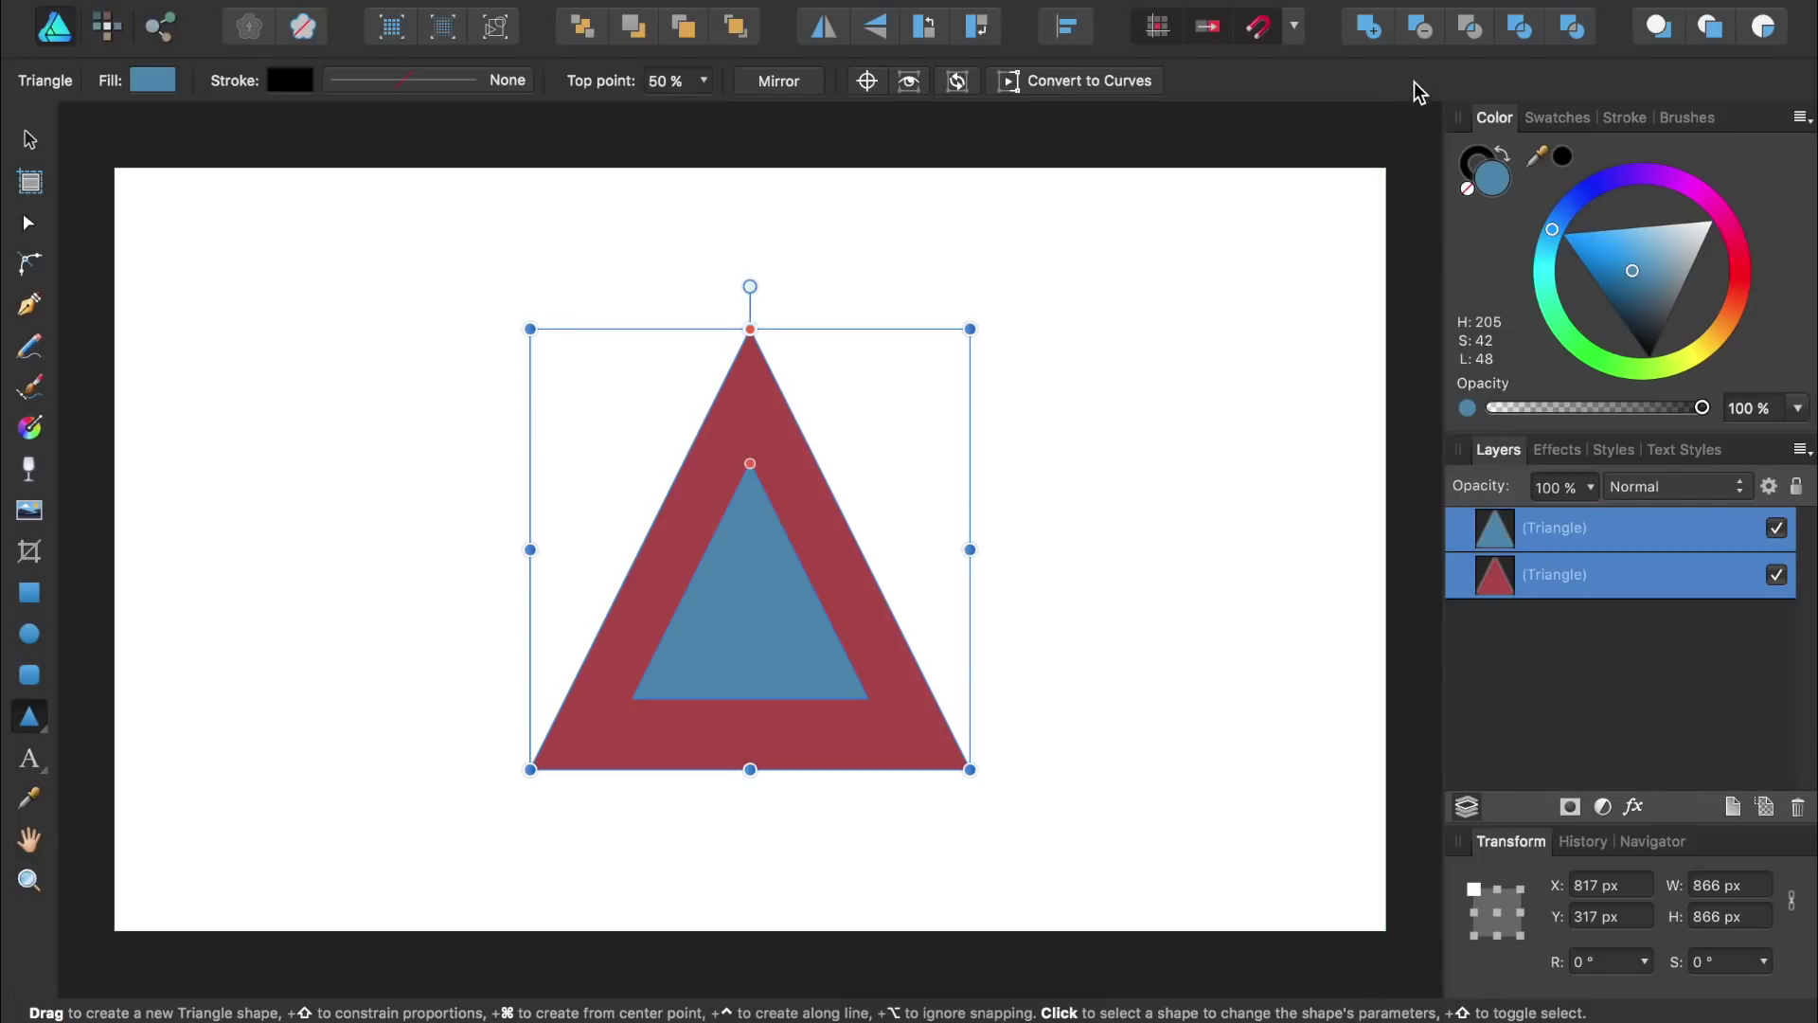
- Subtract the blue triangle from the red one to leave a hollow frame, and zoom in
click(1420, 28)
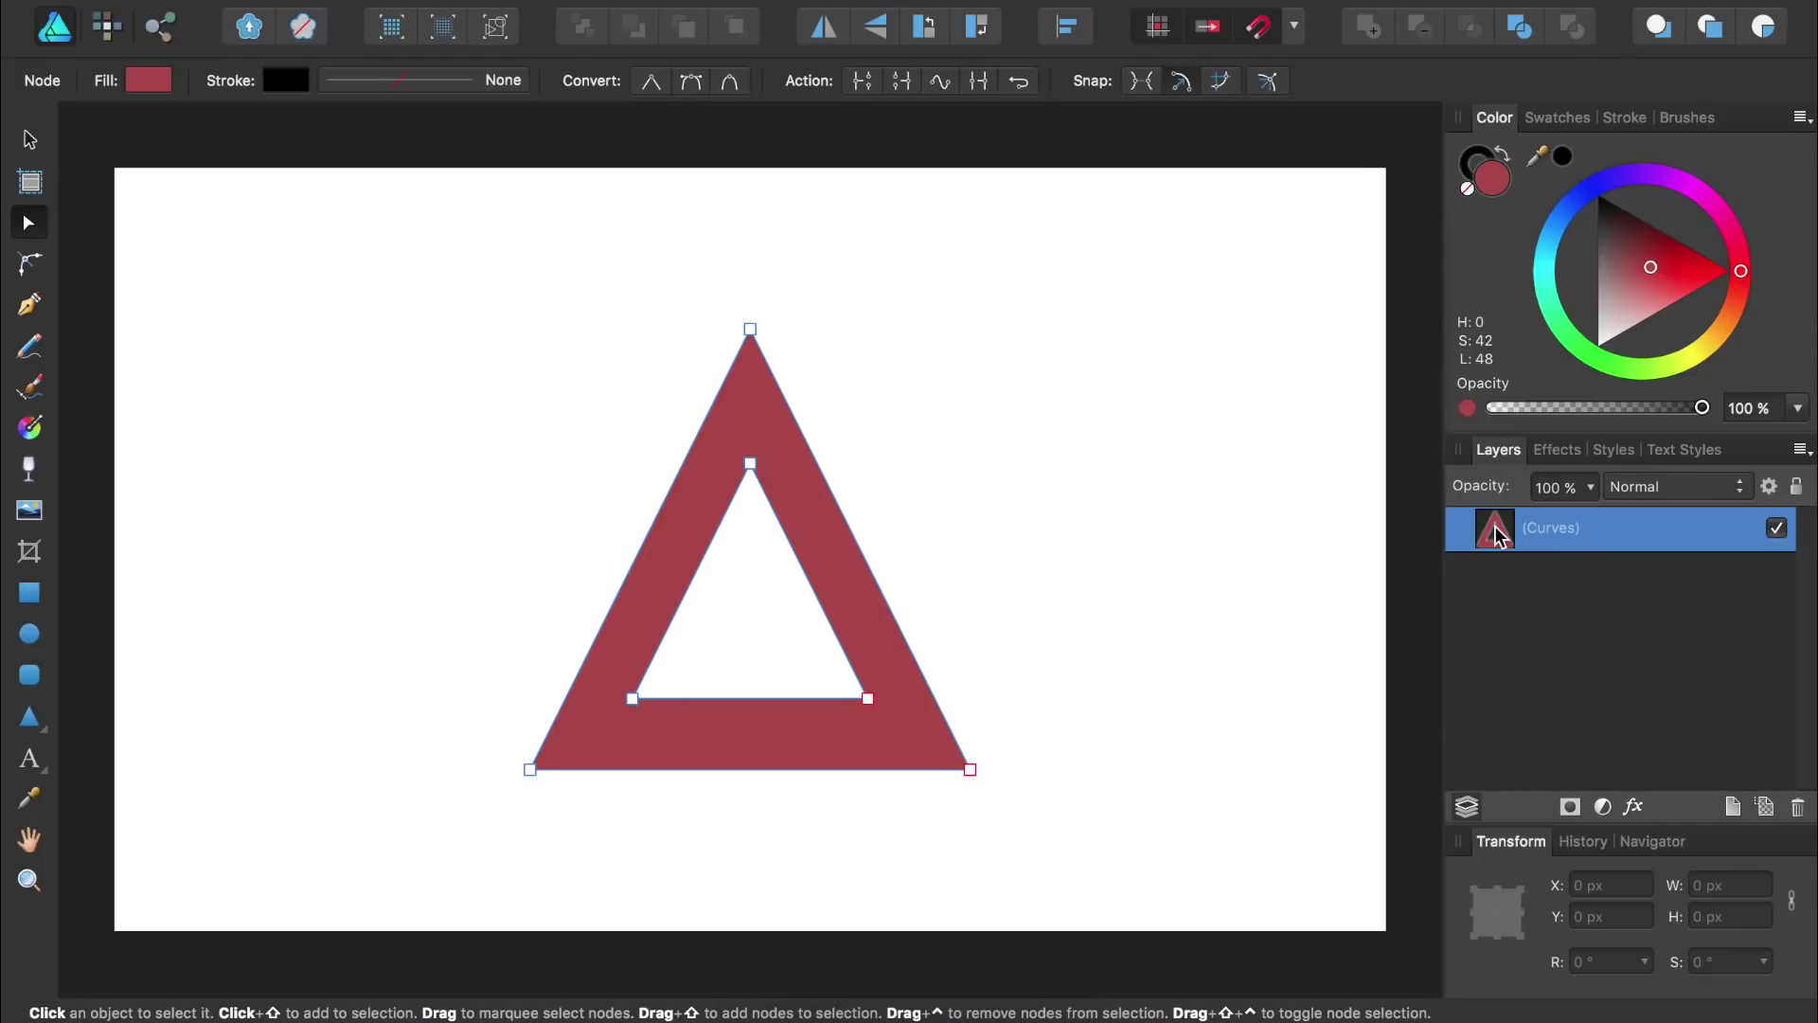
key(super+alt+0)
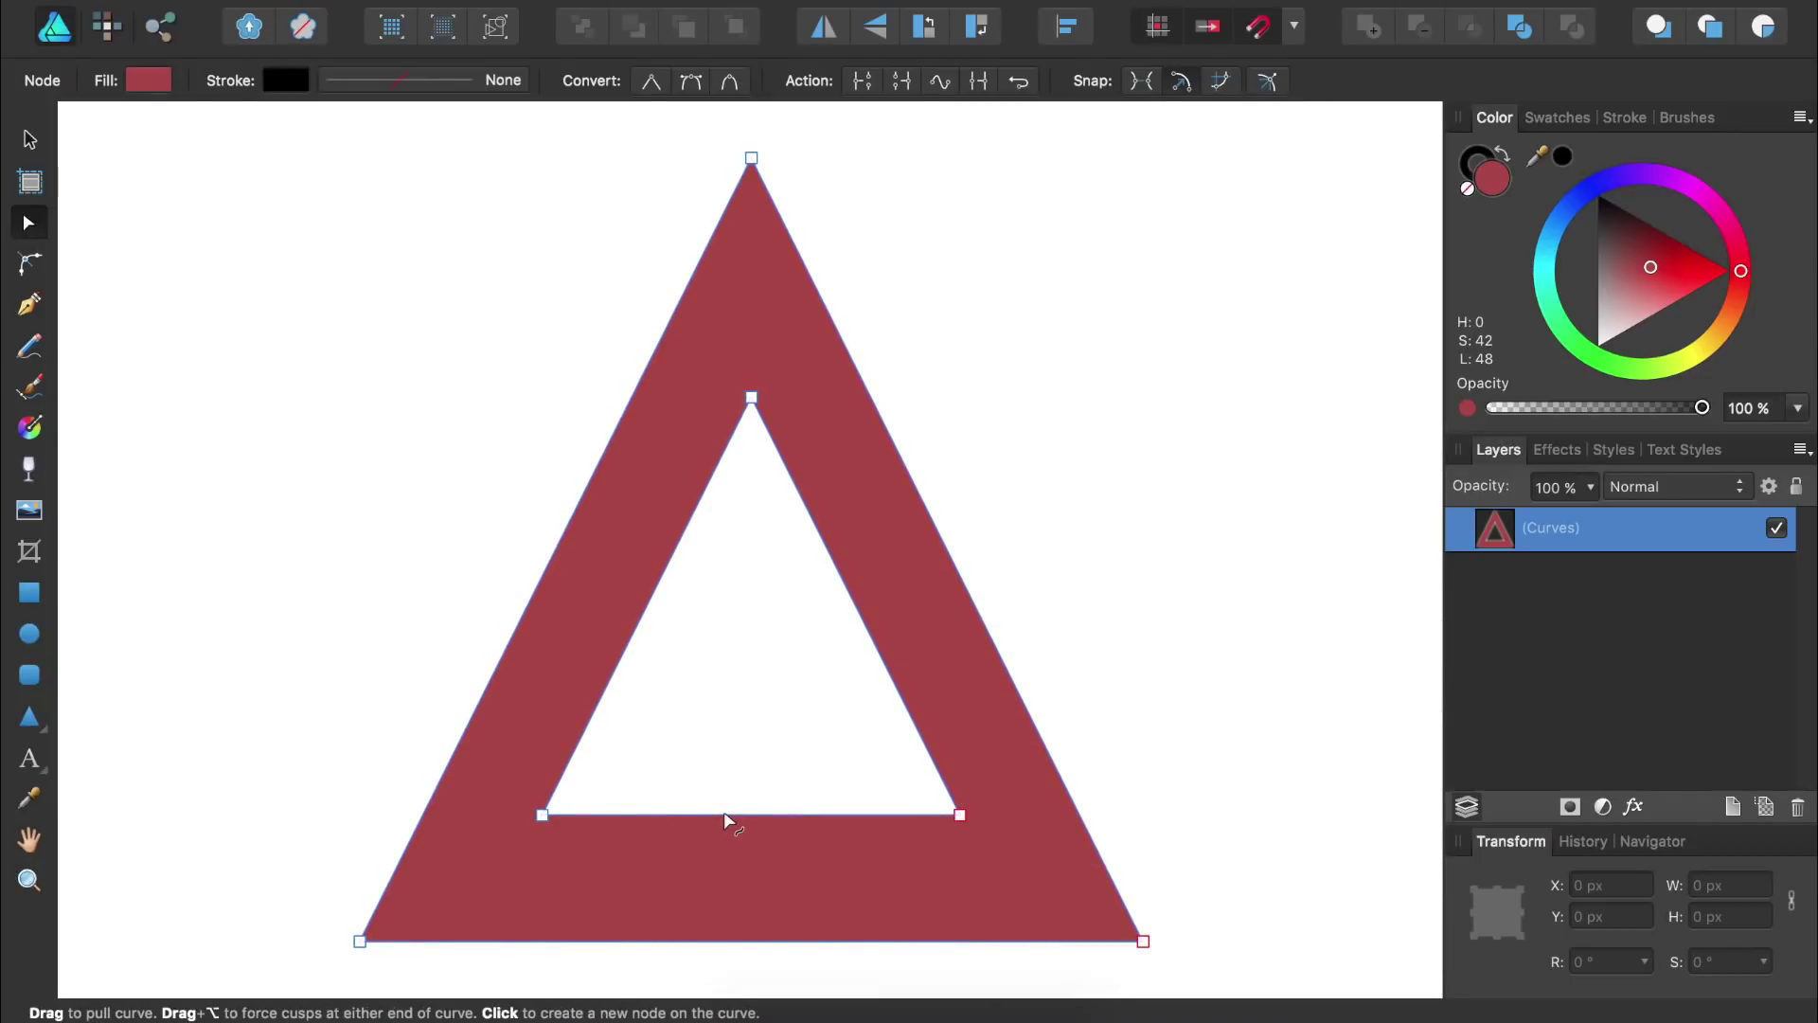
key(p)
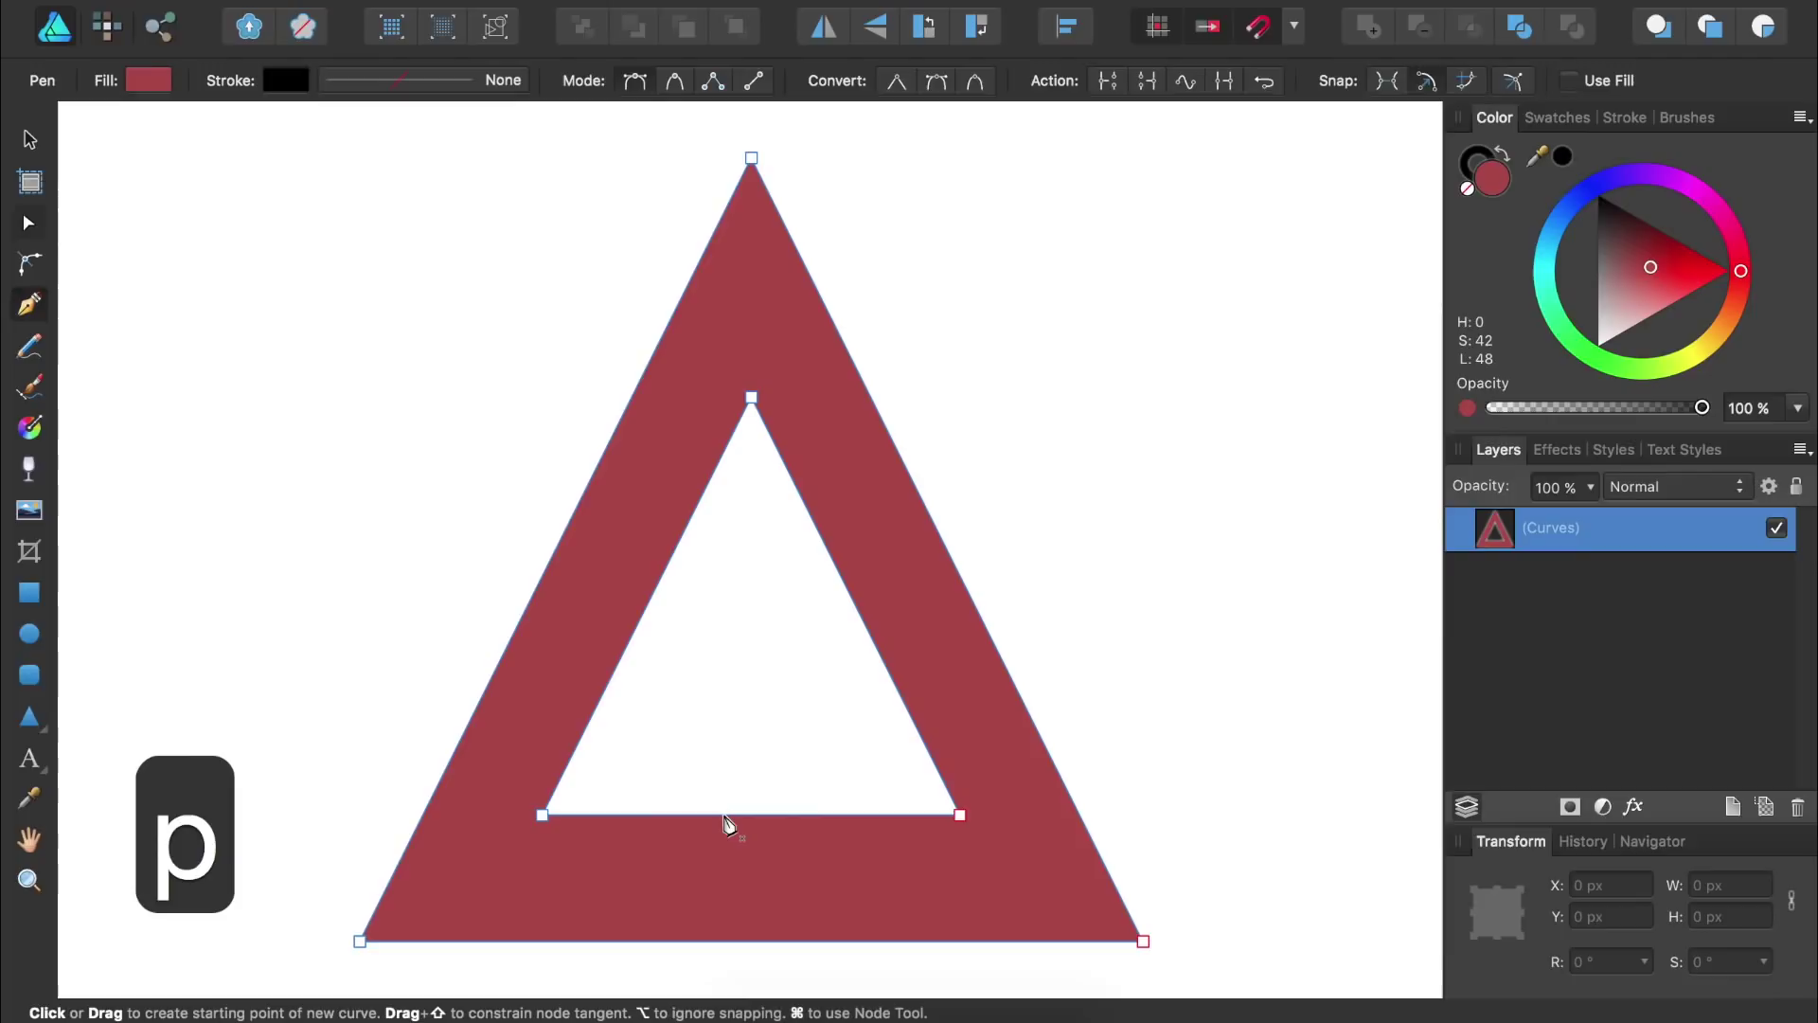
- Draw a closed Pen curve around the frame's lower-left corner, from the left side to the bottom middle
click(639, 621)
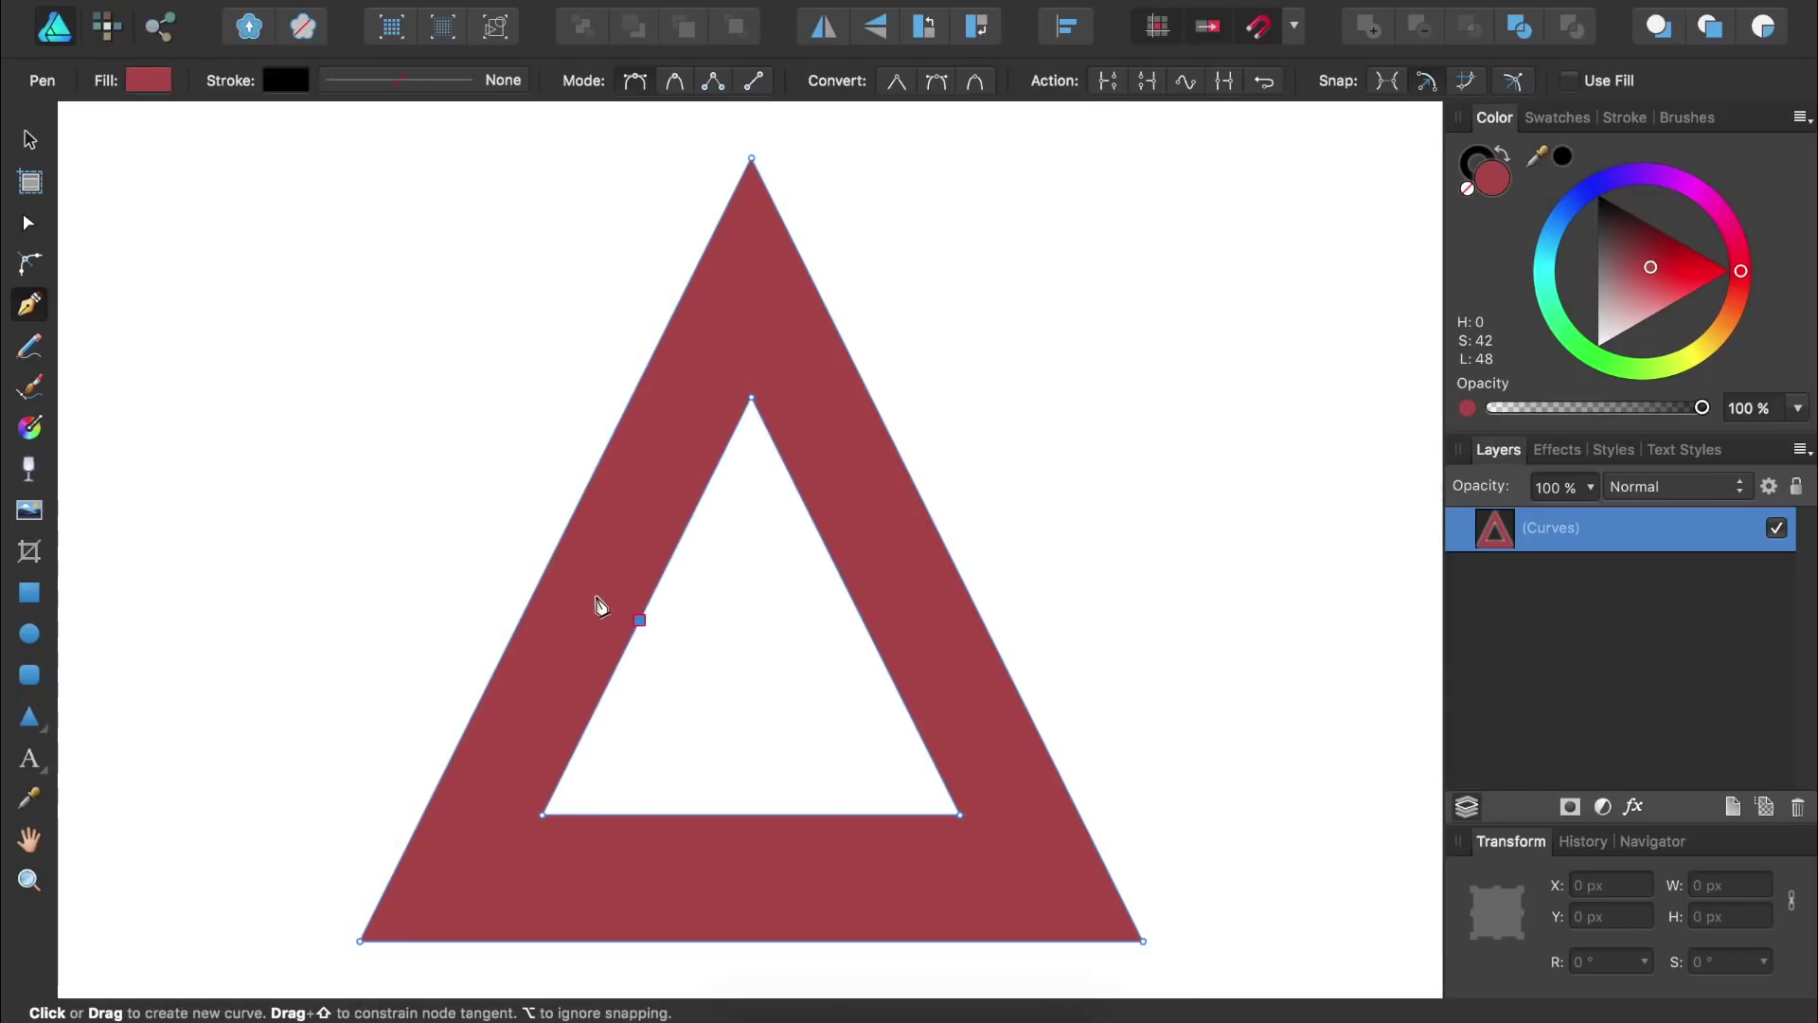
click(556, 549)
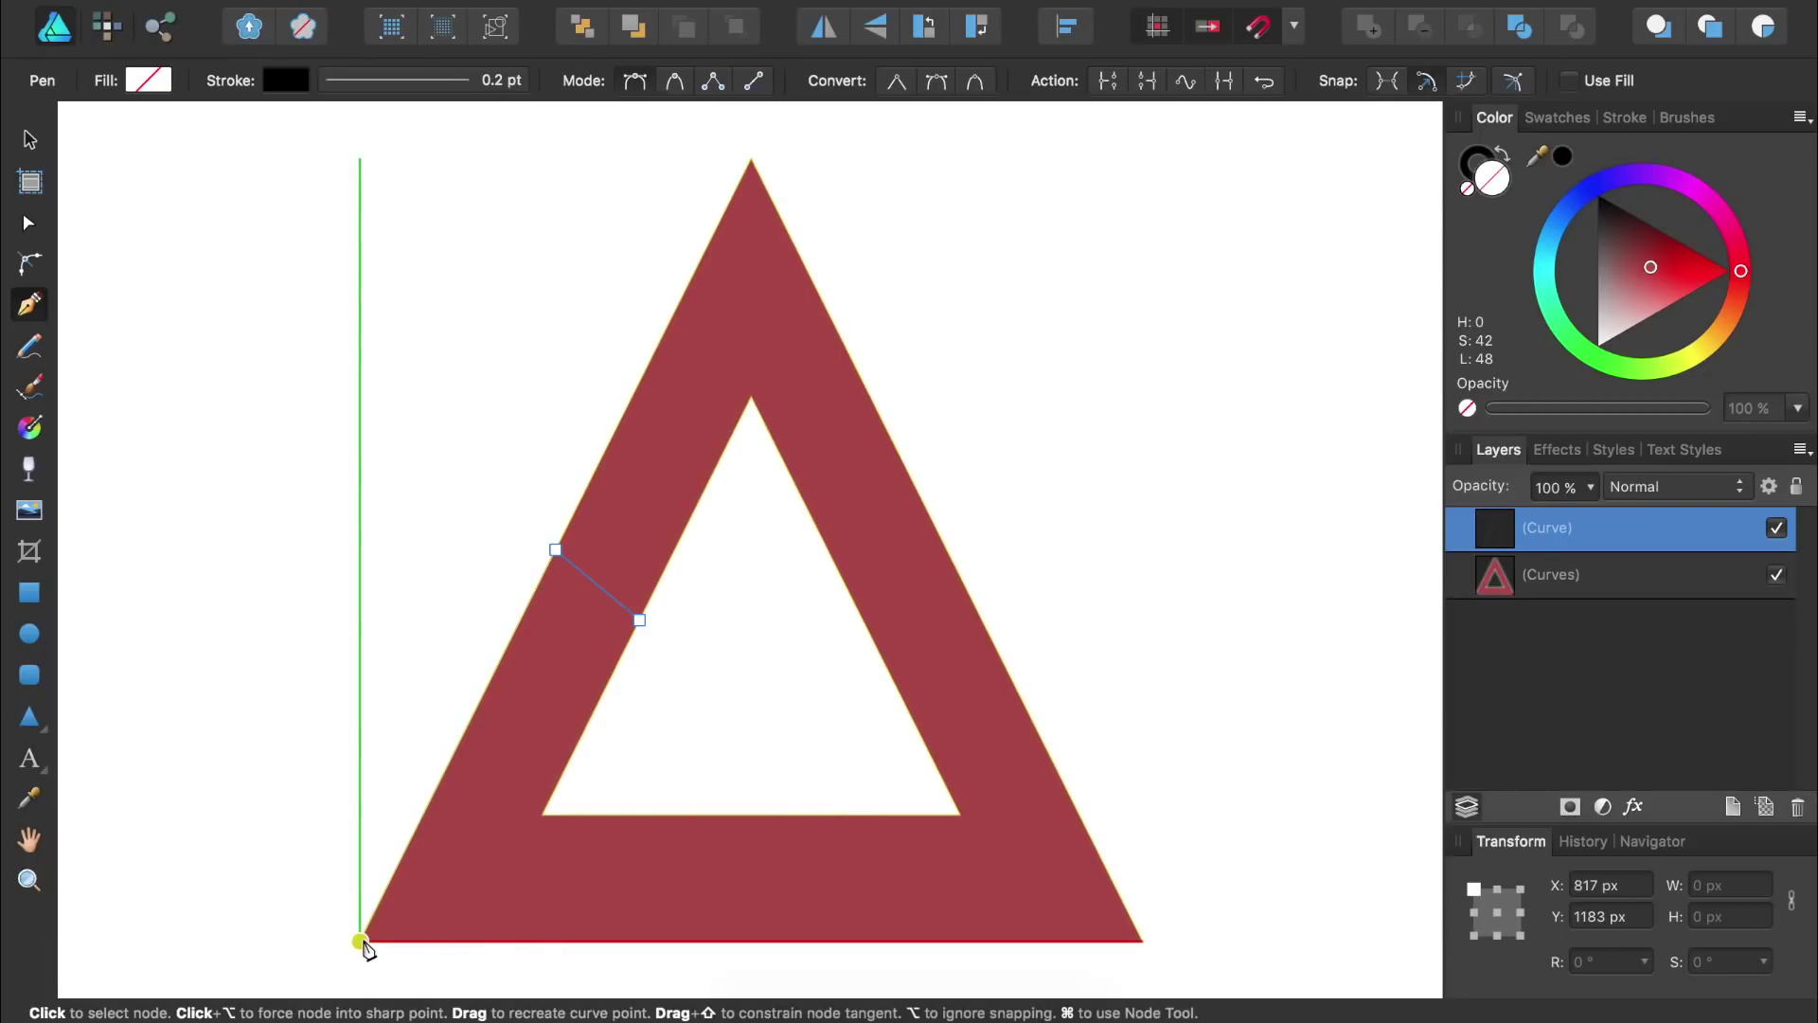
click(361, 941)
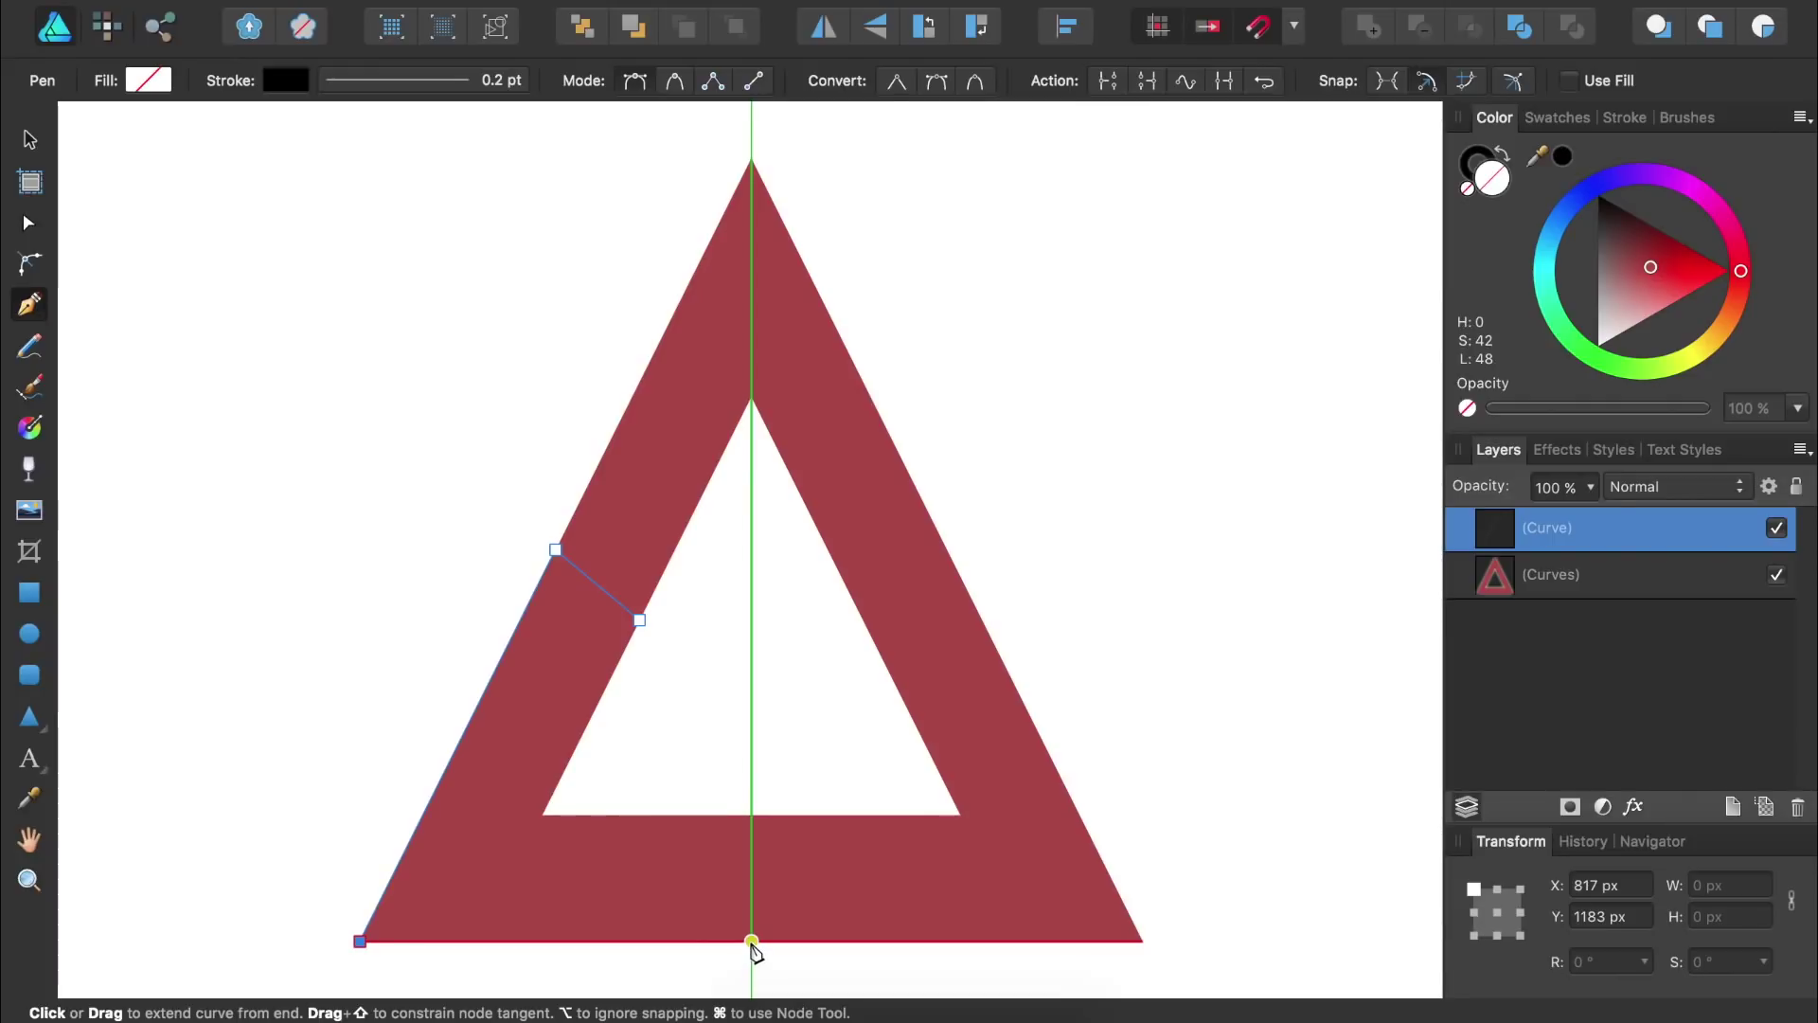
click(694, 943)
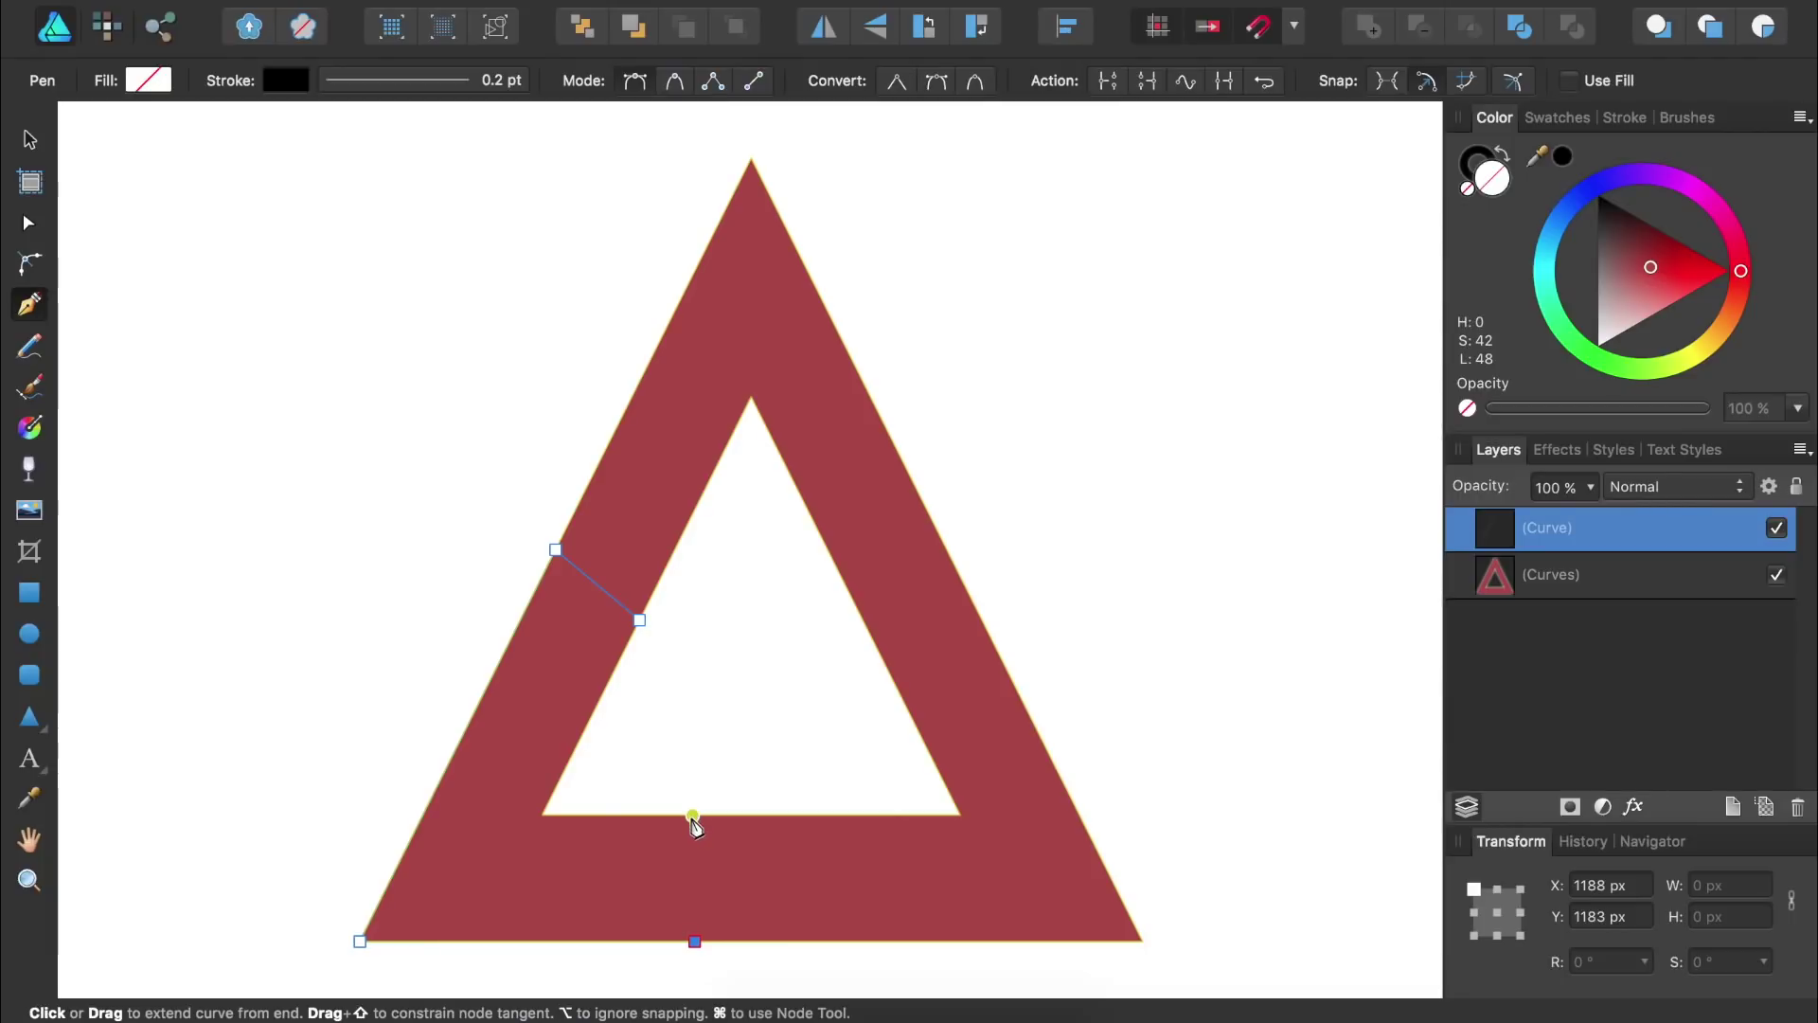
click(695, 942)
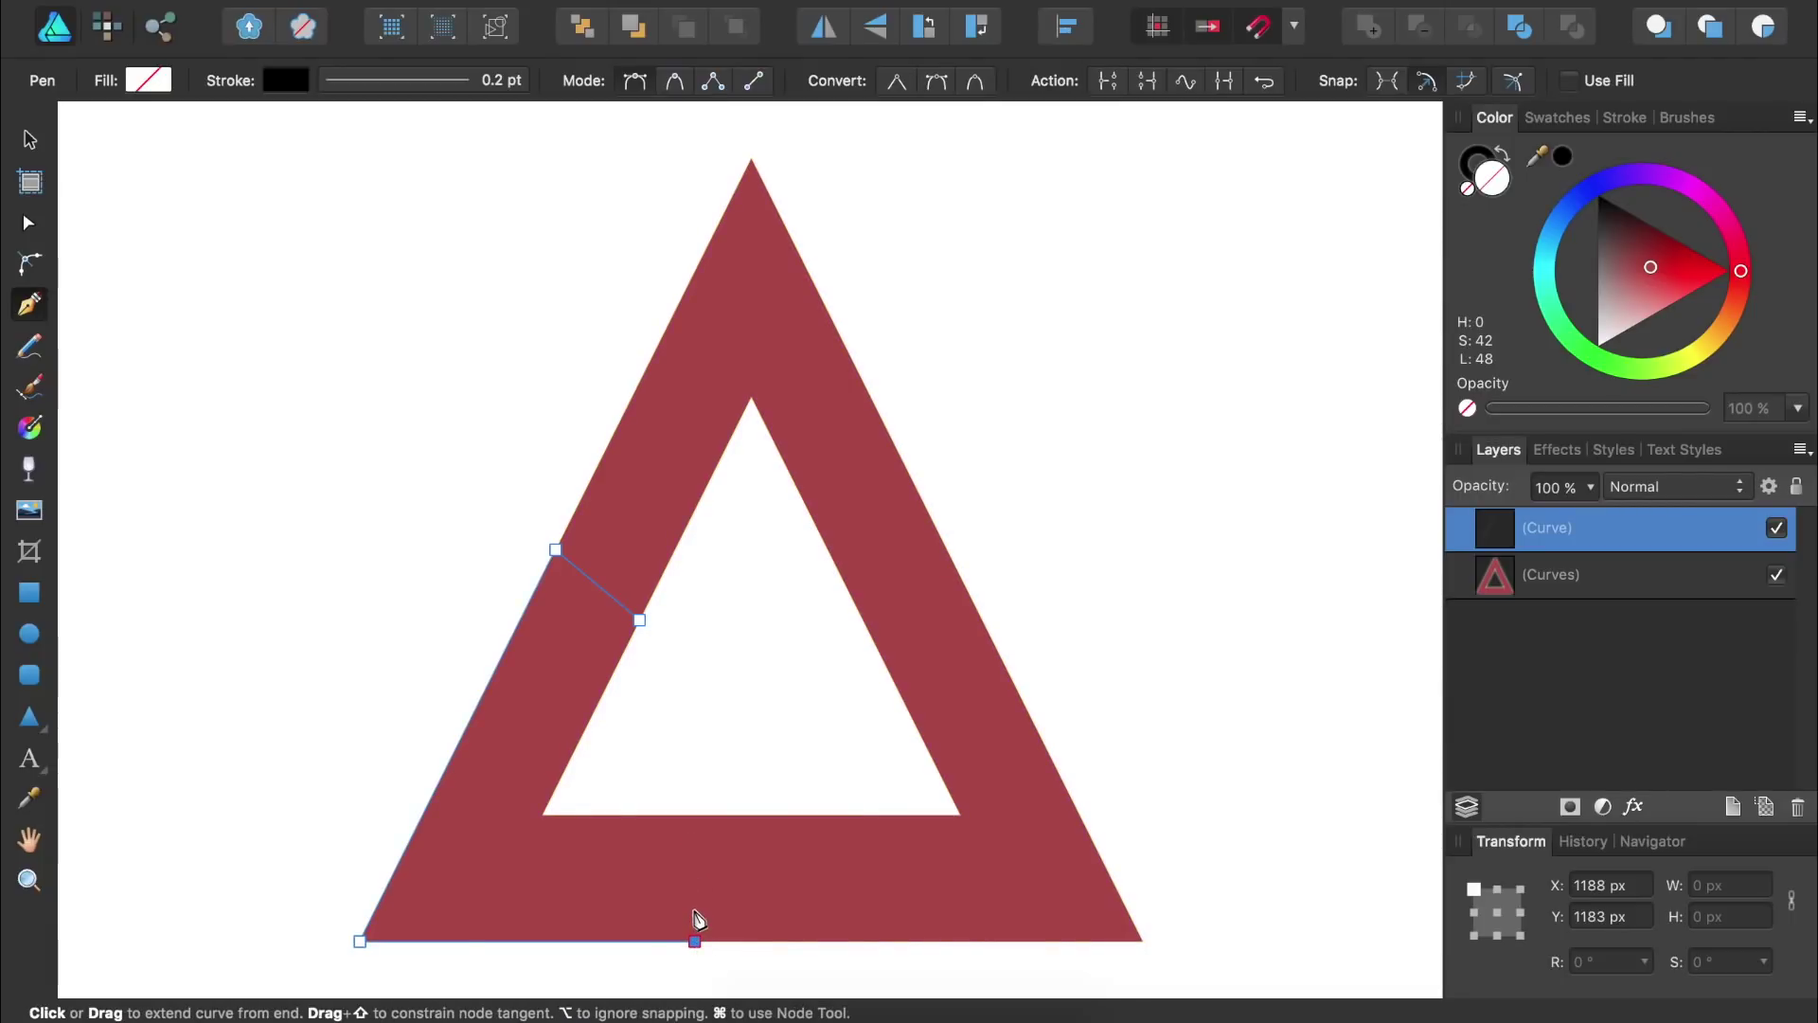
click(695, 817)
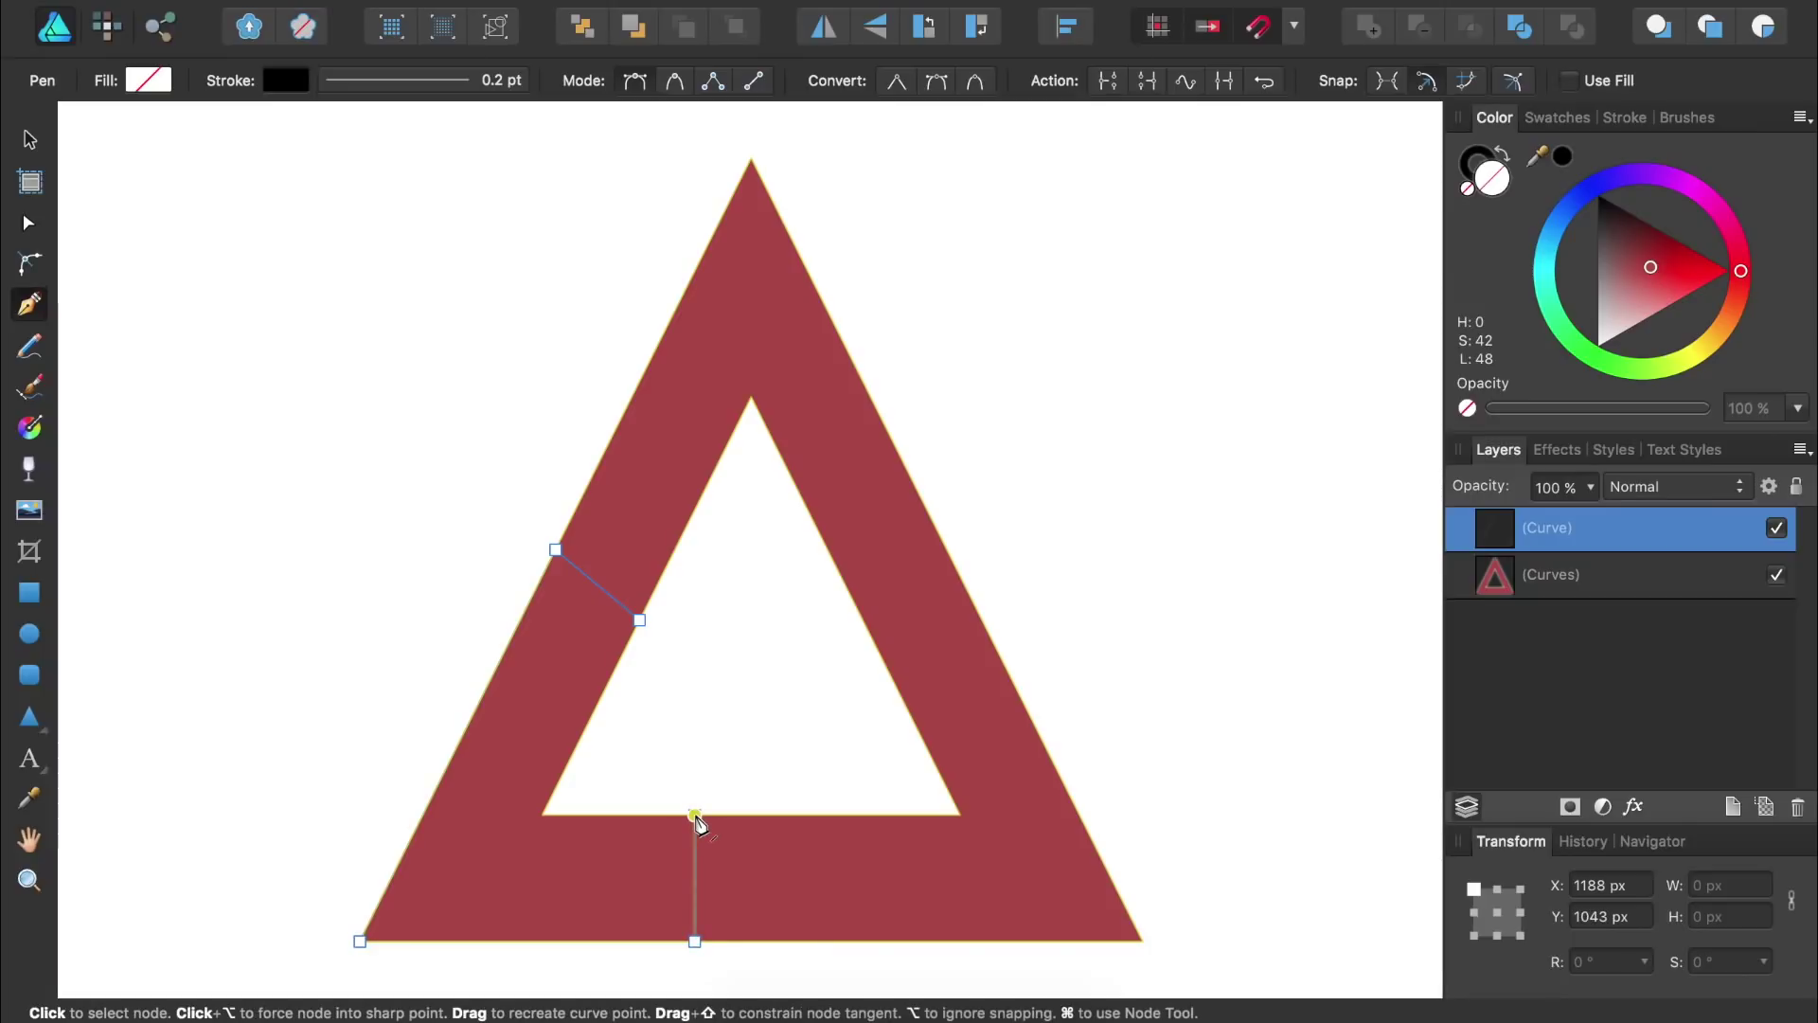
click(543, 815)
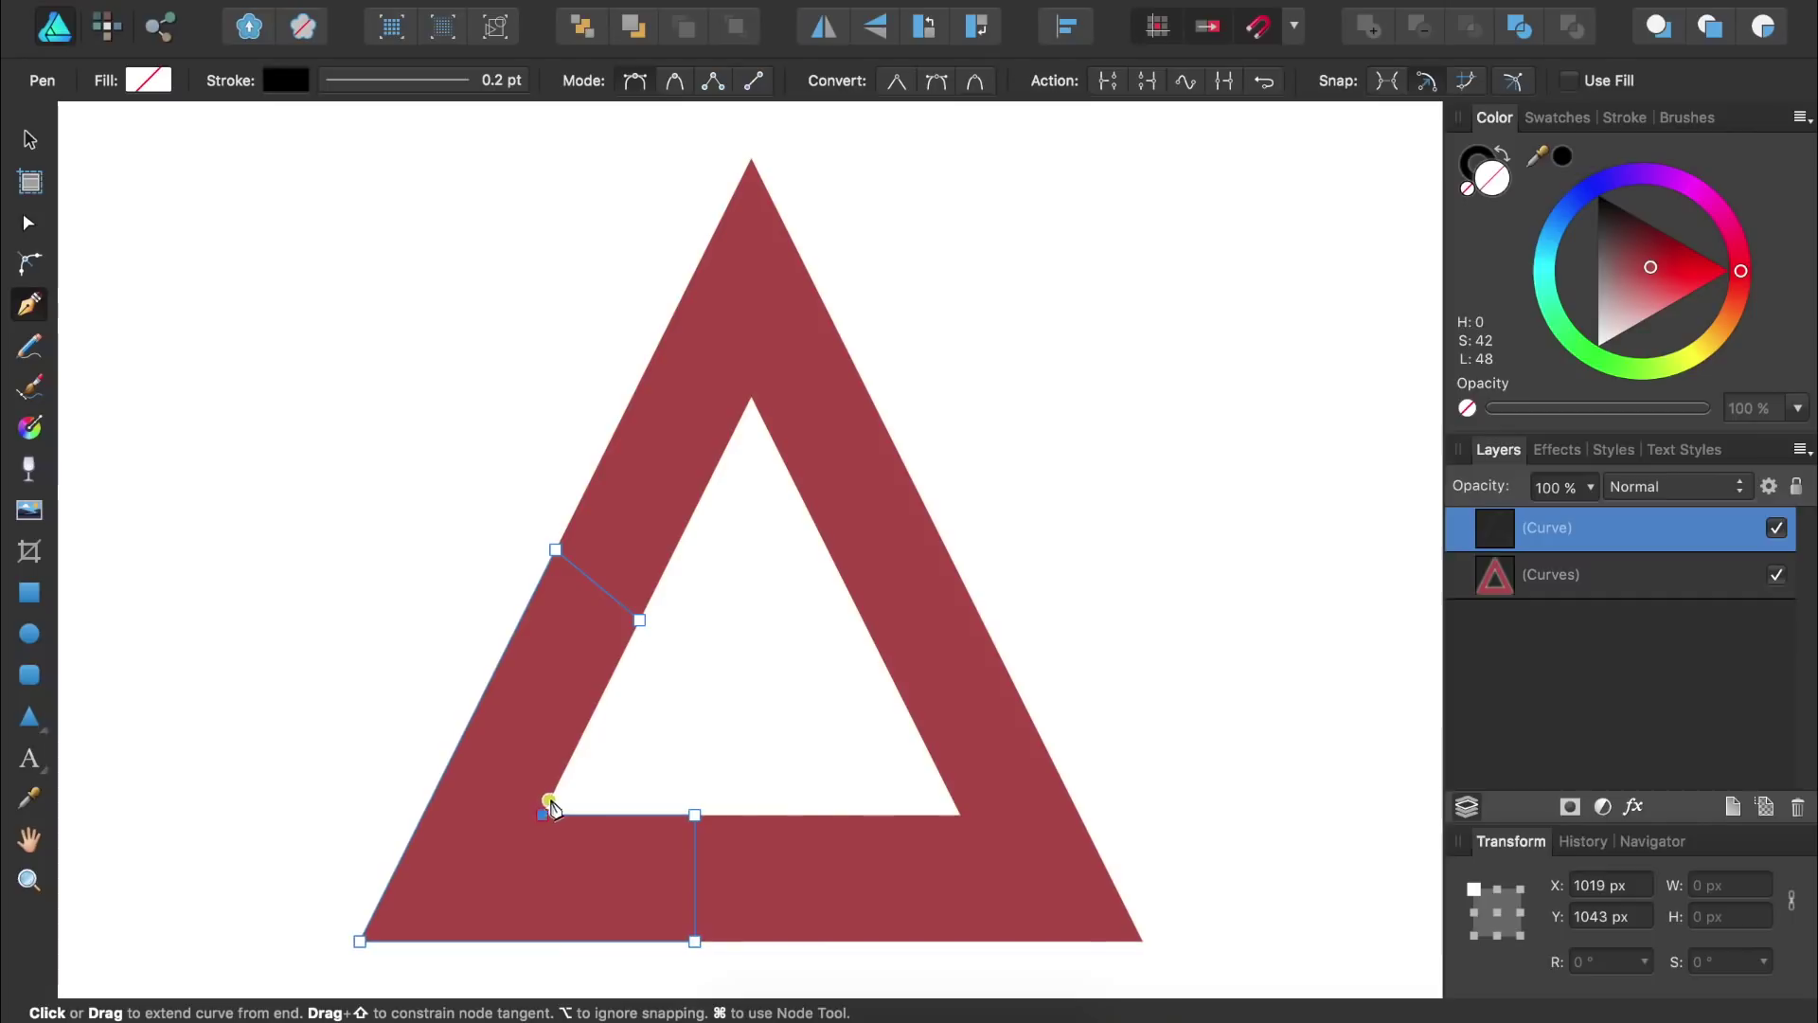
click(640, 620)
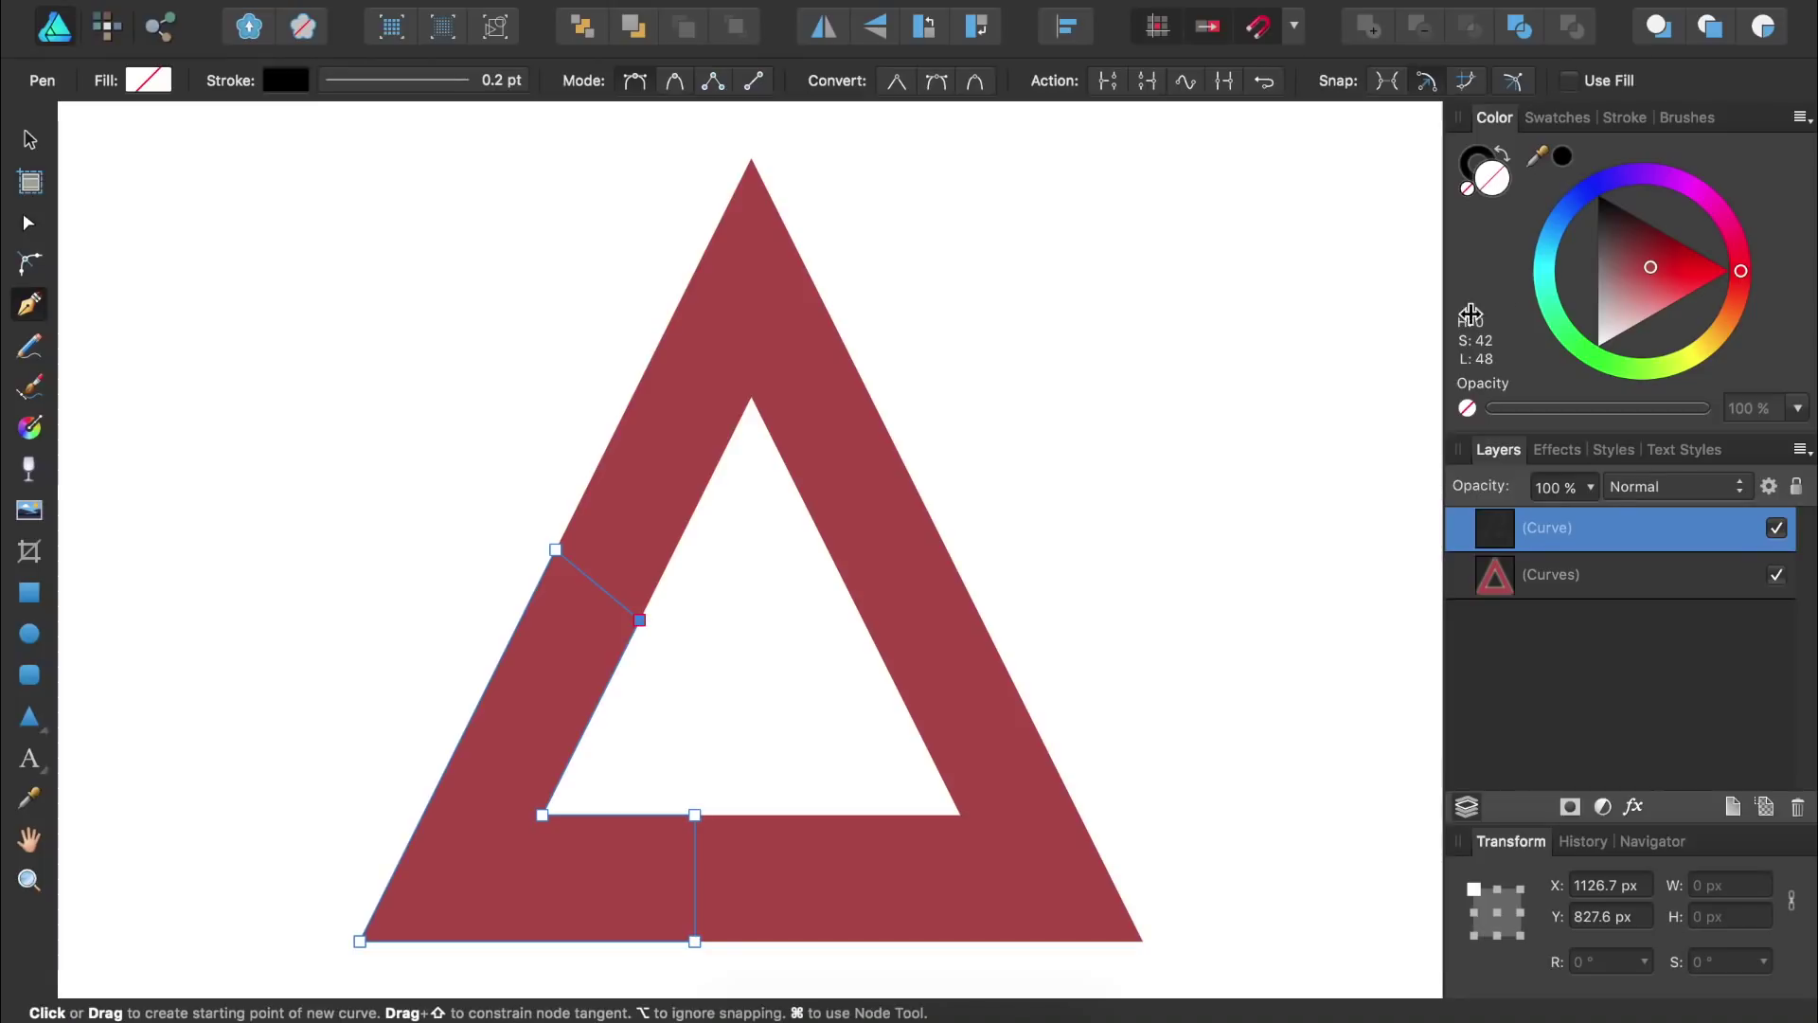
- Fill the lower-left corner piece teal and set its stroke to None
click(1544, 265)
drag(1624, 289, 1607, 276)
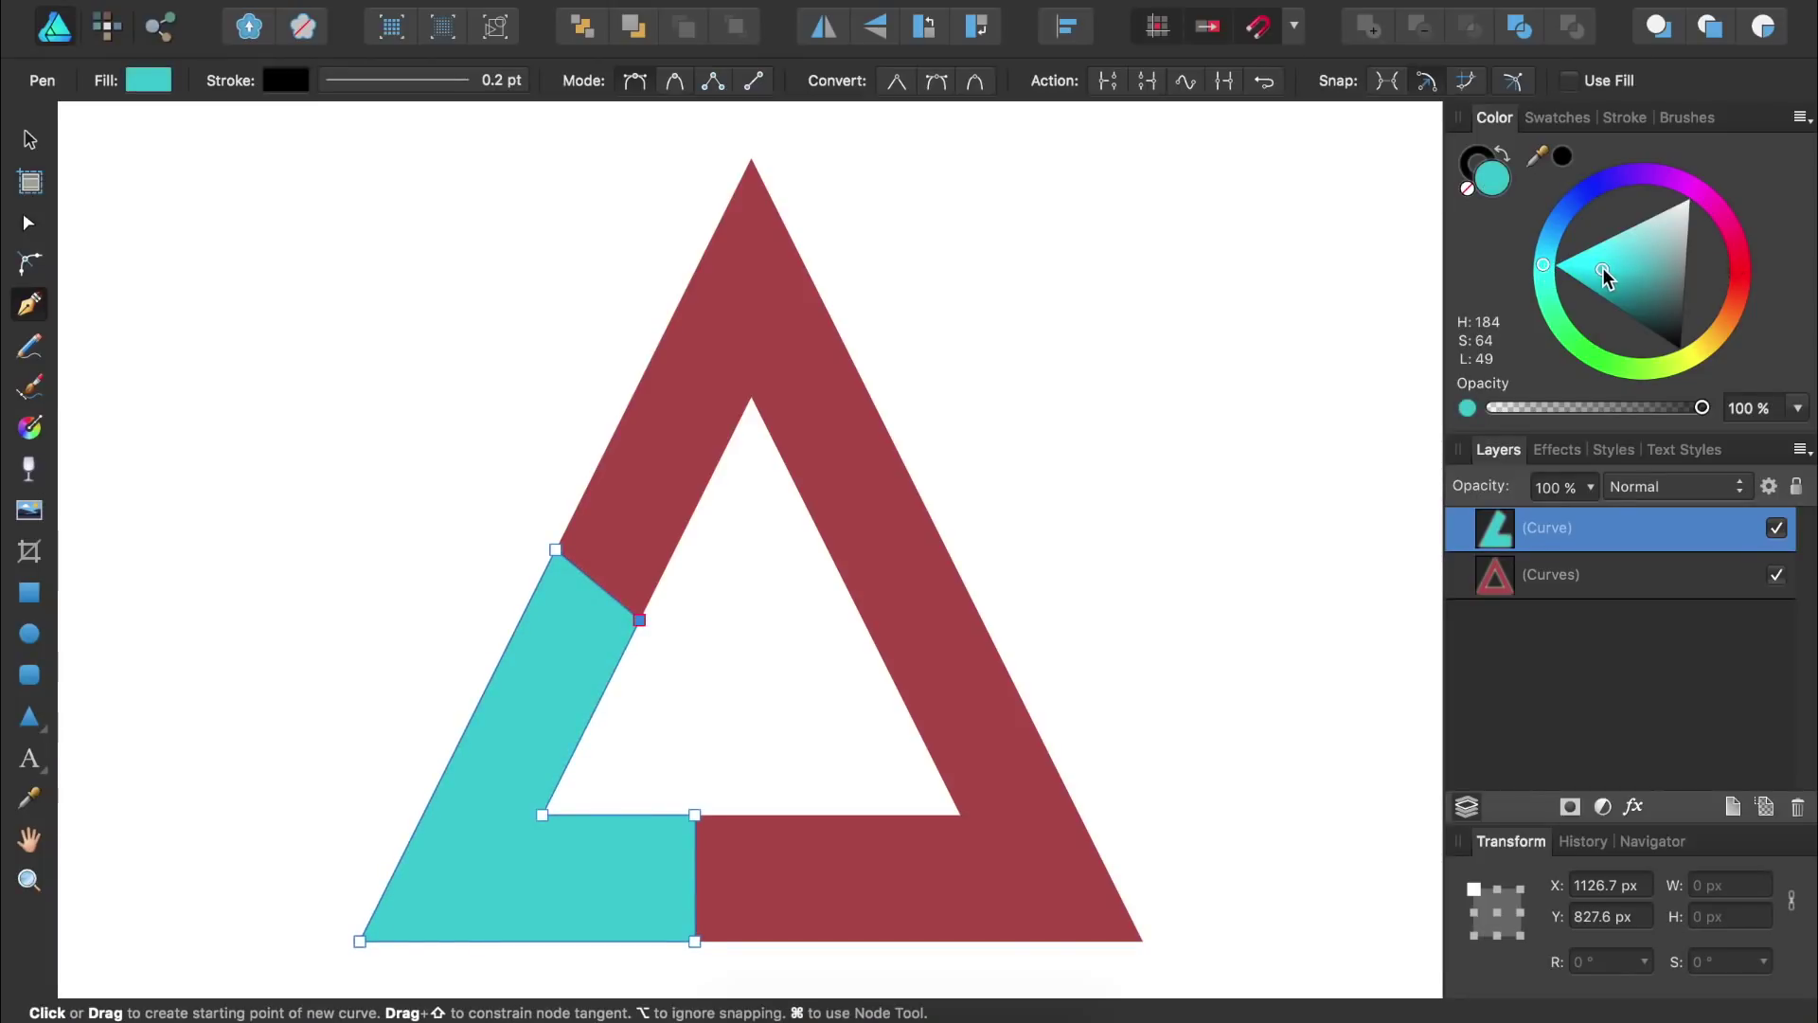
click(1471, 169)
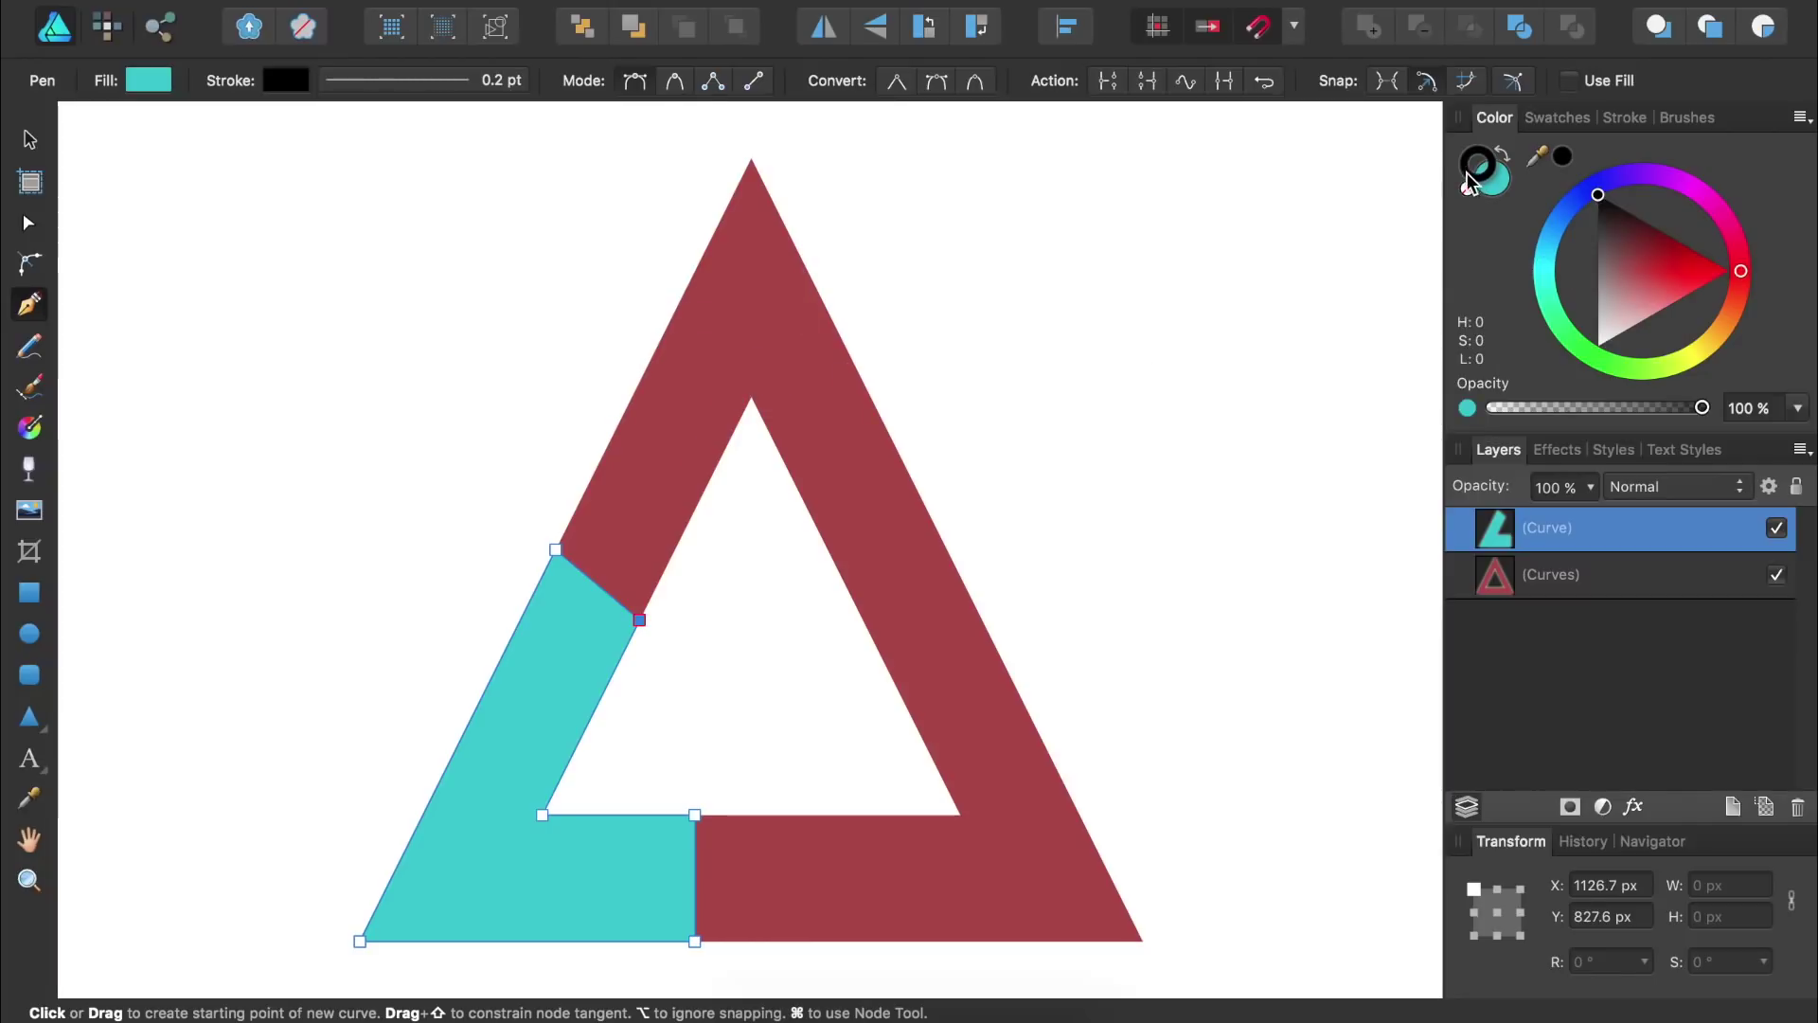
click(1469, 189)
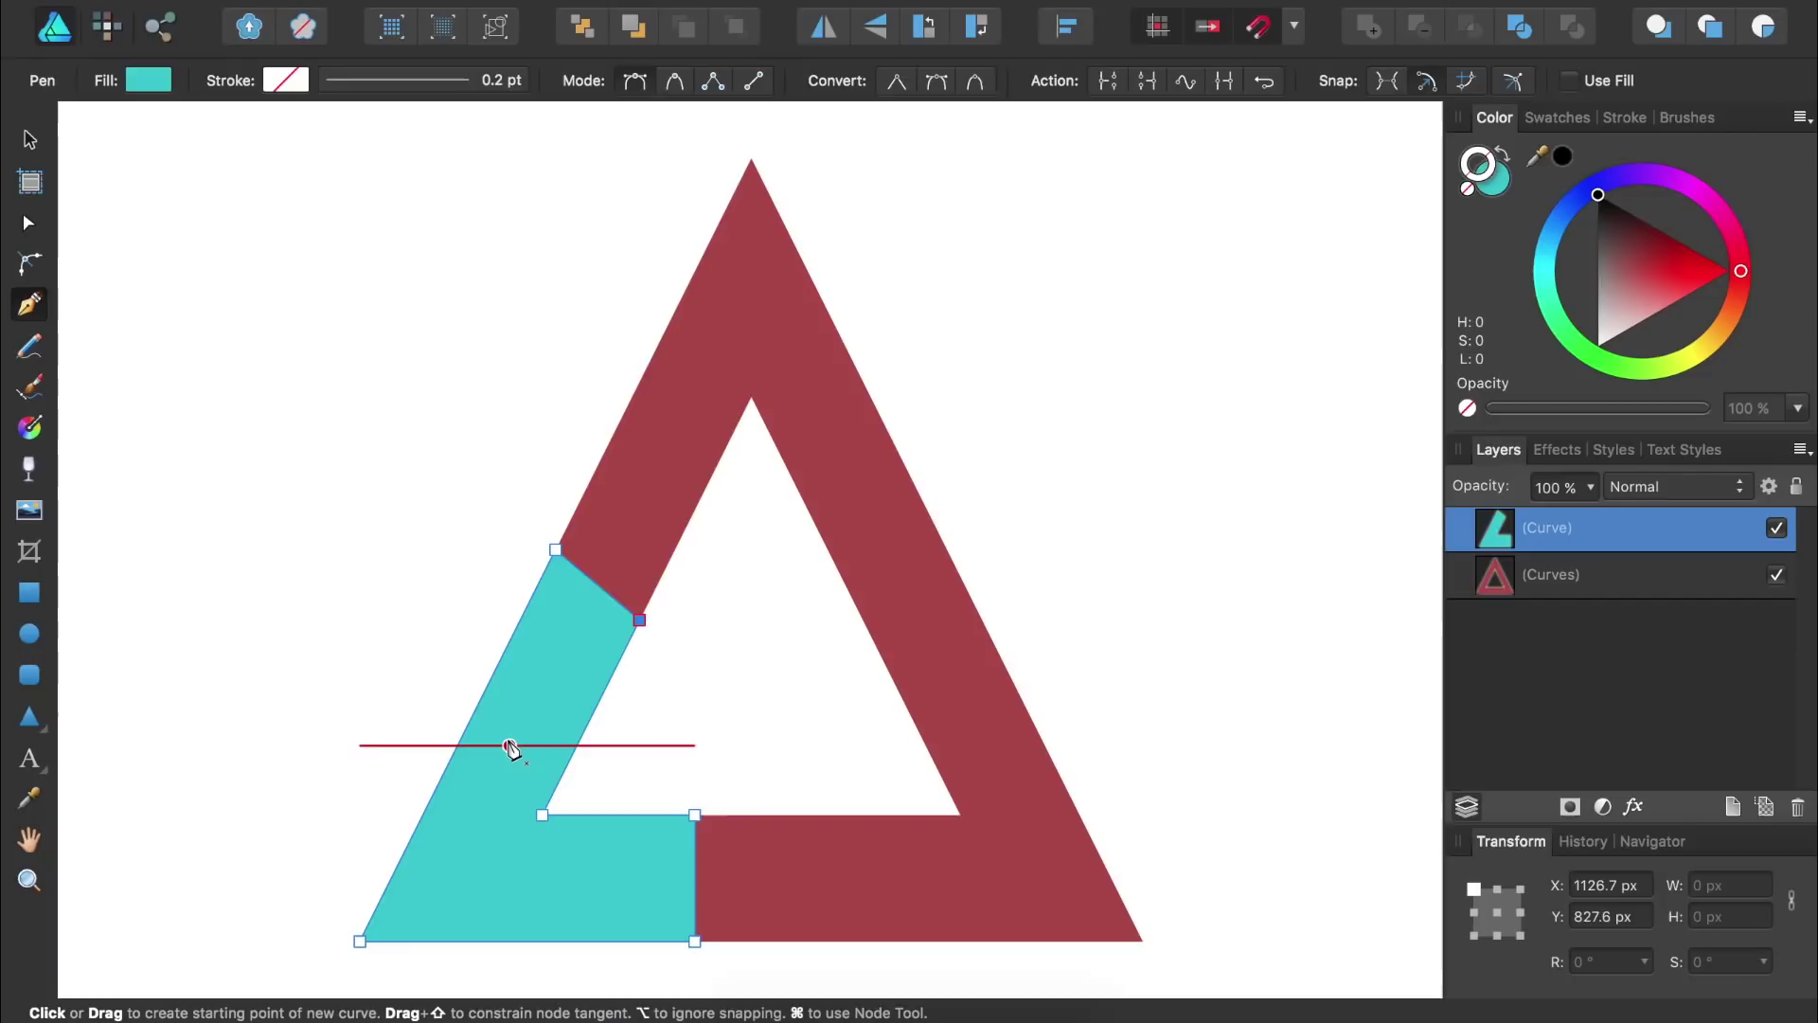
- Duplicate the teal corner piece and flip the copy horizontally
key(super)
key(super+j)
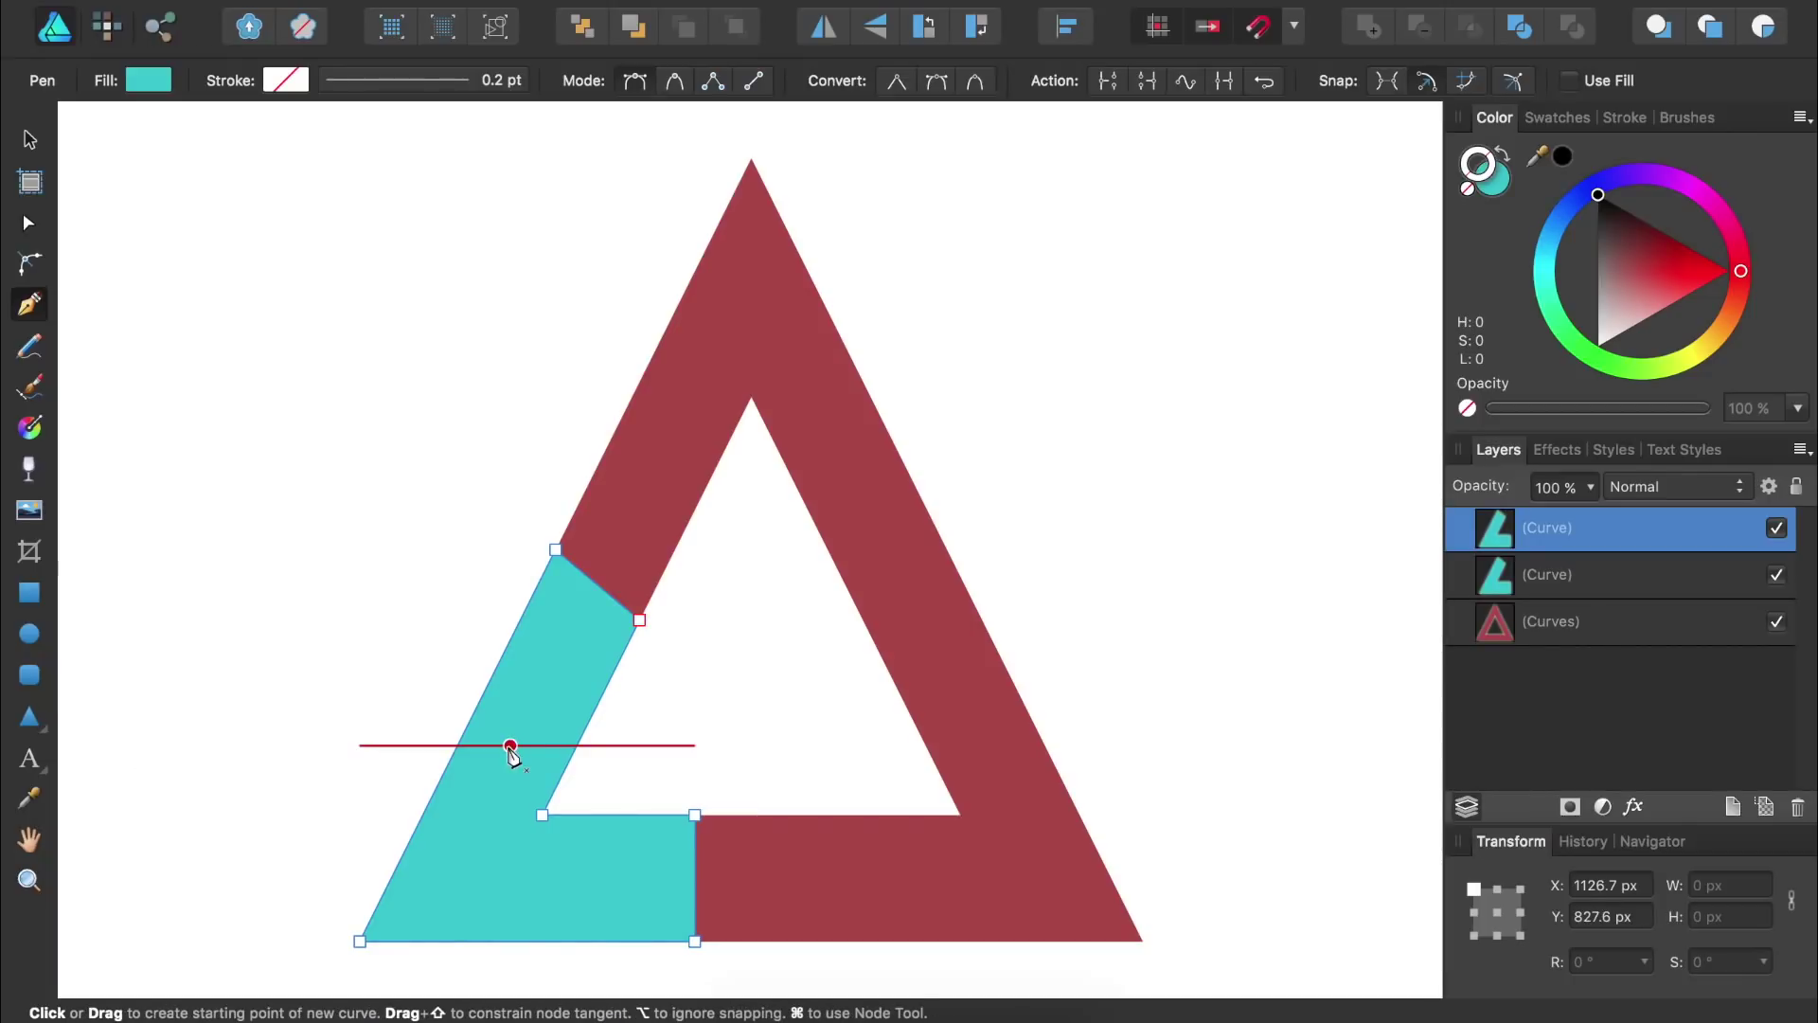
right_click(570, 604)
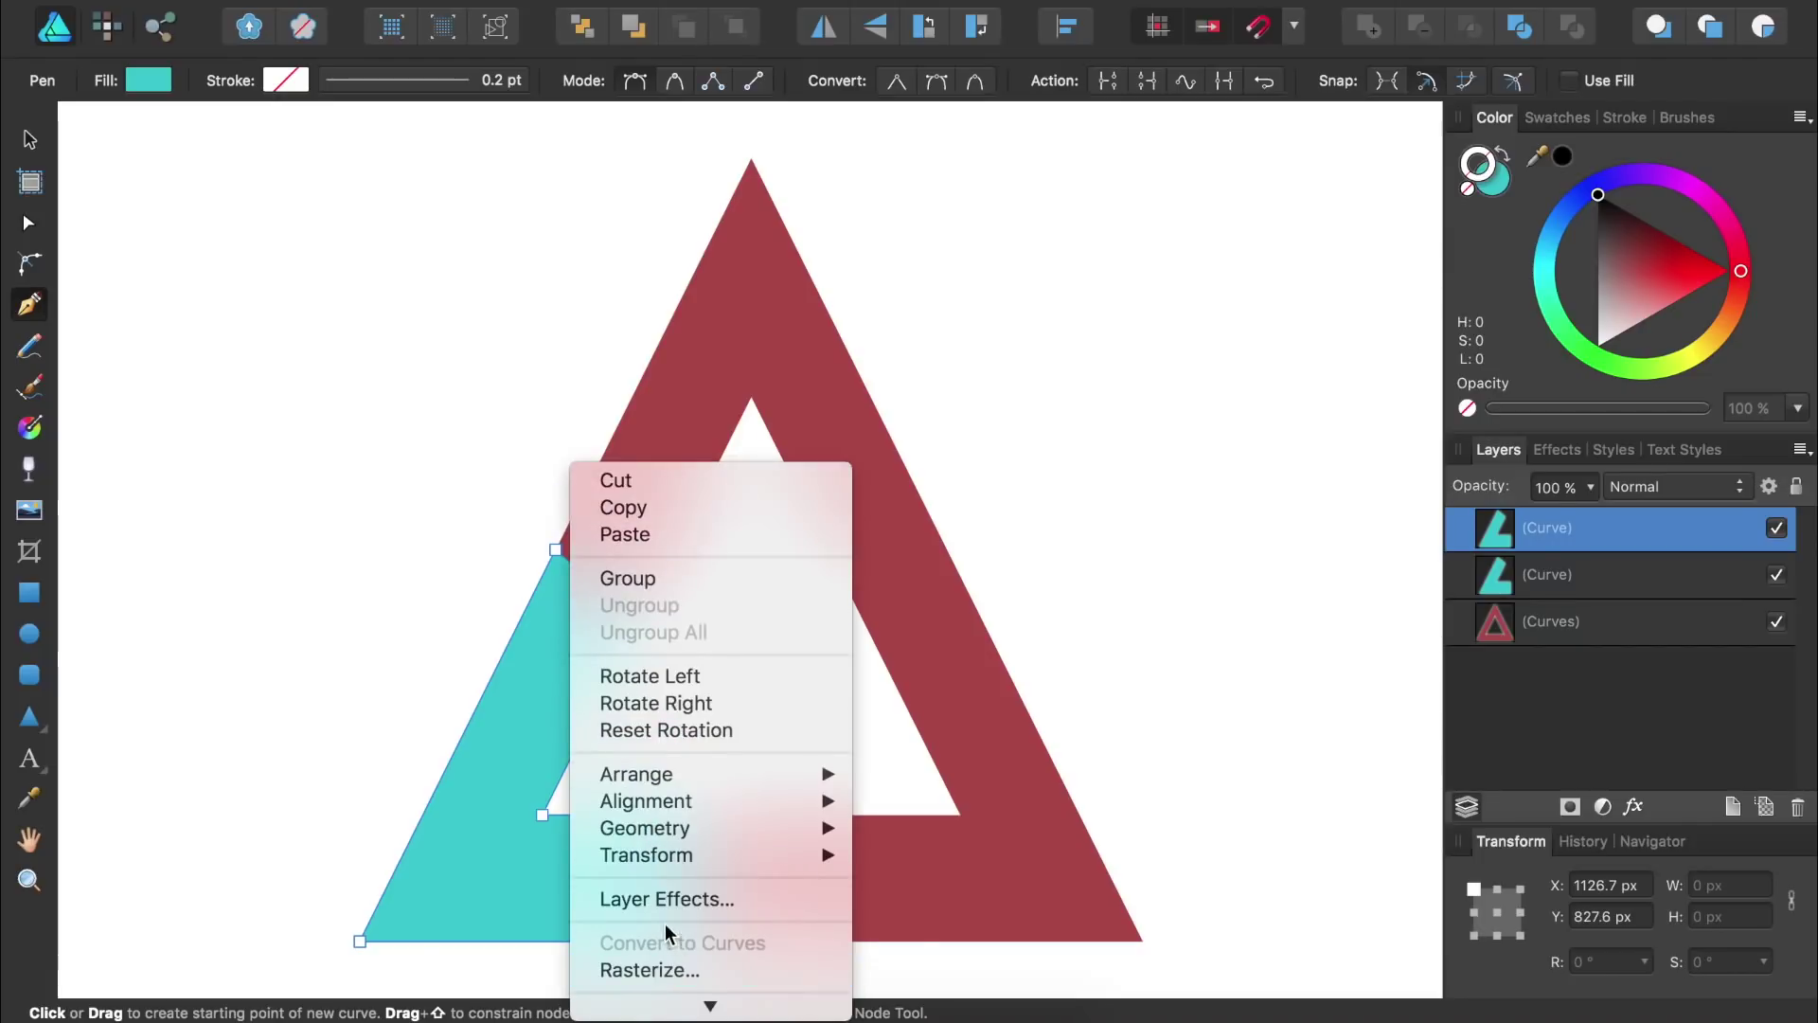
mouse_move(661, 860)
click(901, 926)
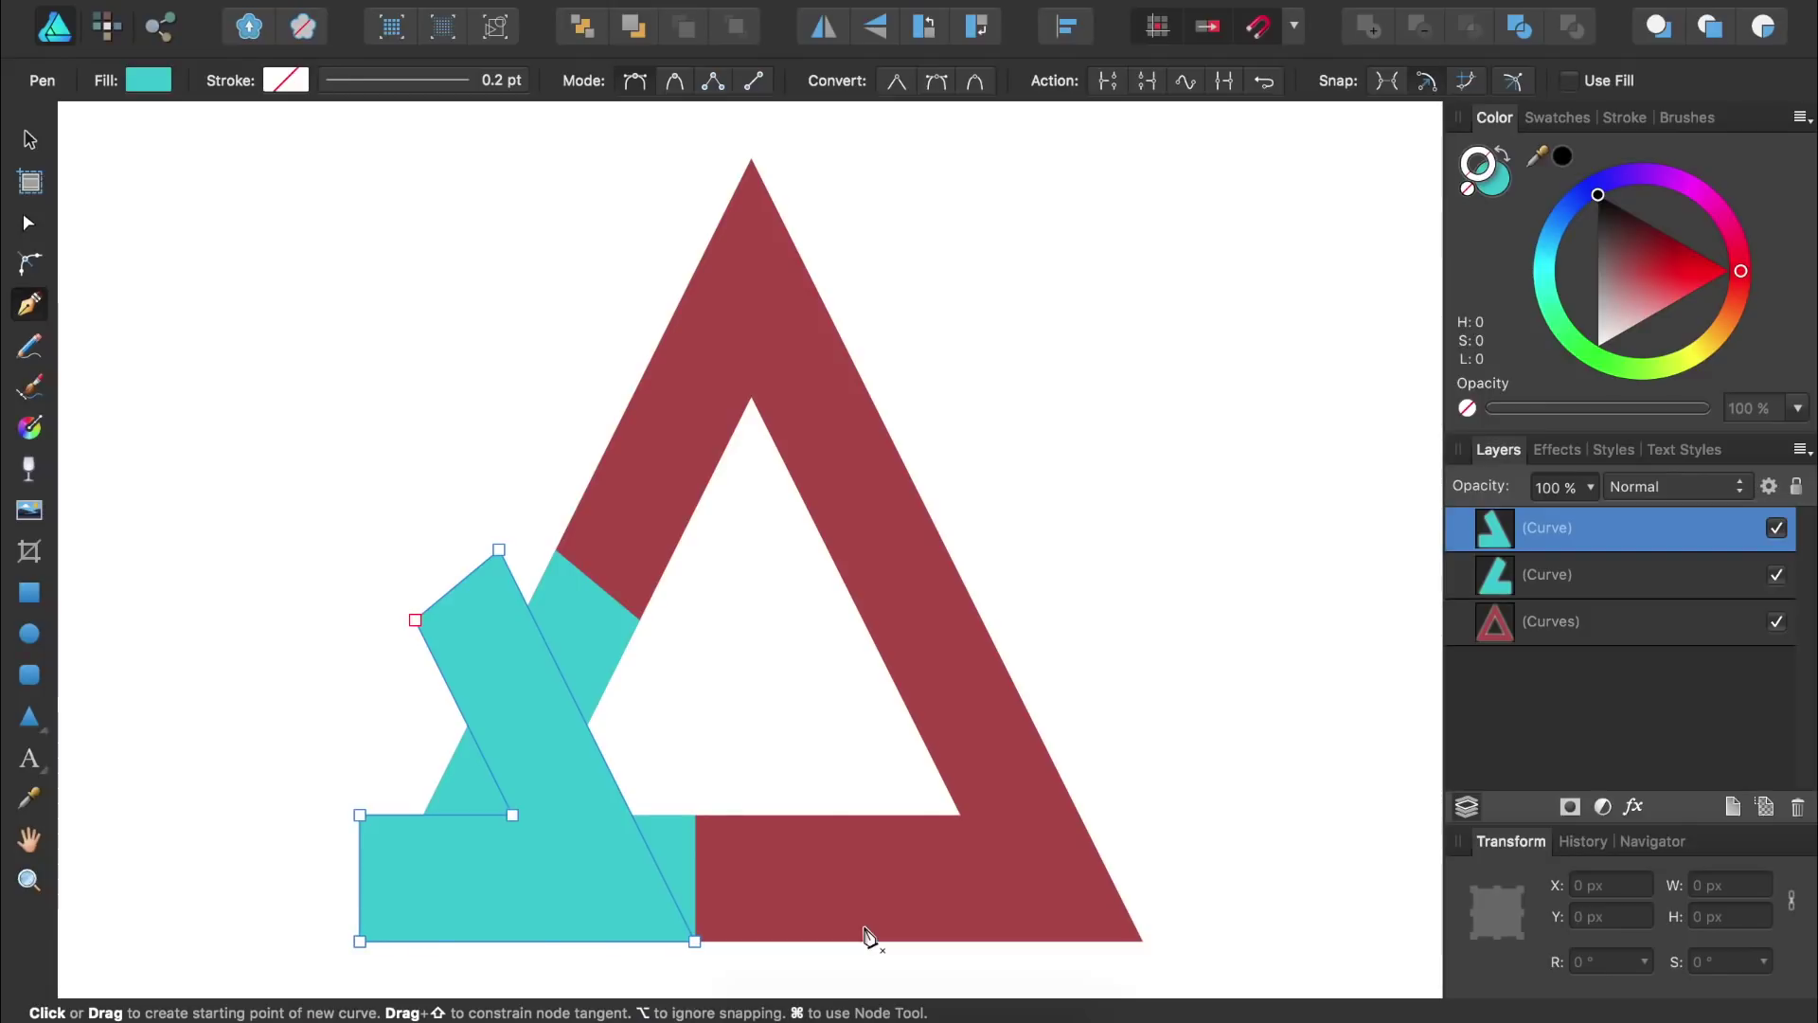
key(v)
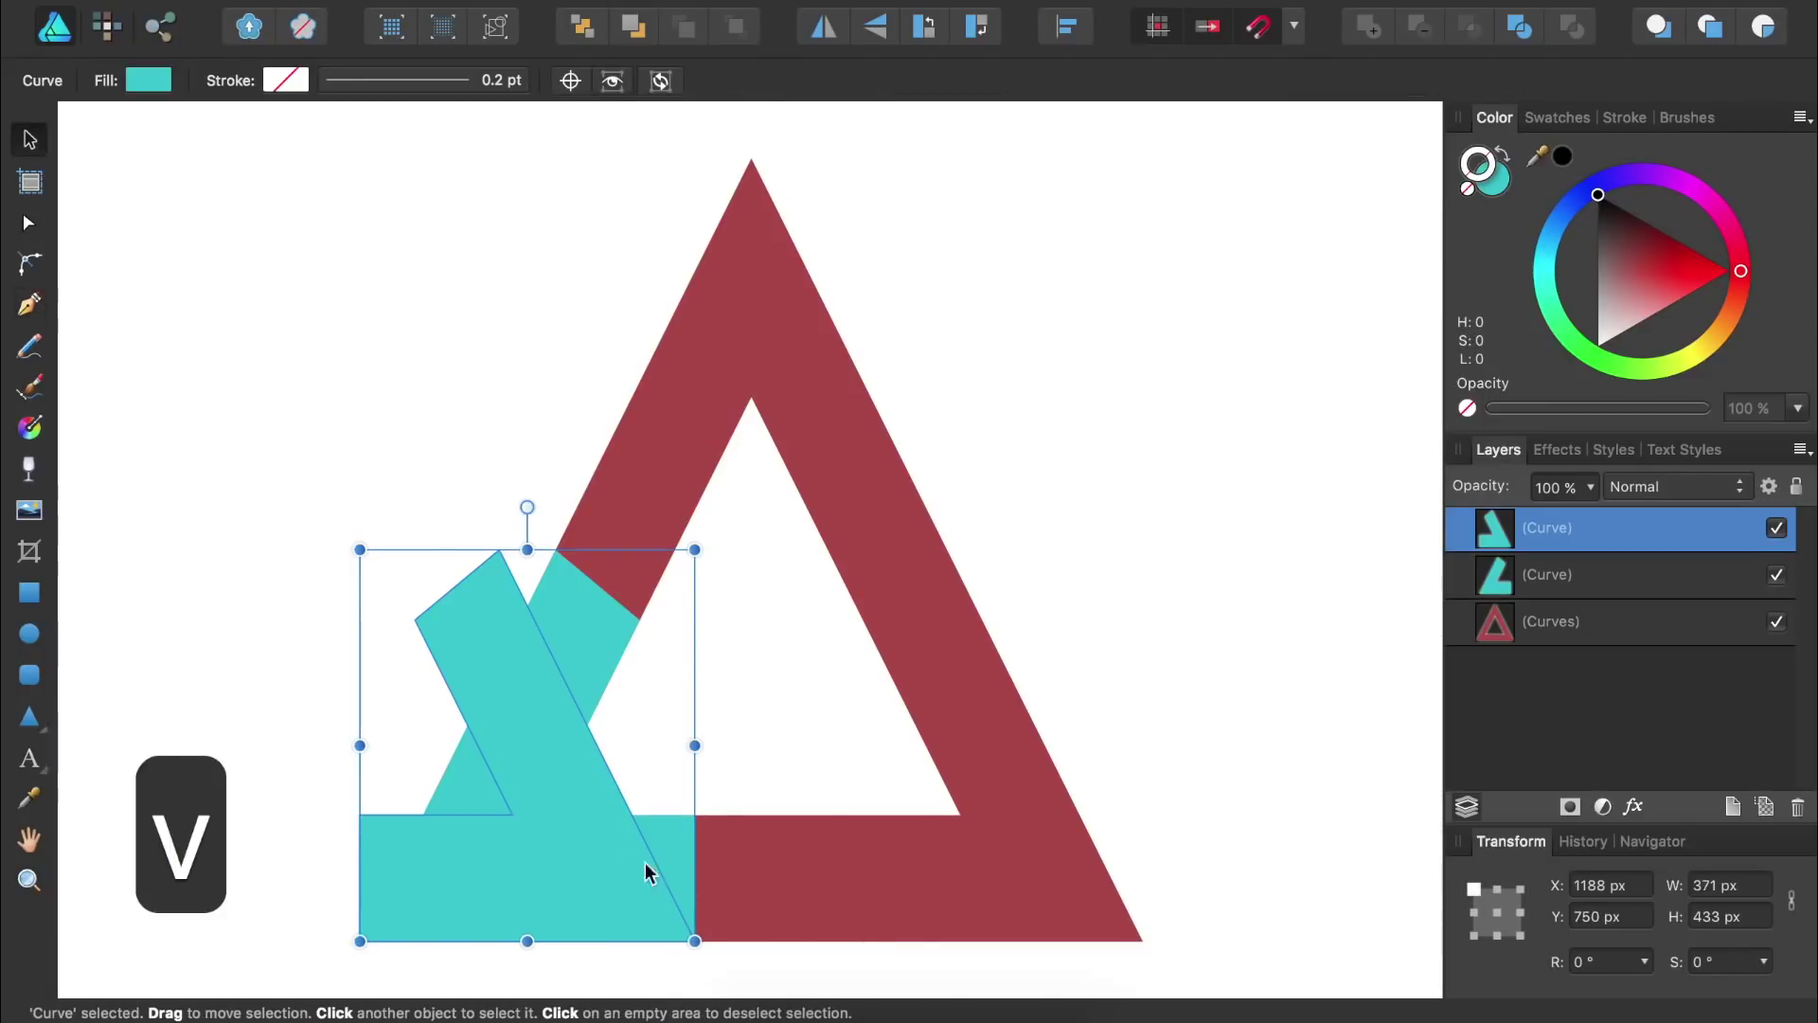
- Move the flipped copy onto the frame's lower-right corner and remove its outline
drag(570, 824, 1013, 820)
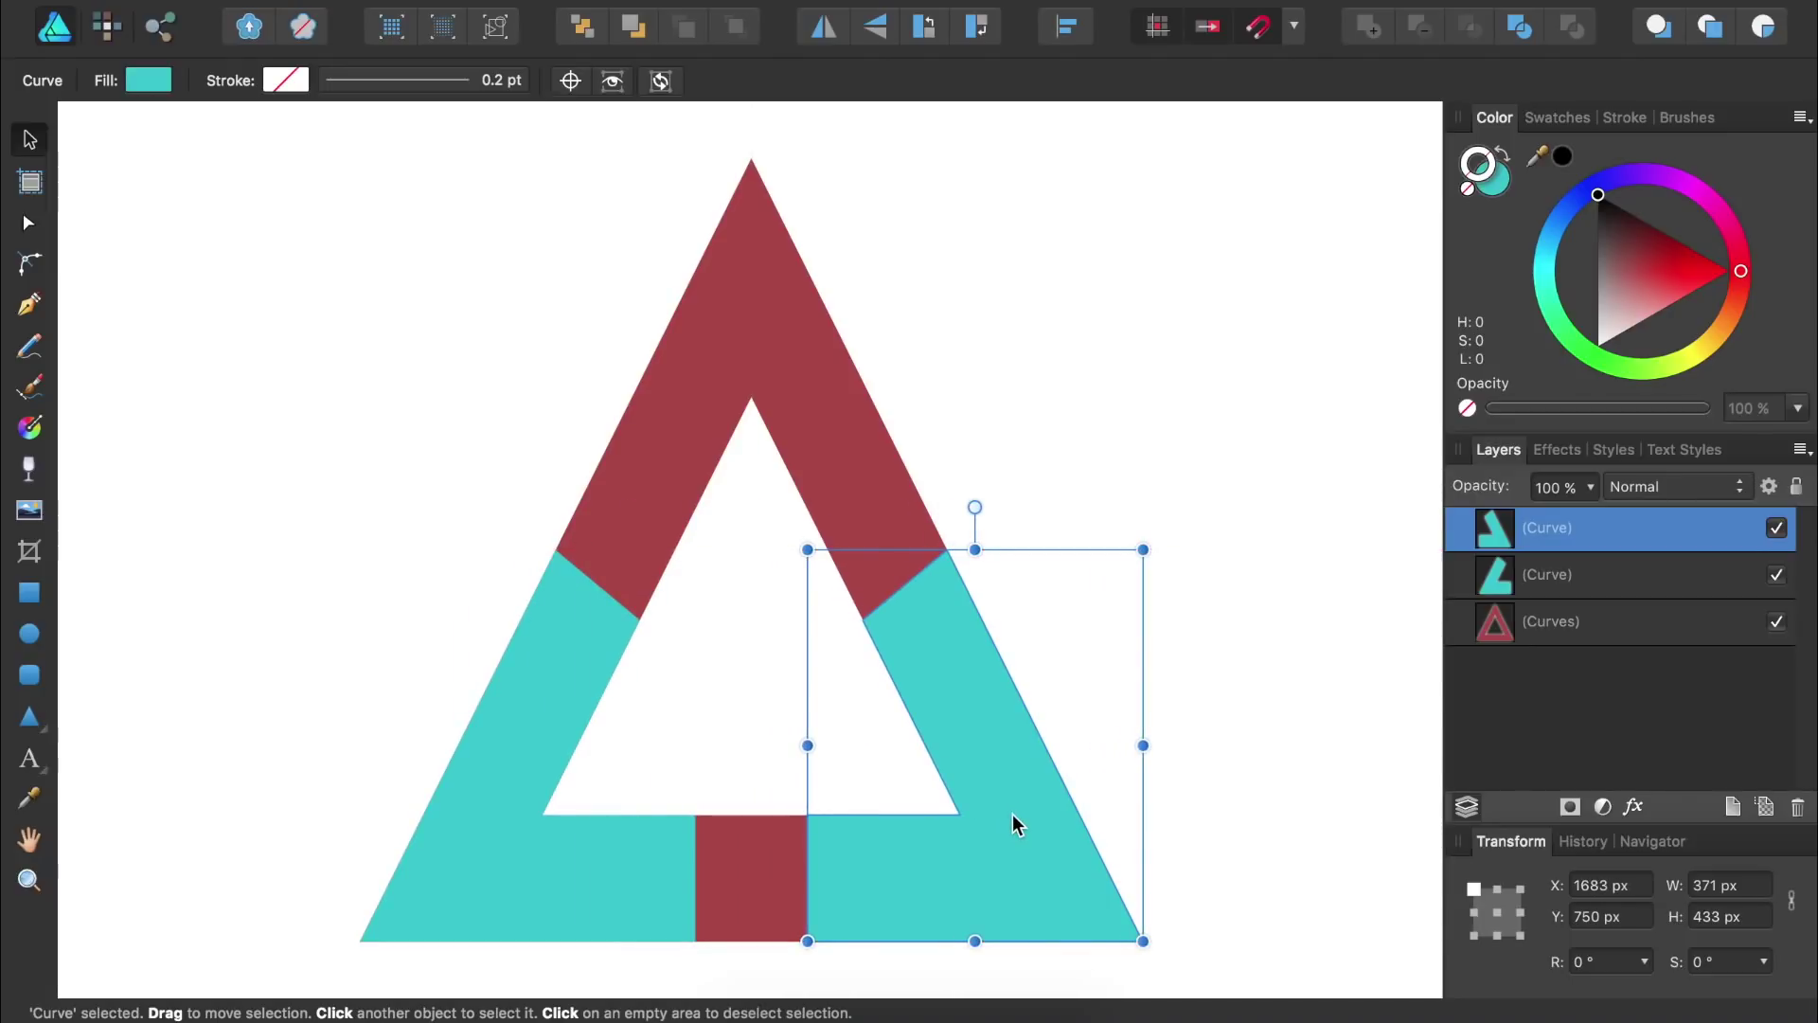
click(1704, 202)
click(1660, 254)
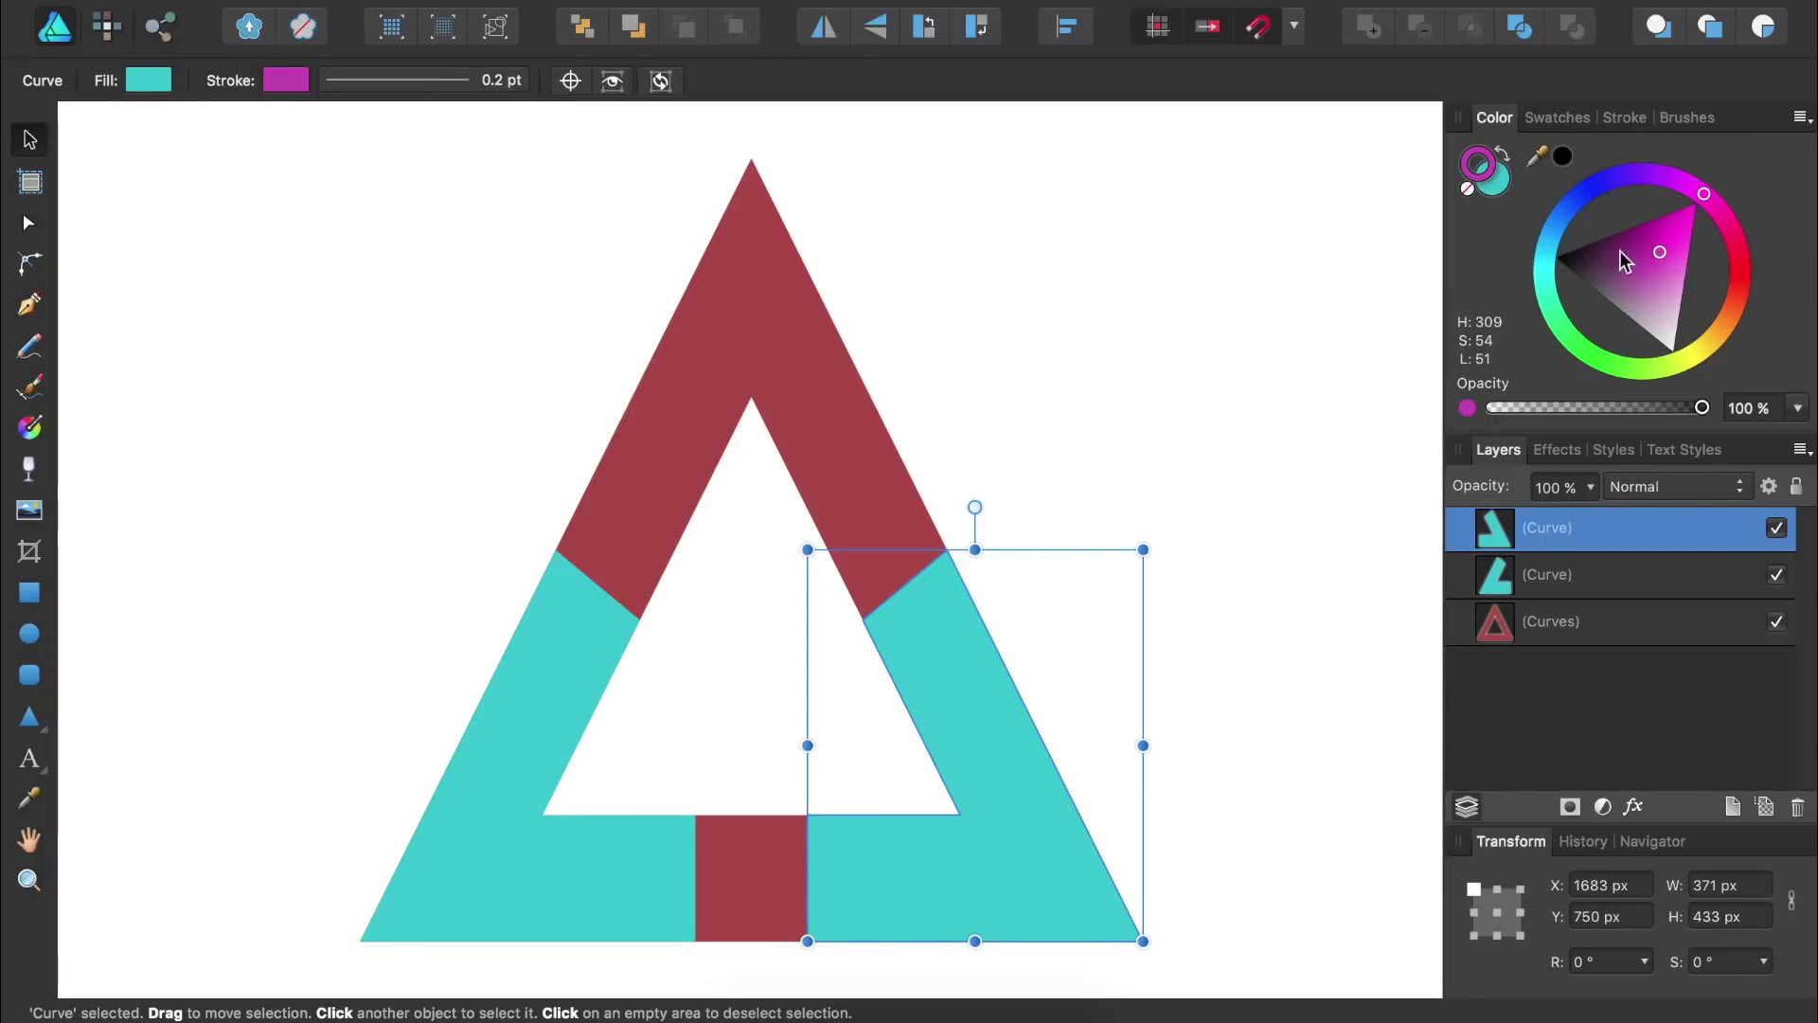
click(1468, 189)
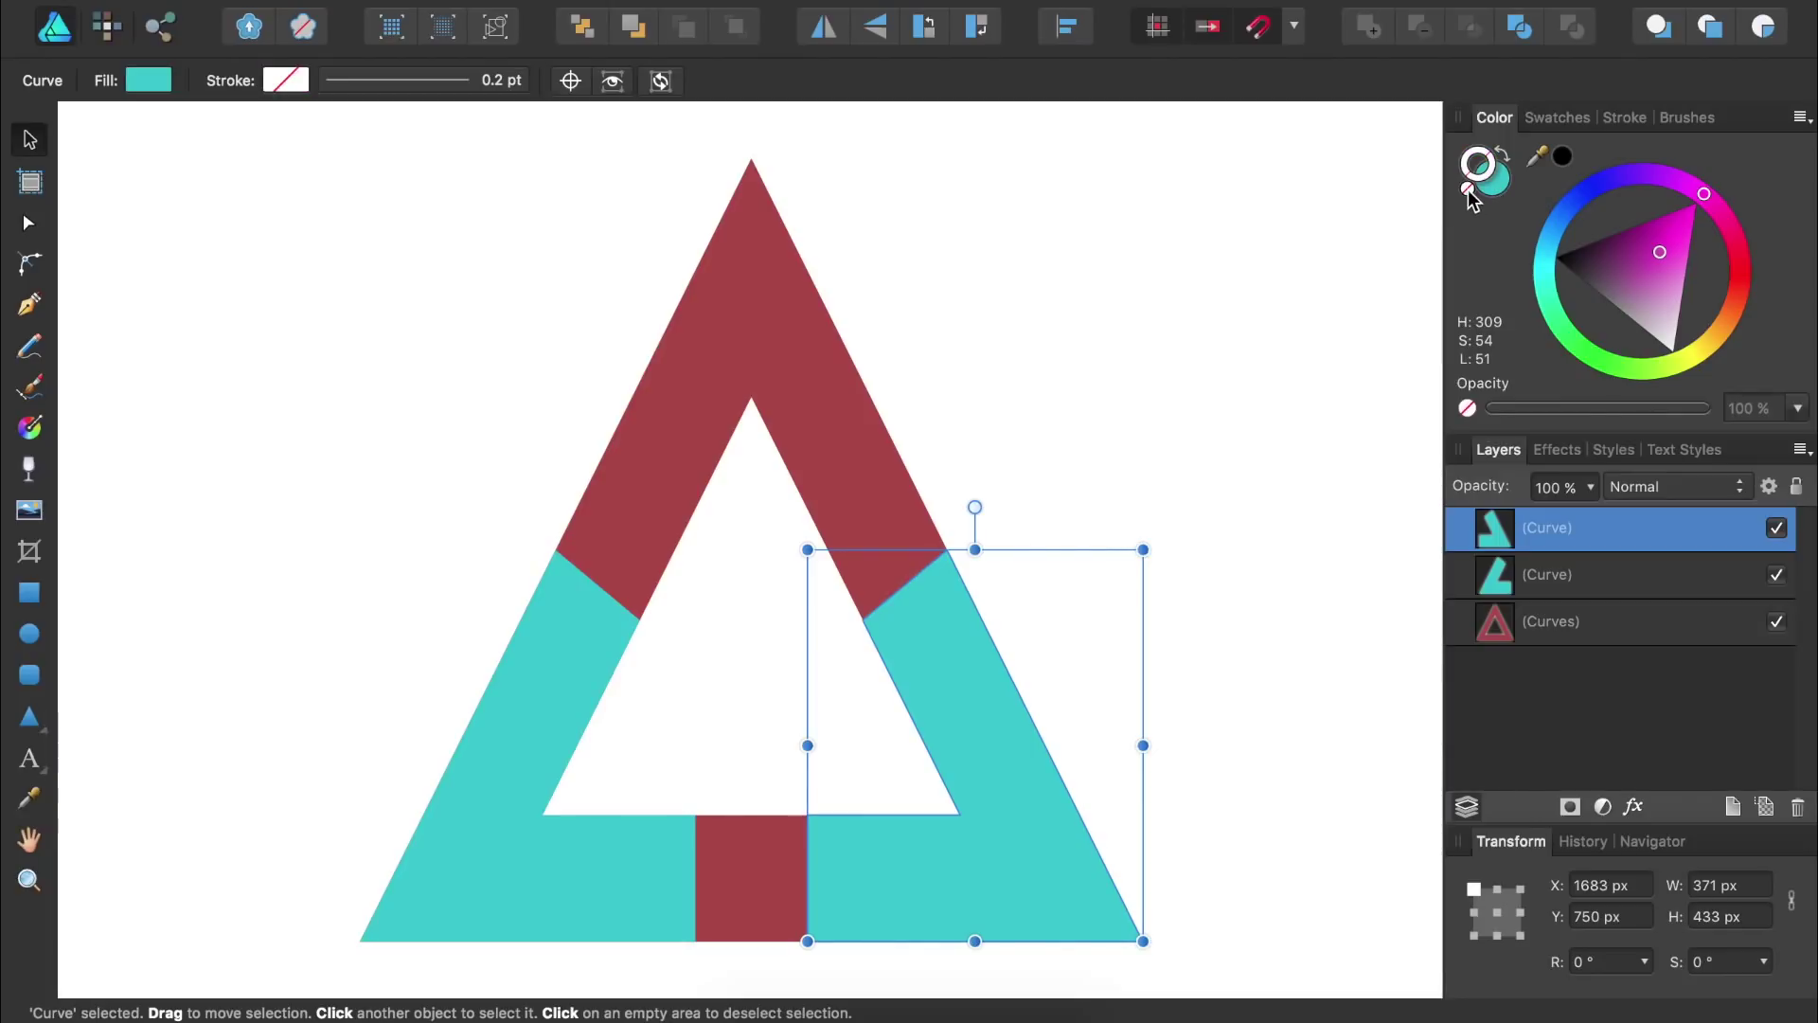
- Fill the lower-right piece with a slightly lightened magenta
click(1501, 181)
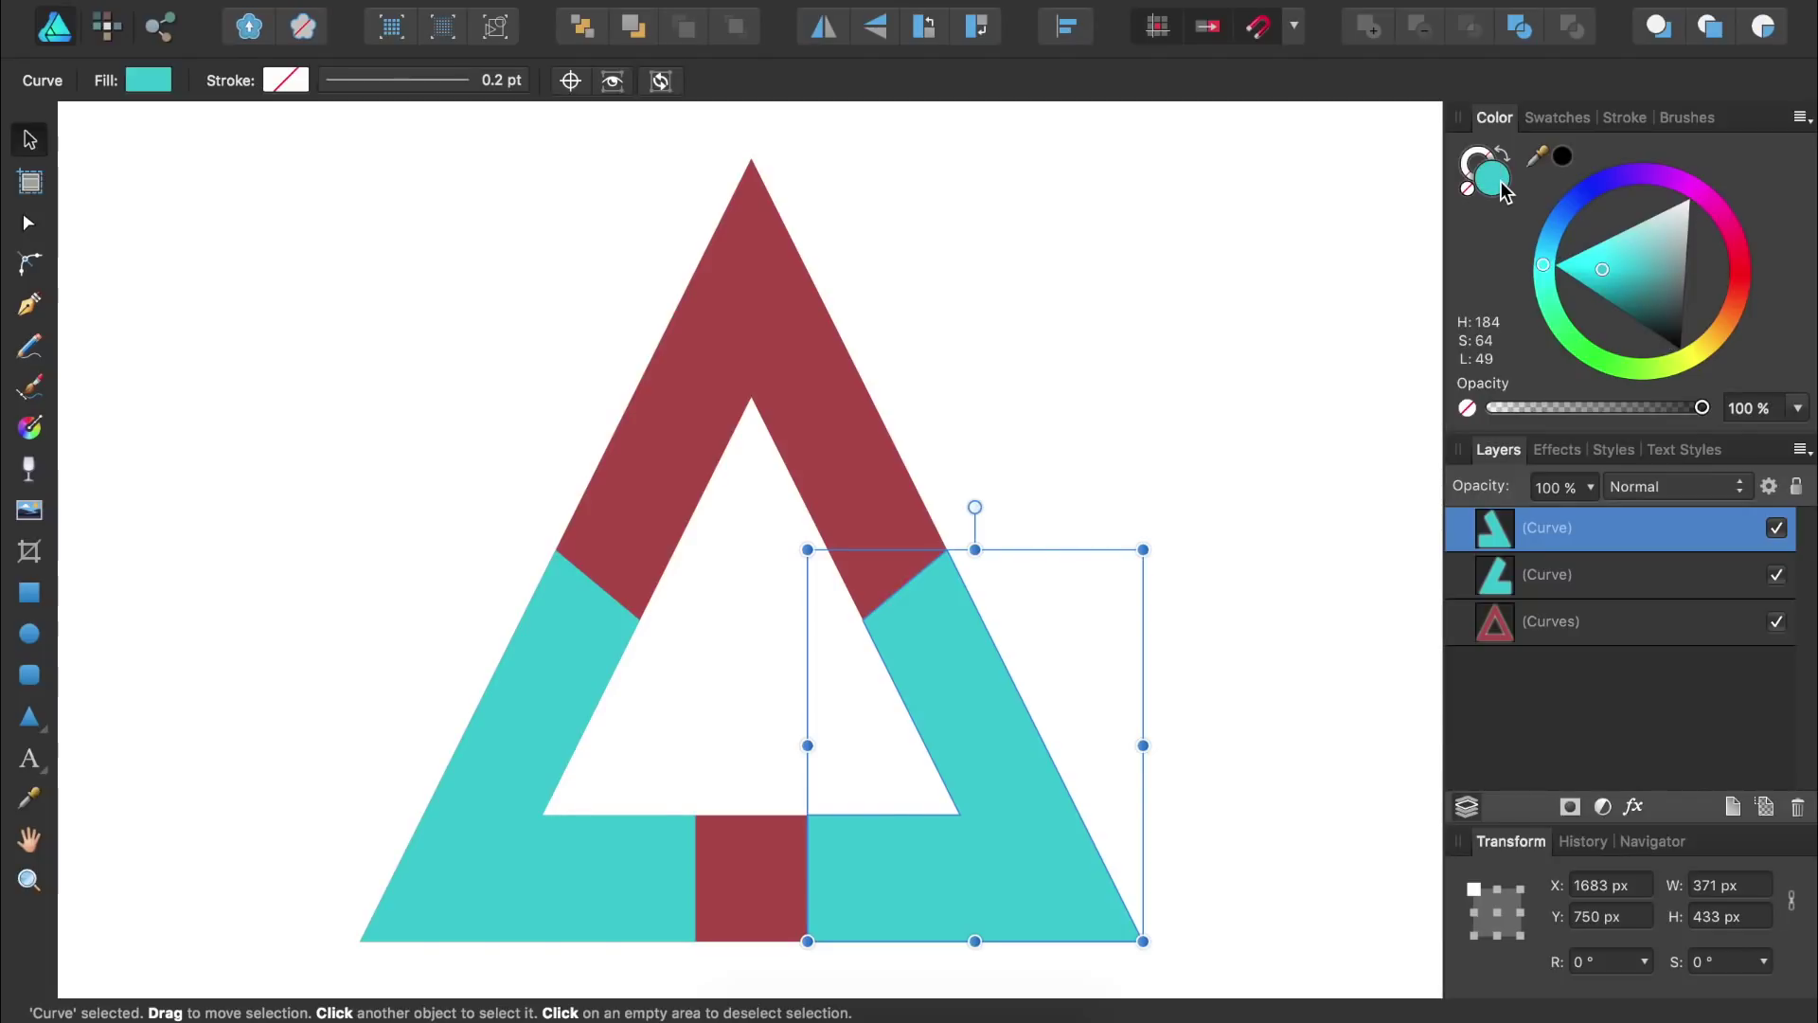
click(1707, 195)
click(1670, 258)
drag(1671, 264, 1674, 272)
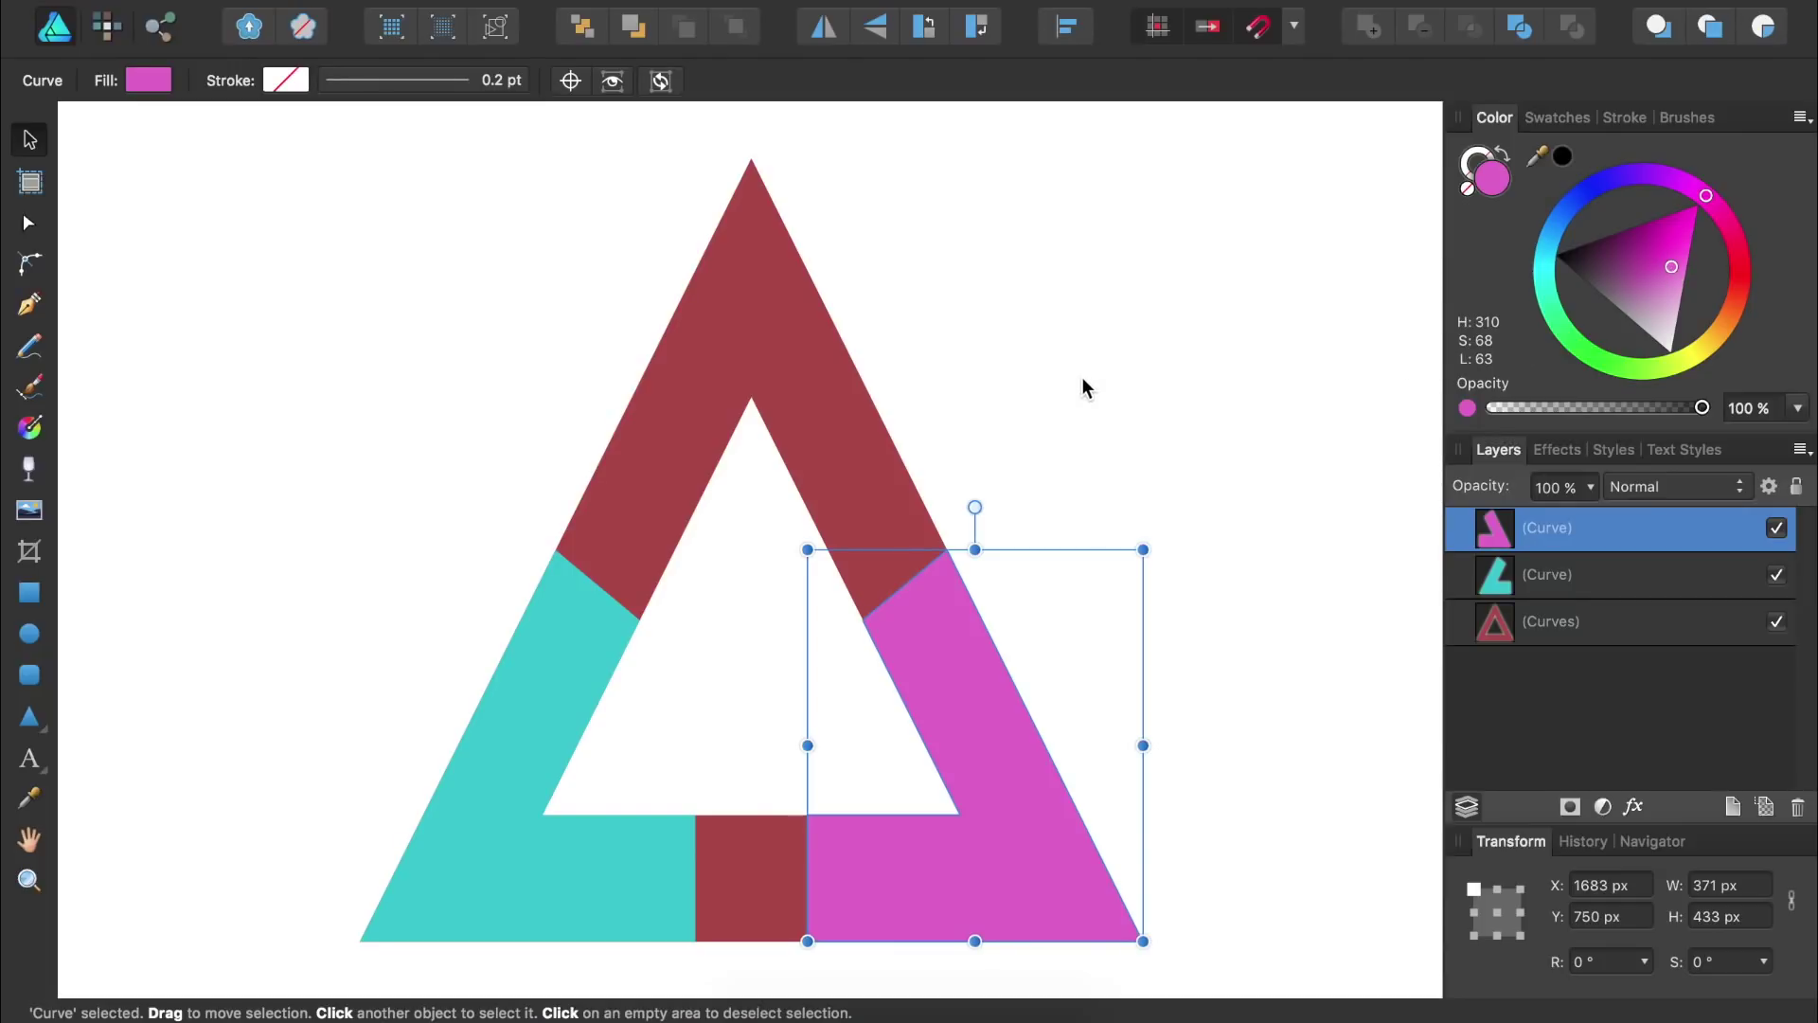
key(p)
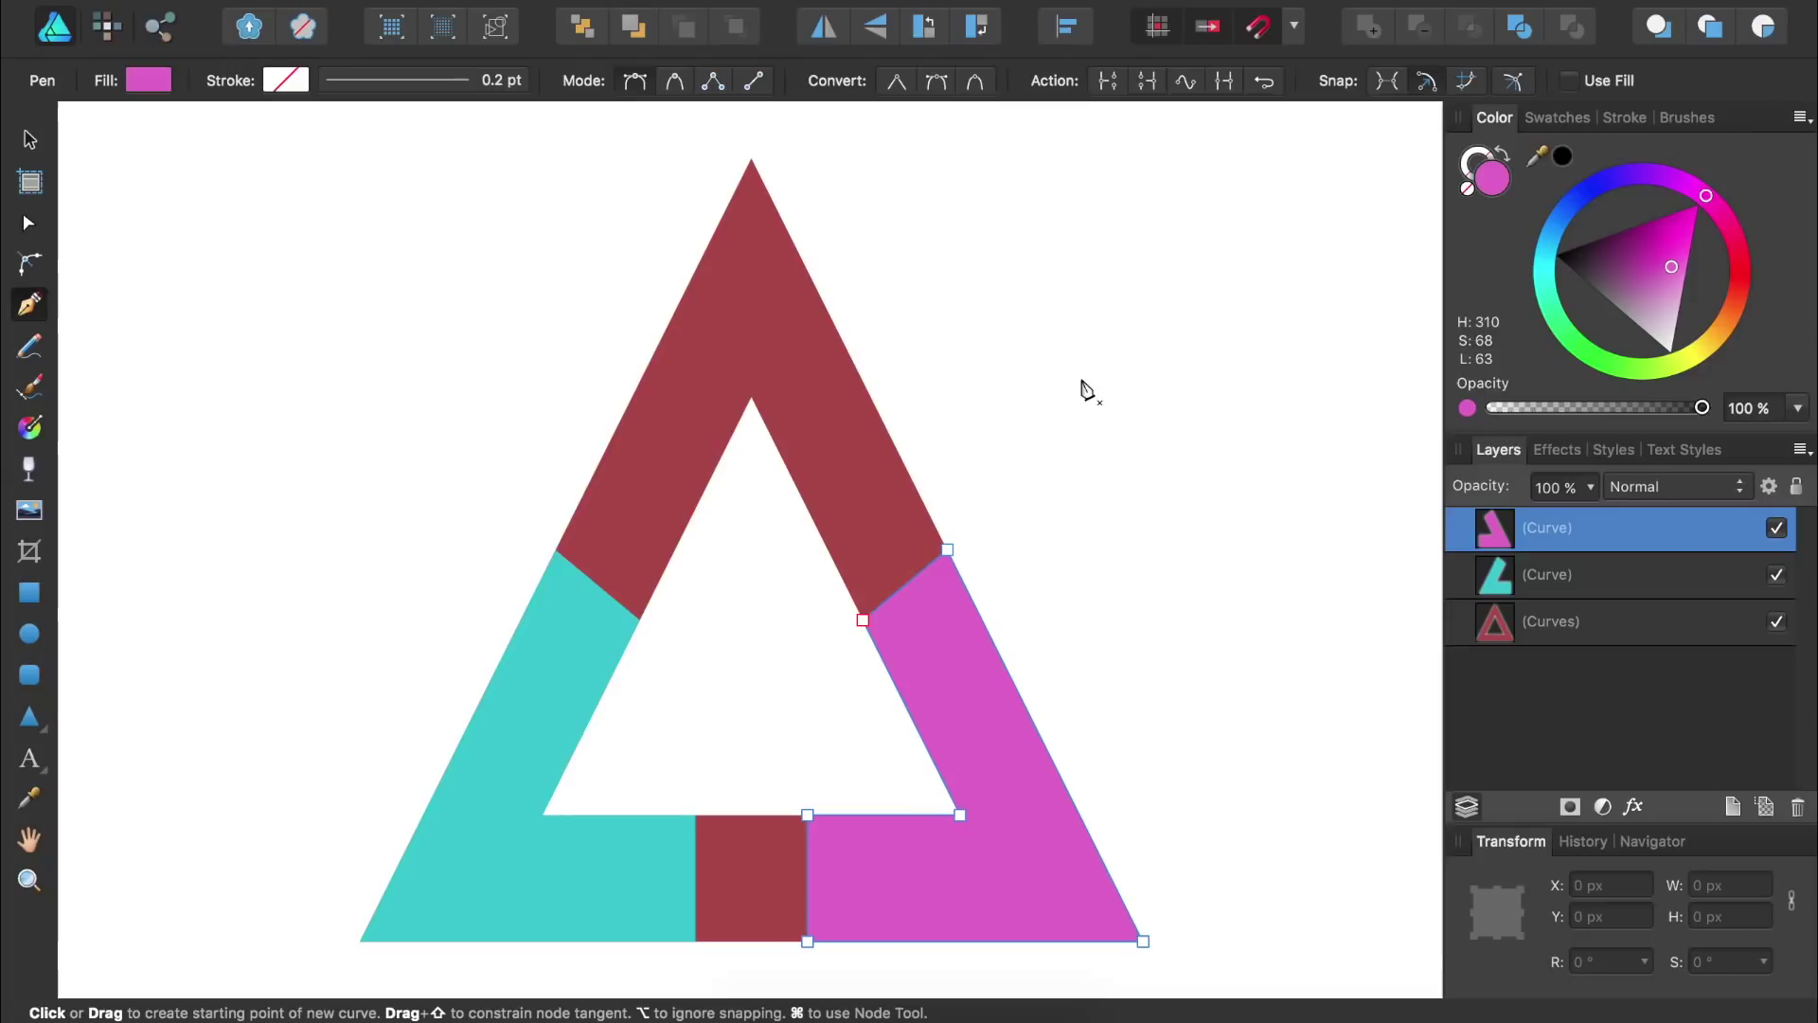
- Draw a closed shape from the apex down to the teal piece's corners and fill it bright orange
click(751, 158)
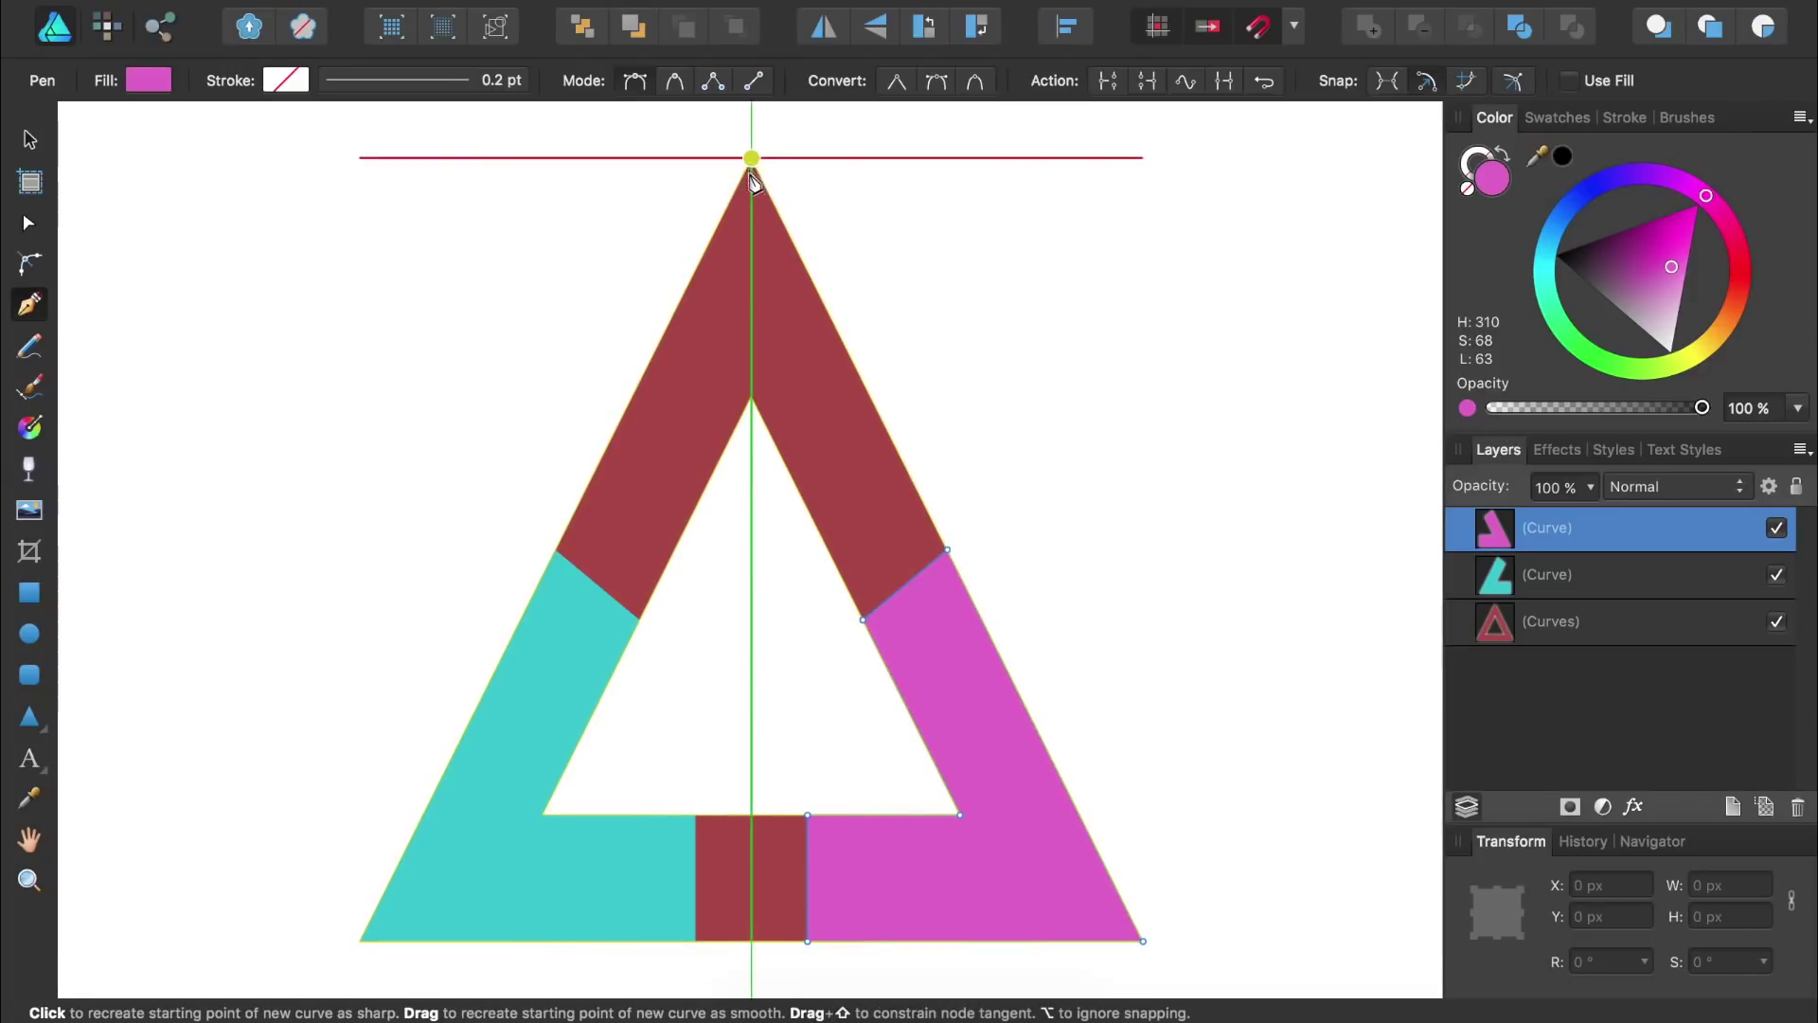
click(751, 398)
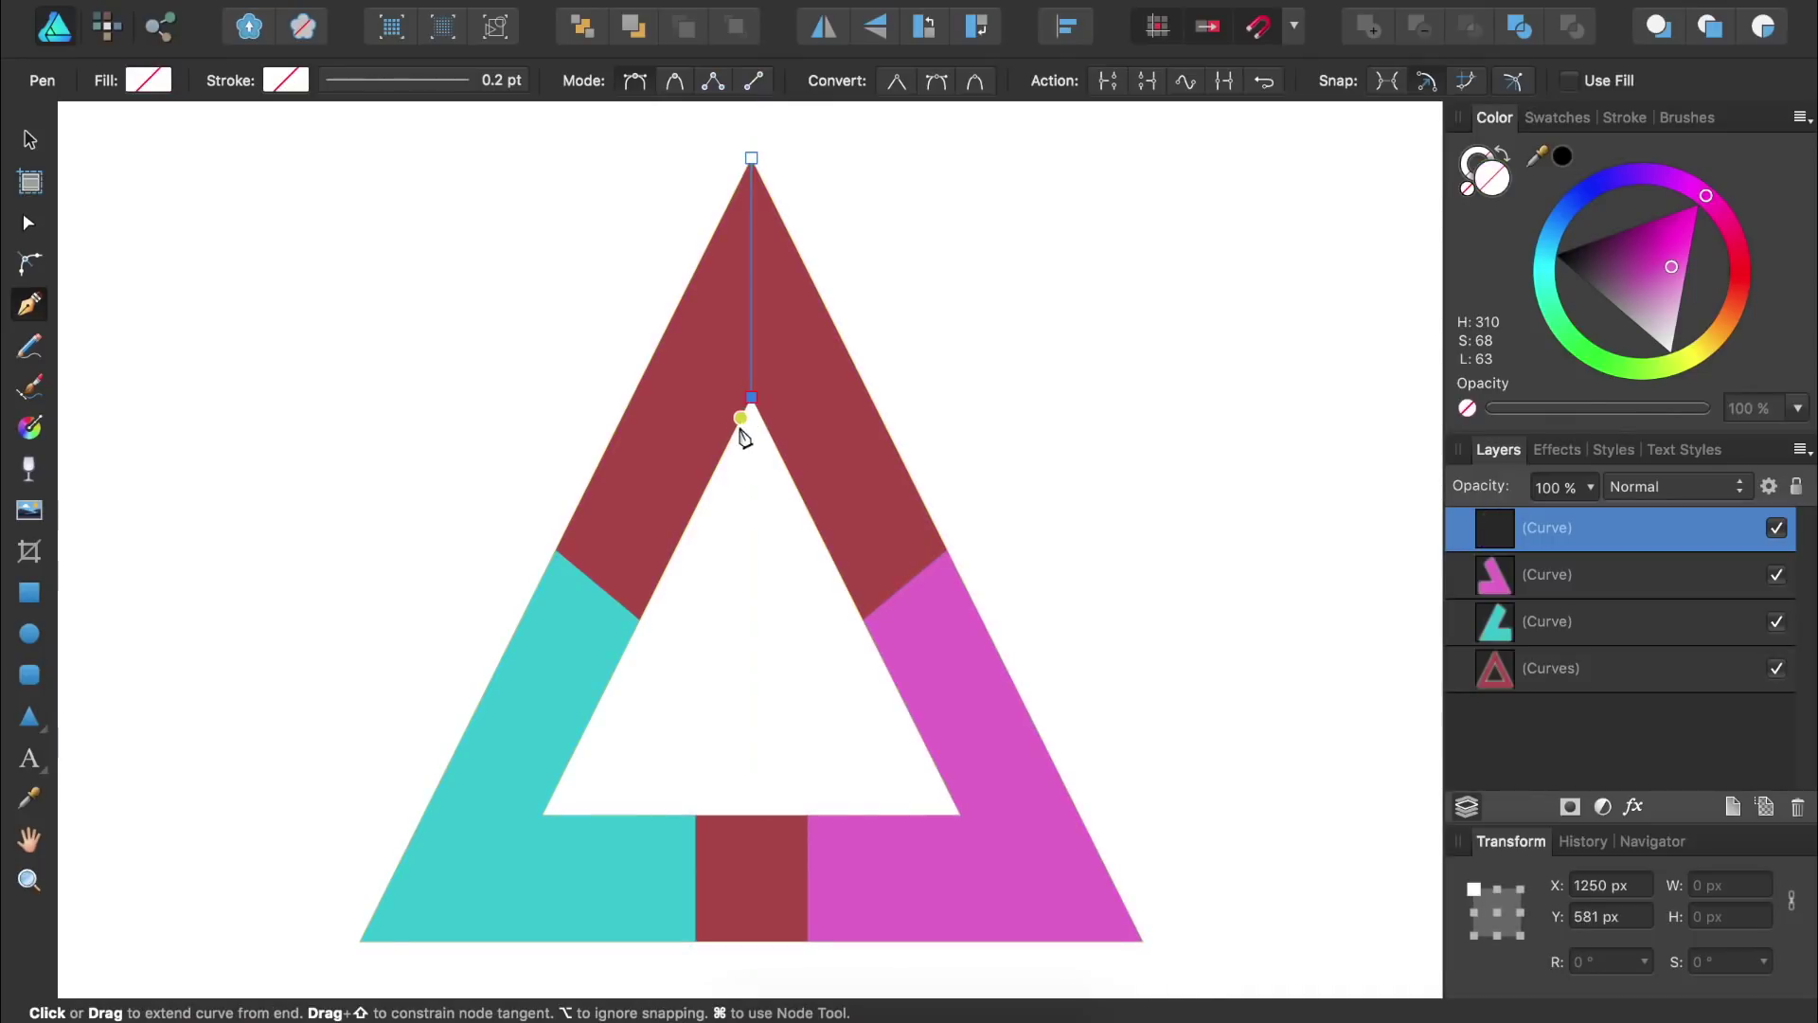
click(640, 621)
click(556, 551)
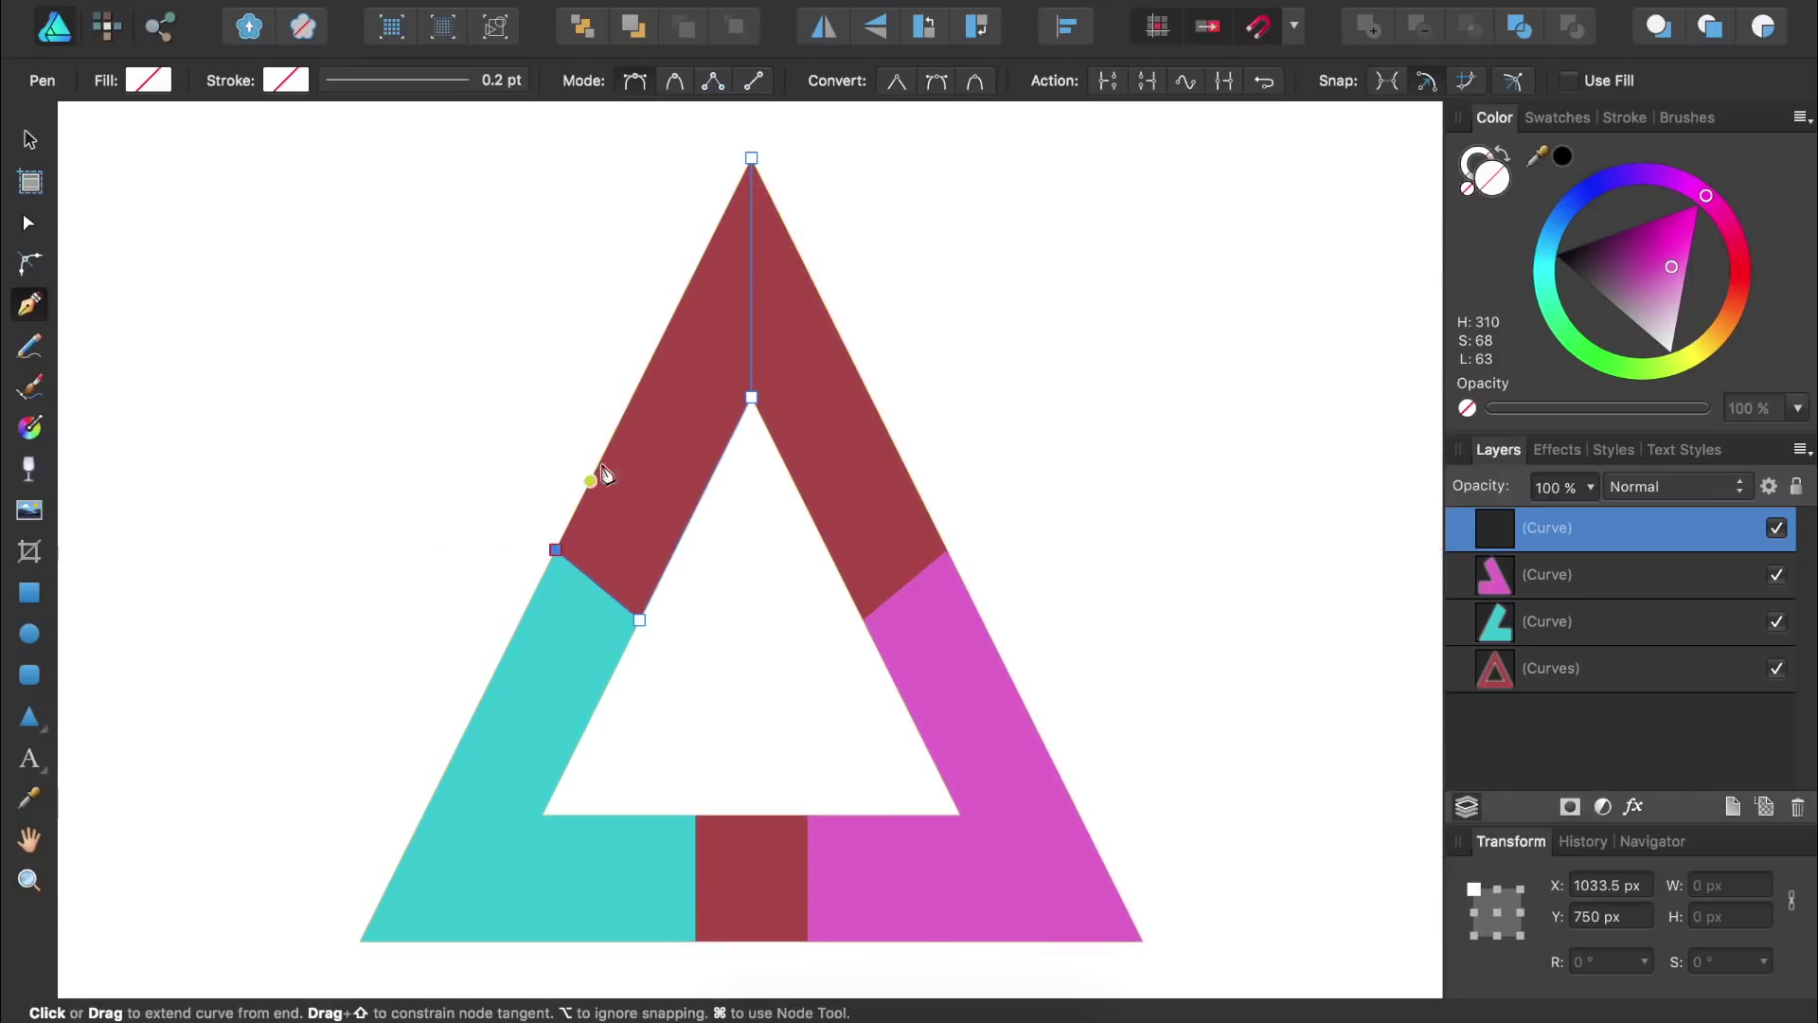
click(749, 162)
click(1731, 314)
click(1679, 288)
drag(1679, 287, 1676, 302)
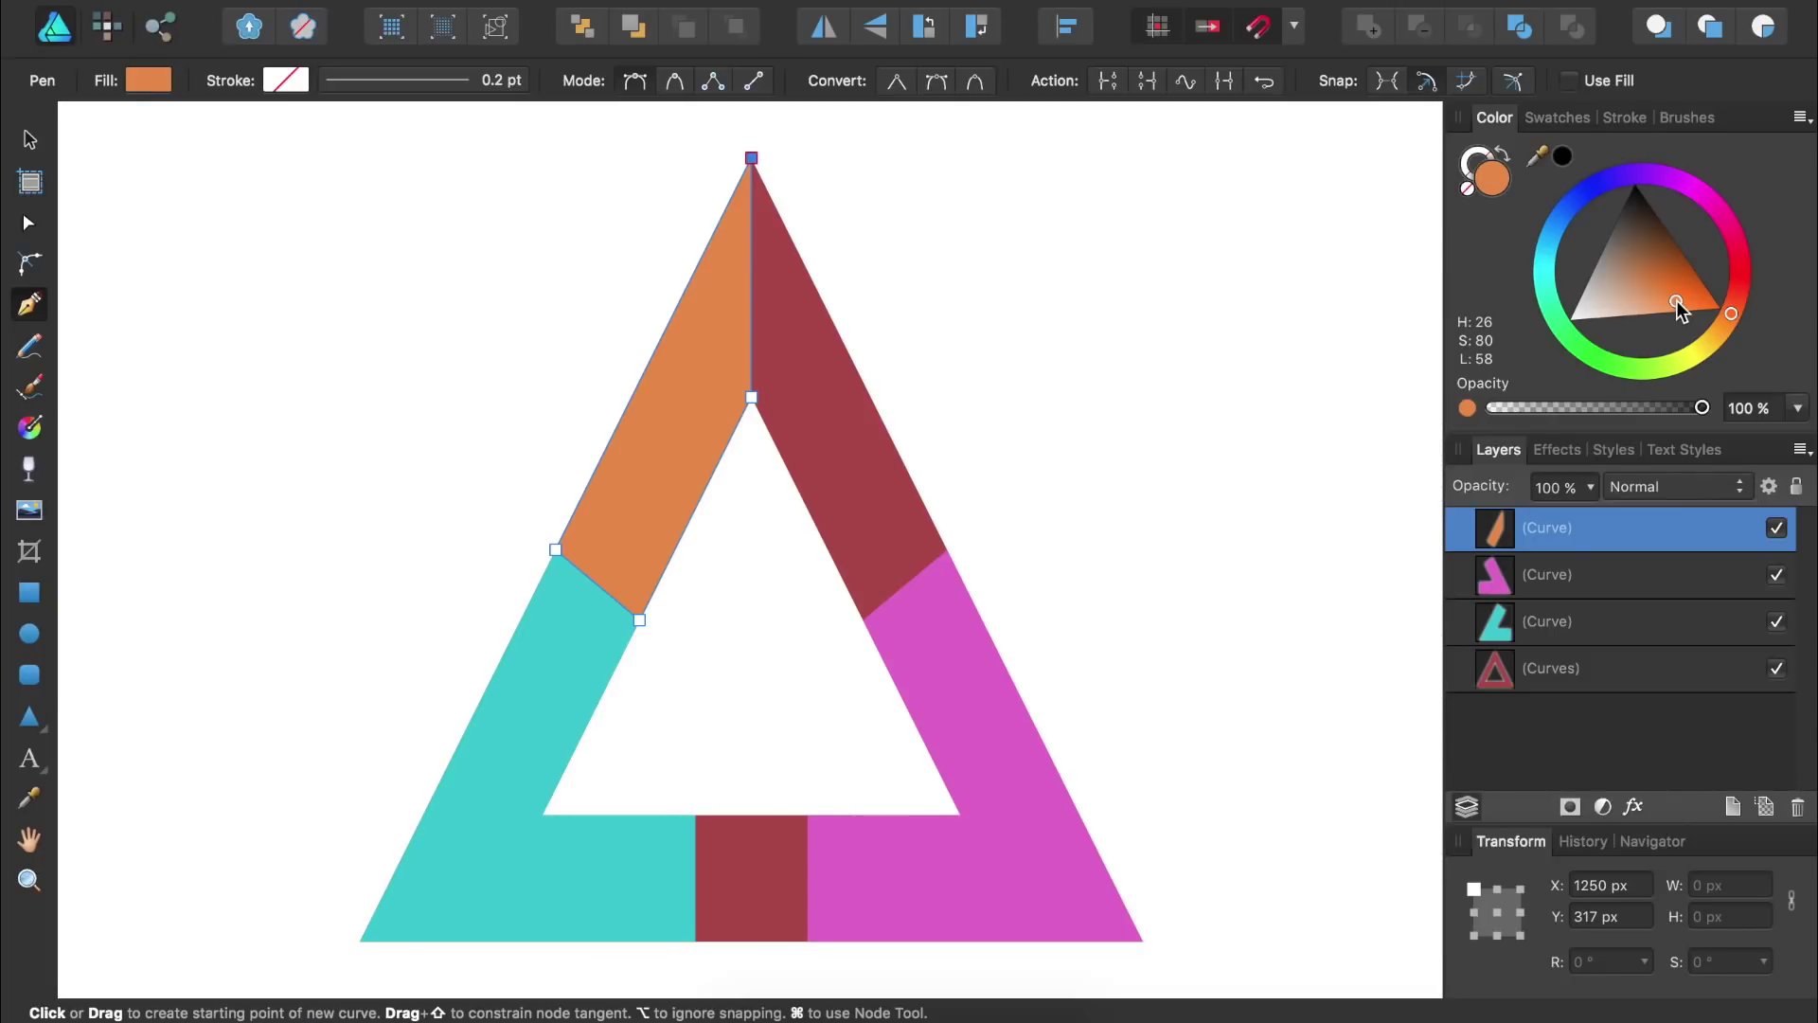
- Duplicate the orange piece and flip the copy horizontally
key(super)
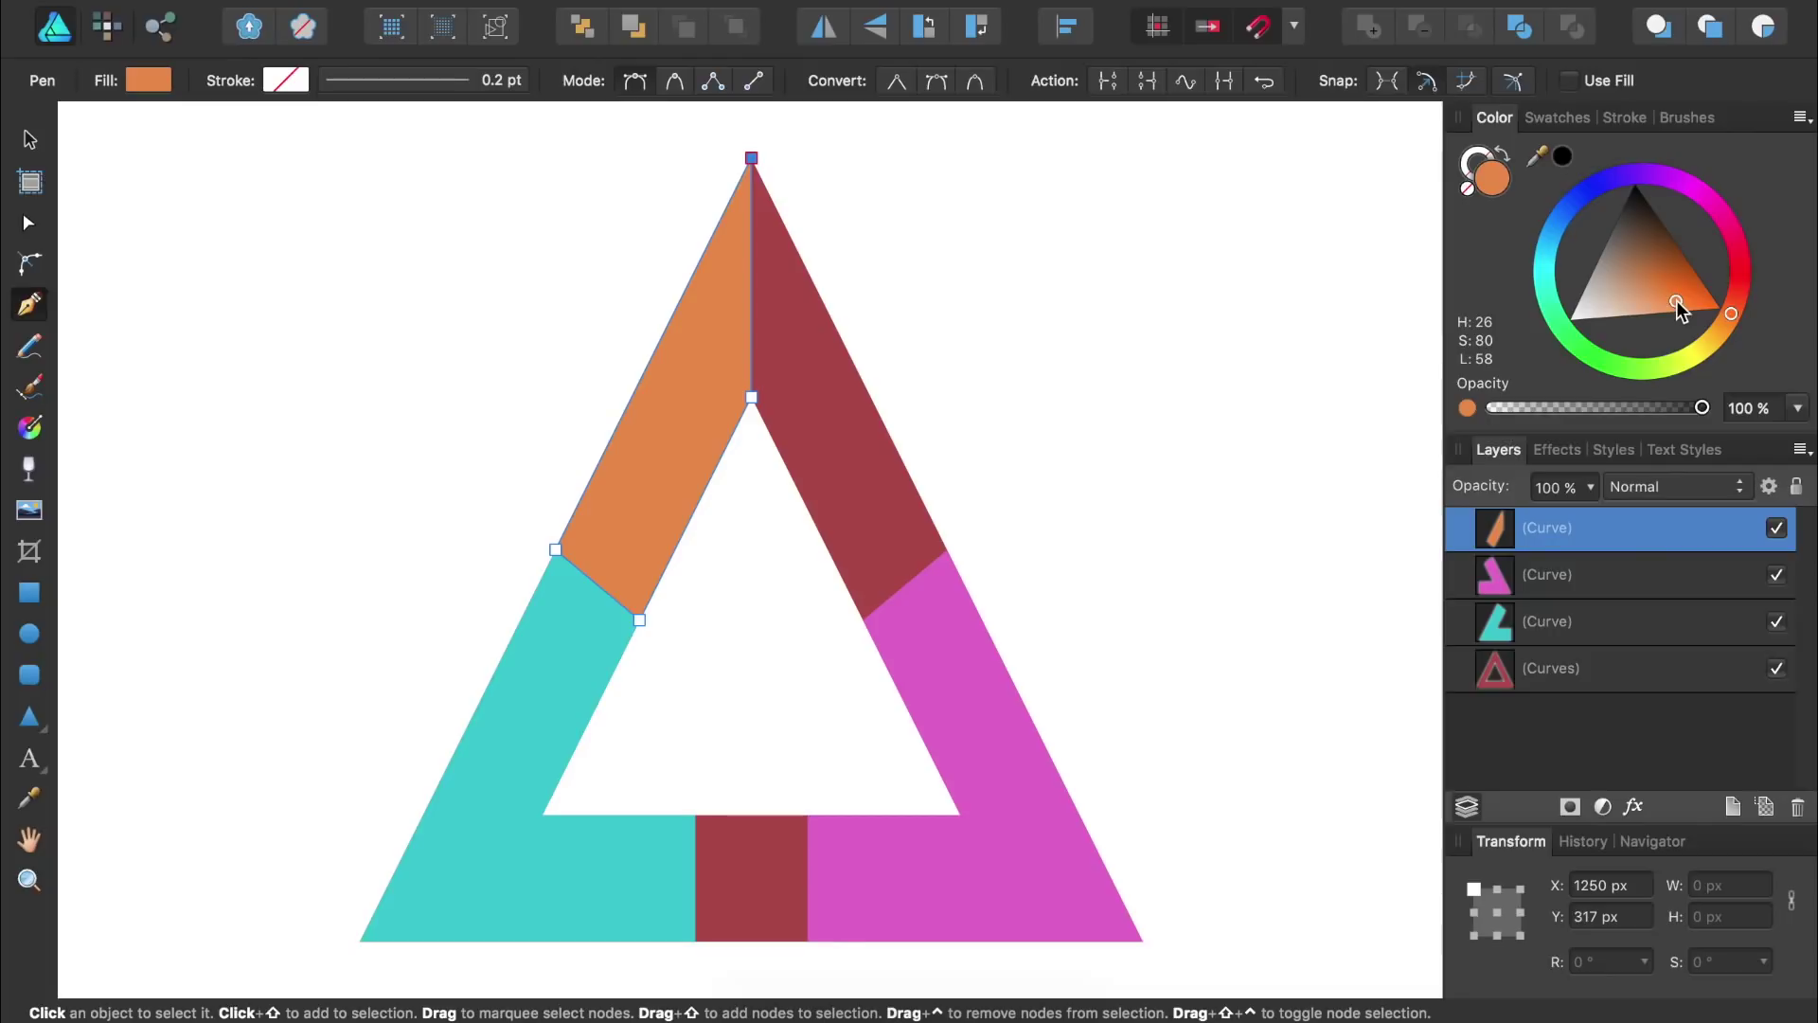
key(super+j)
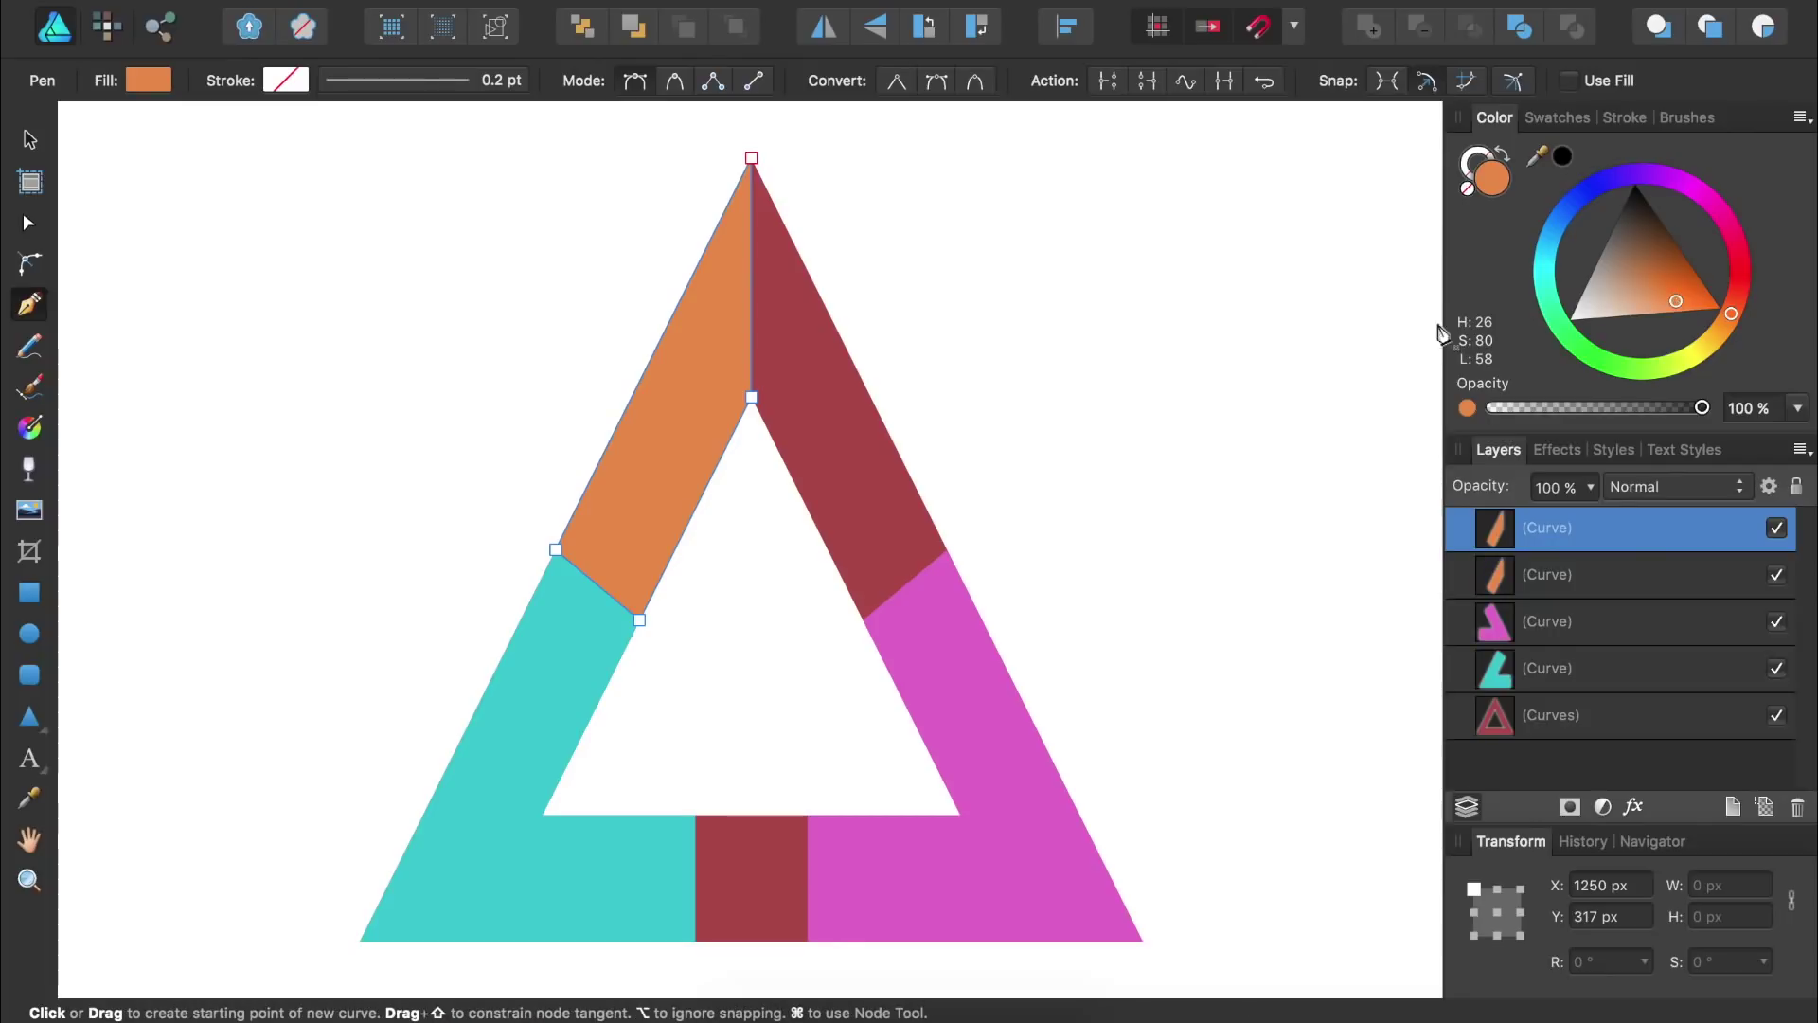
right_click(719, 265)
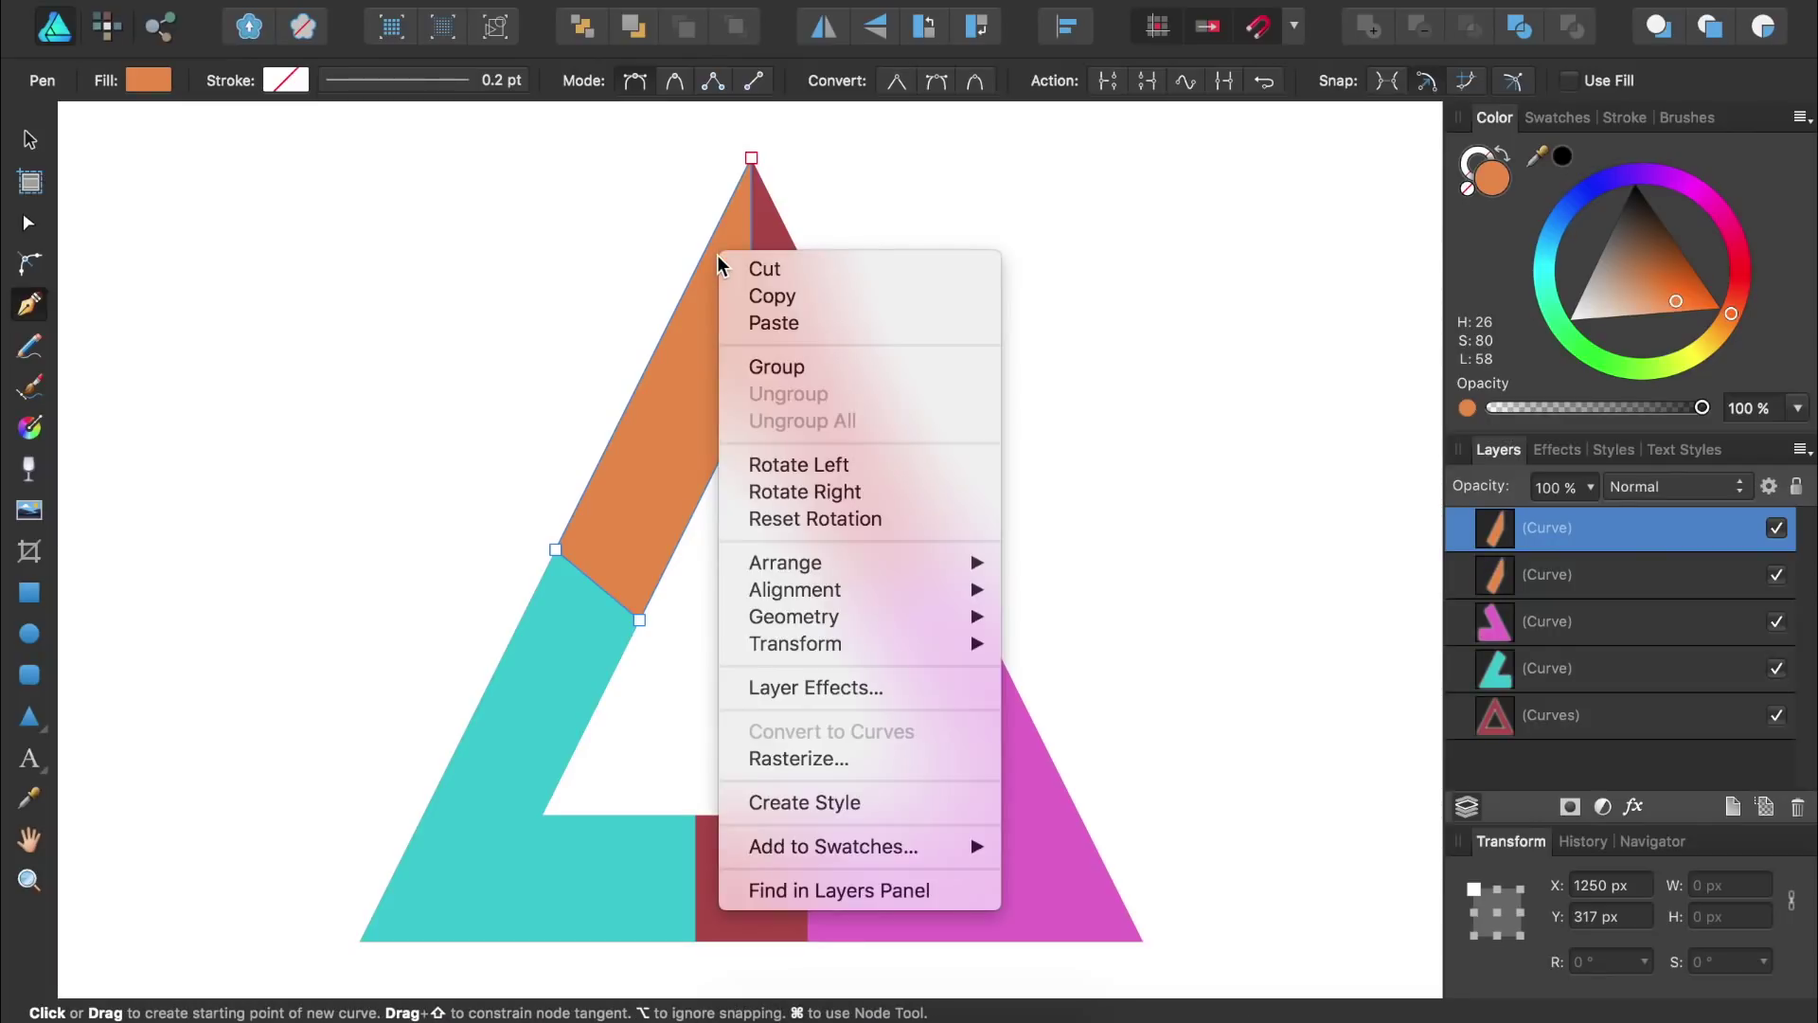
mouse_move(835, 649)
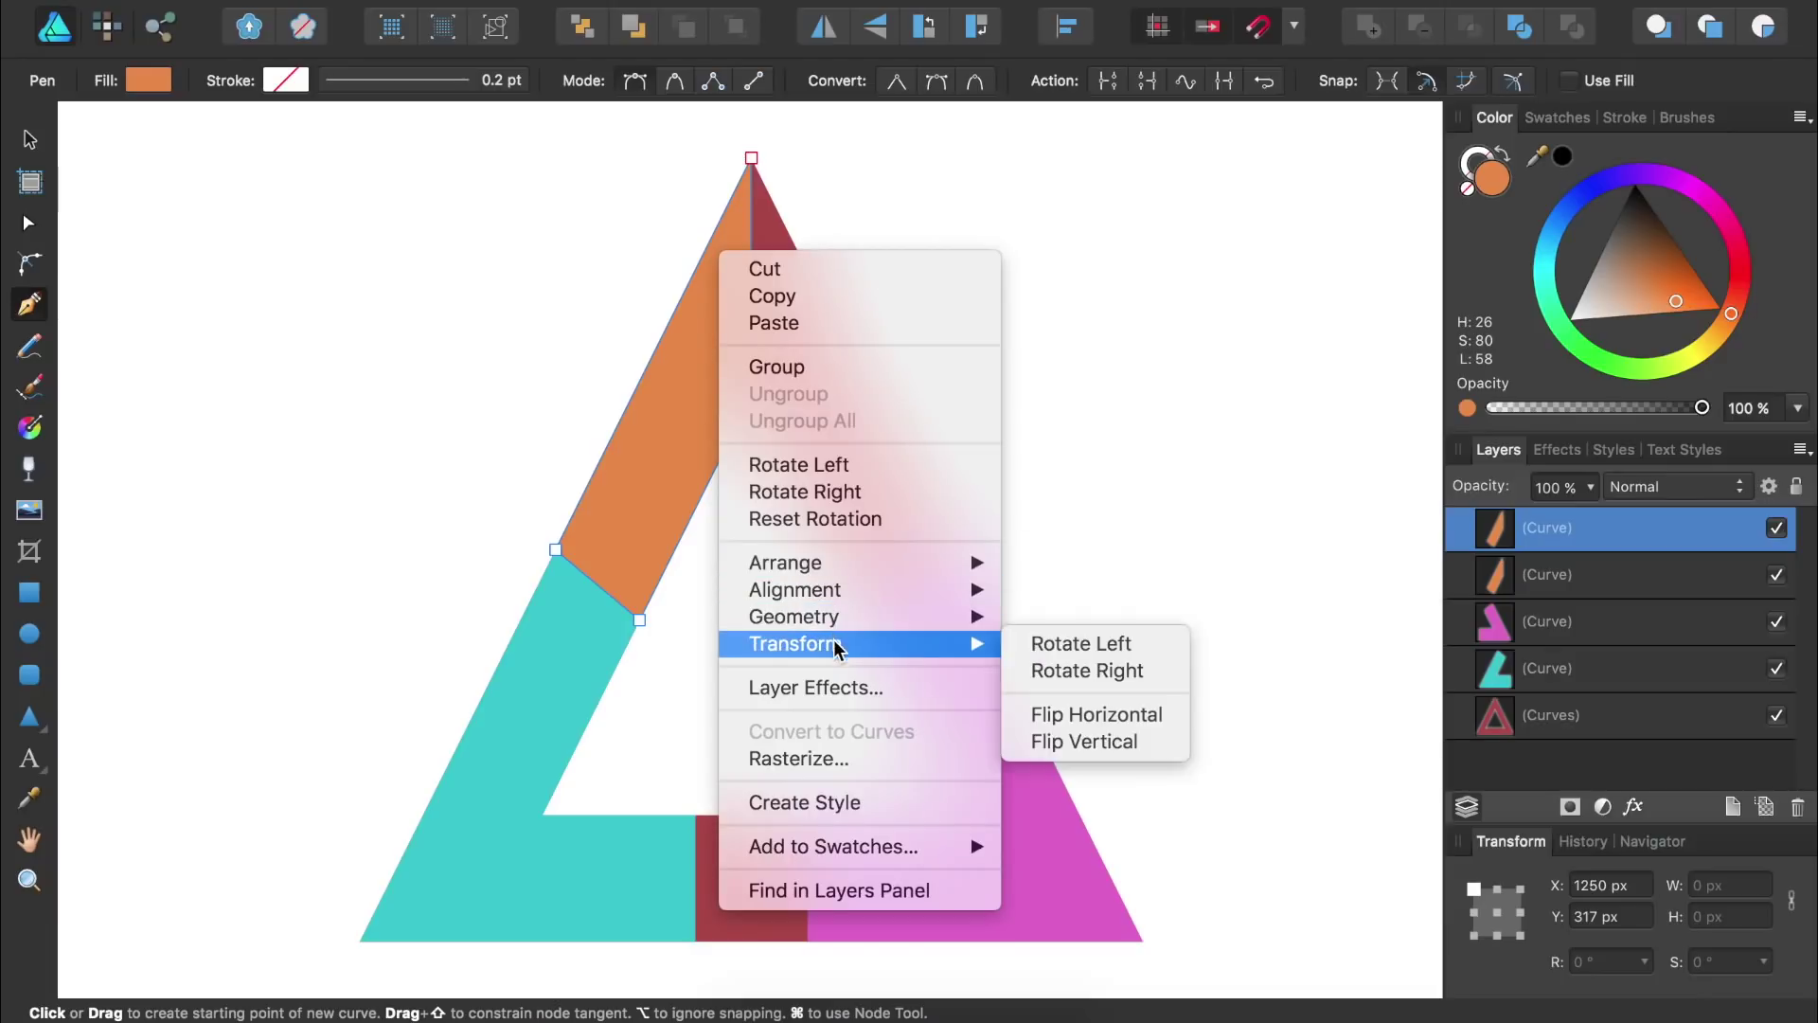
click(1055, 718)
- Move the mirrored copy onto the frame's upper-right side and fill it dark green
key(v)
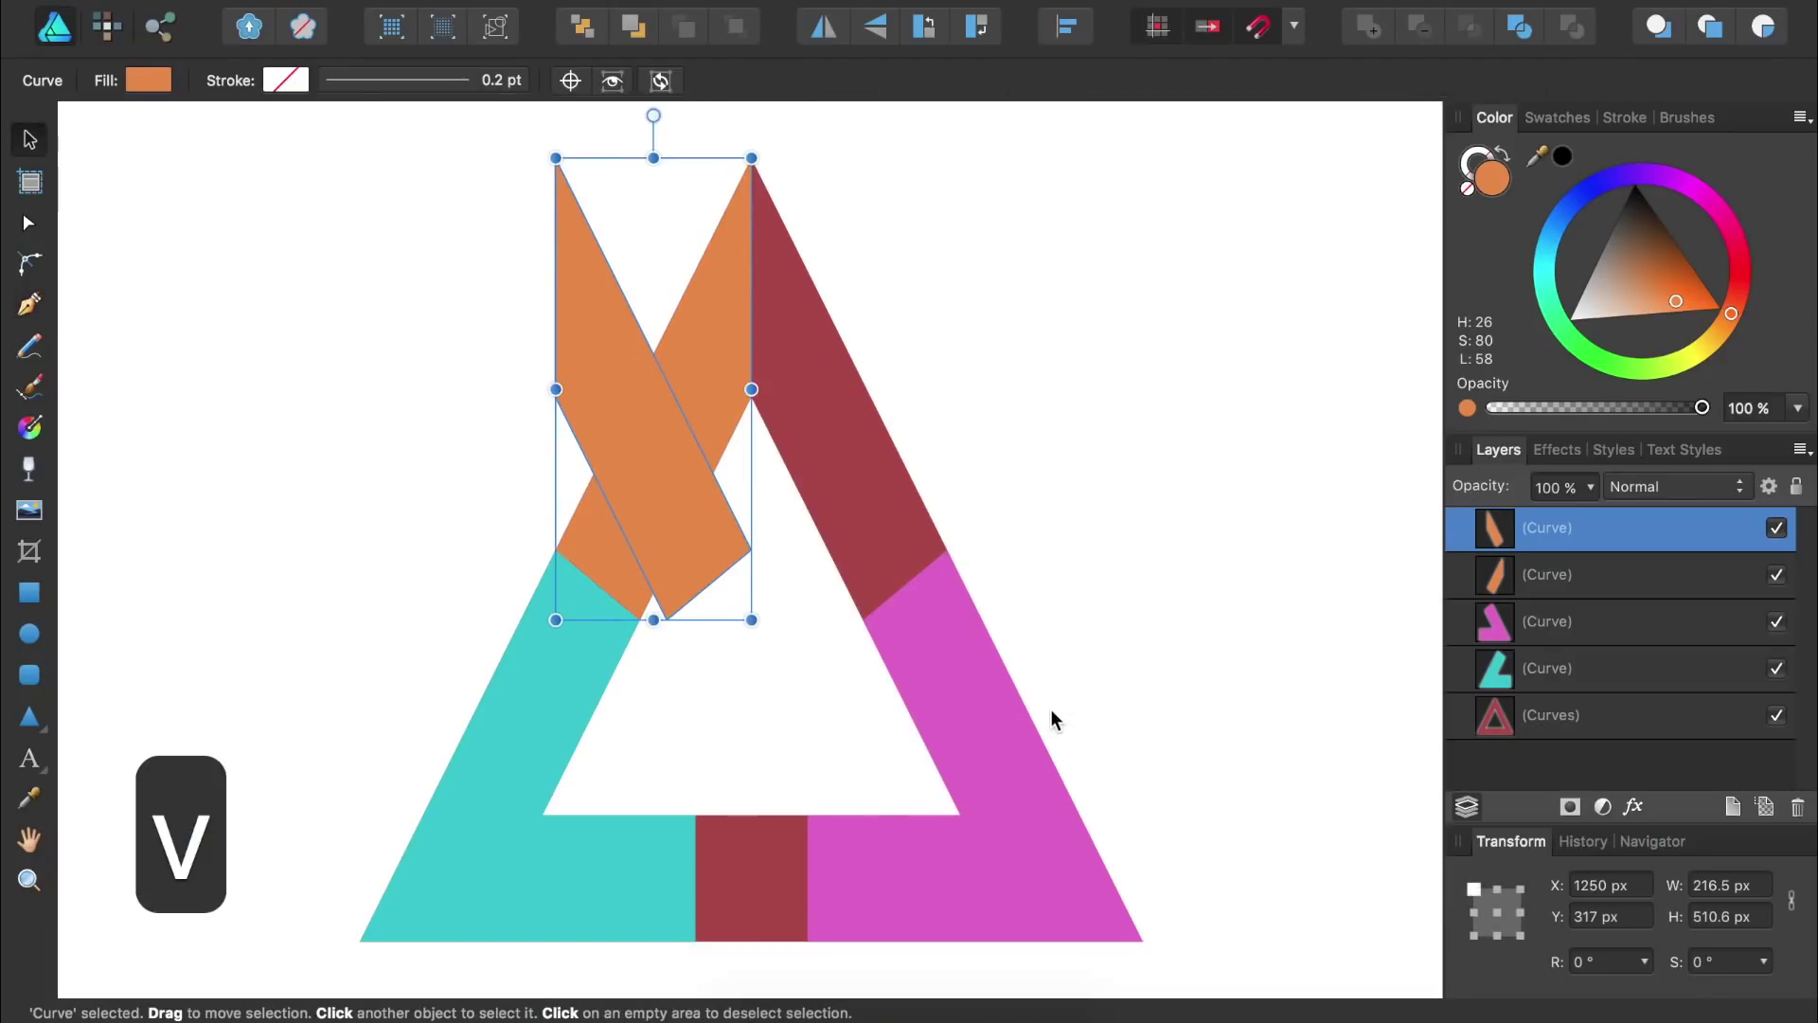
drag(636, 439, 831, 437)
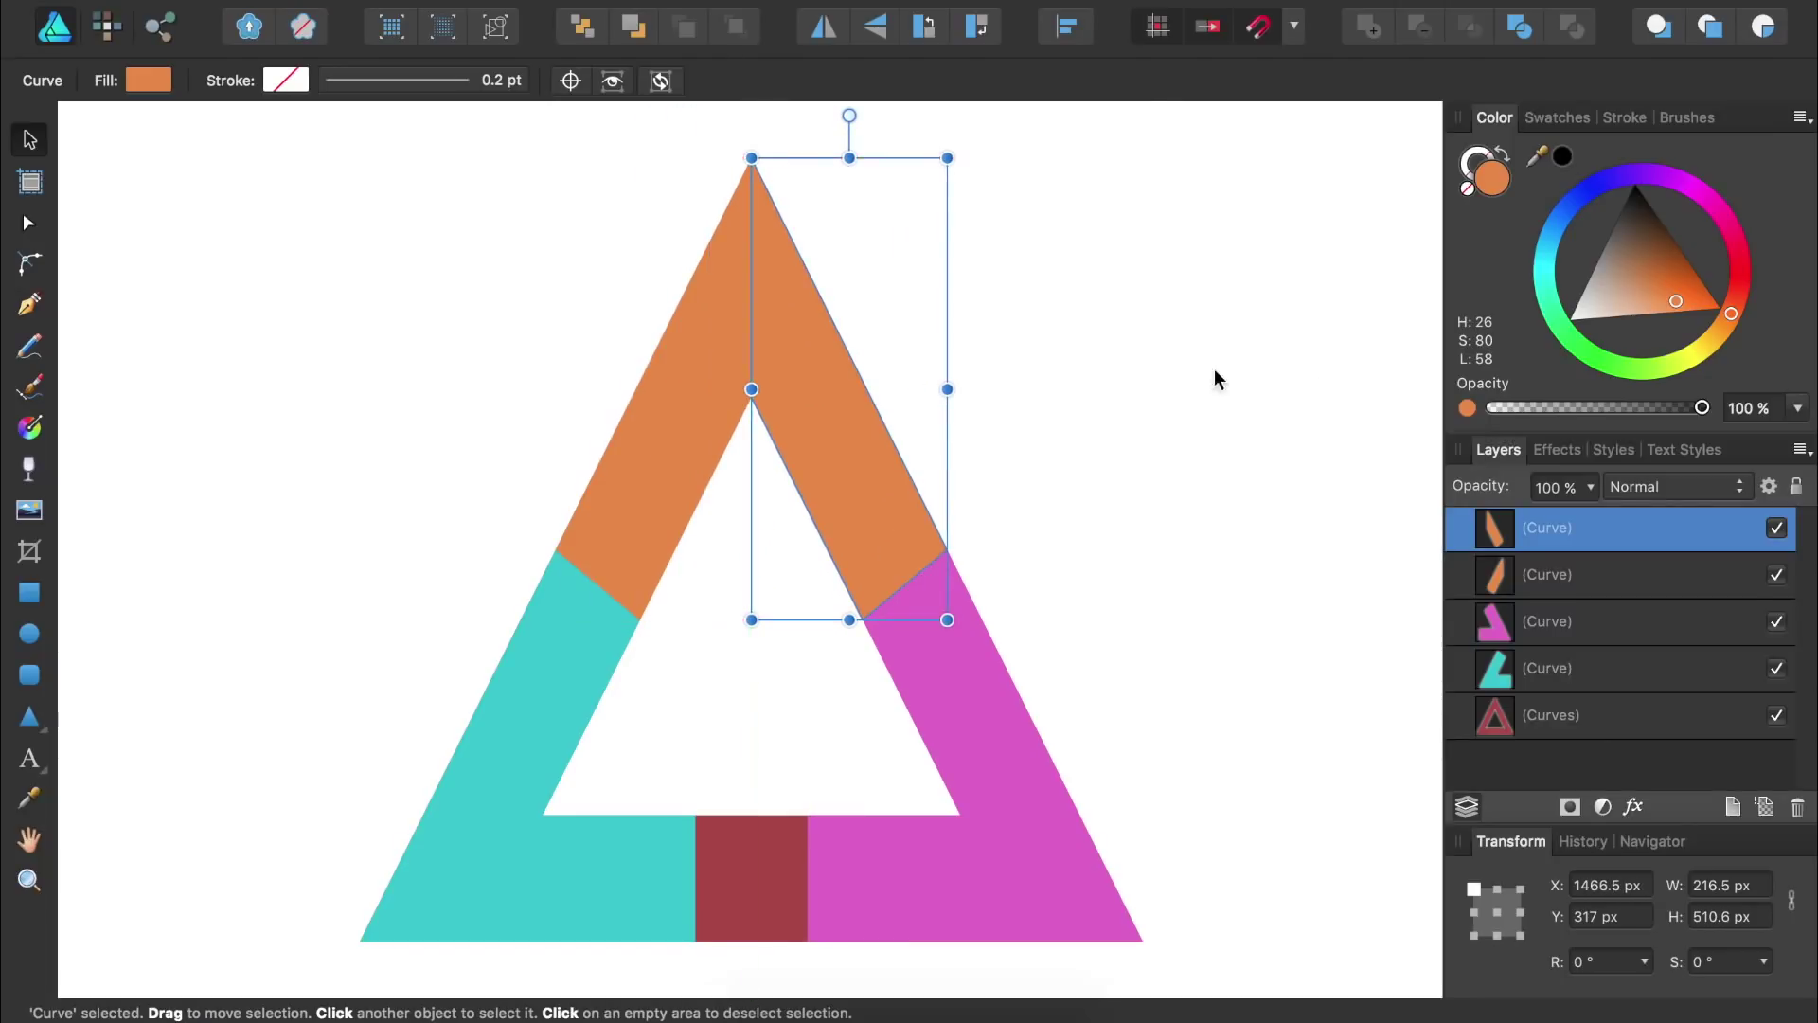
click(1584, 360)
drag(1621, 312, 1641, 305)
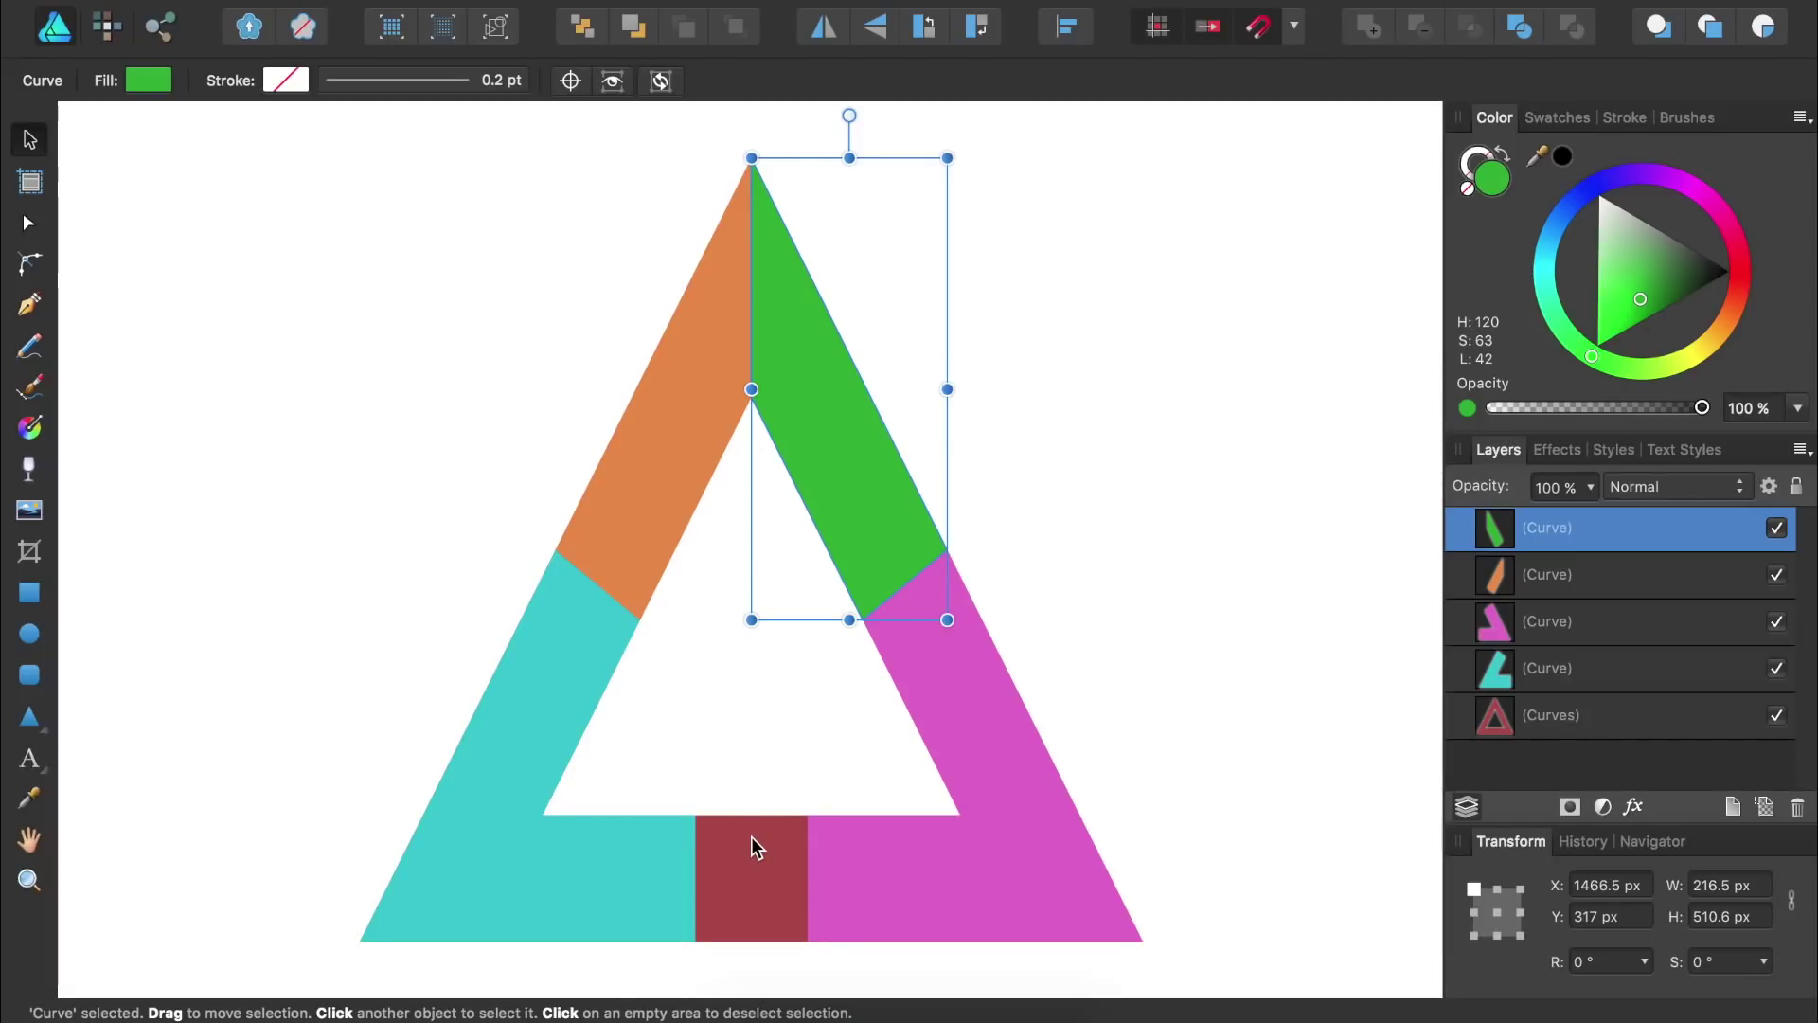
- Delete the original red triangle layer, leaving a gap at the bottom middle
click(1560, 731)
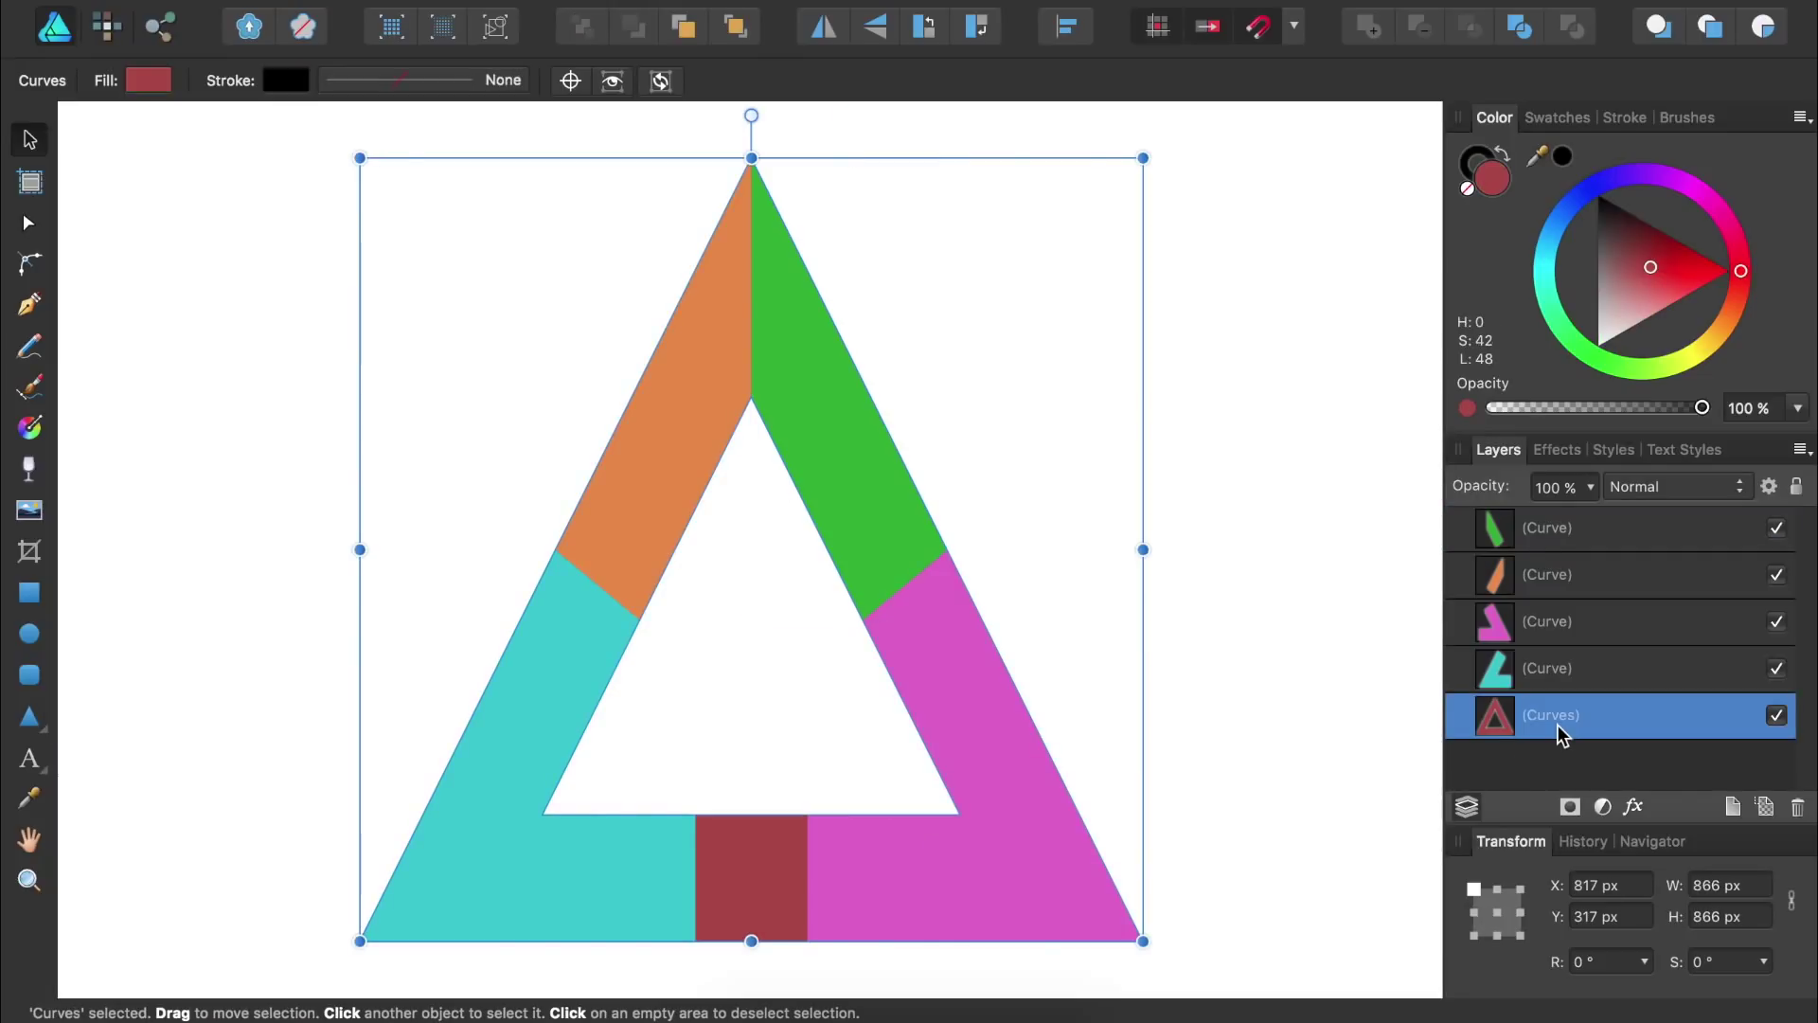
key(BackSpace)
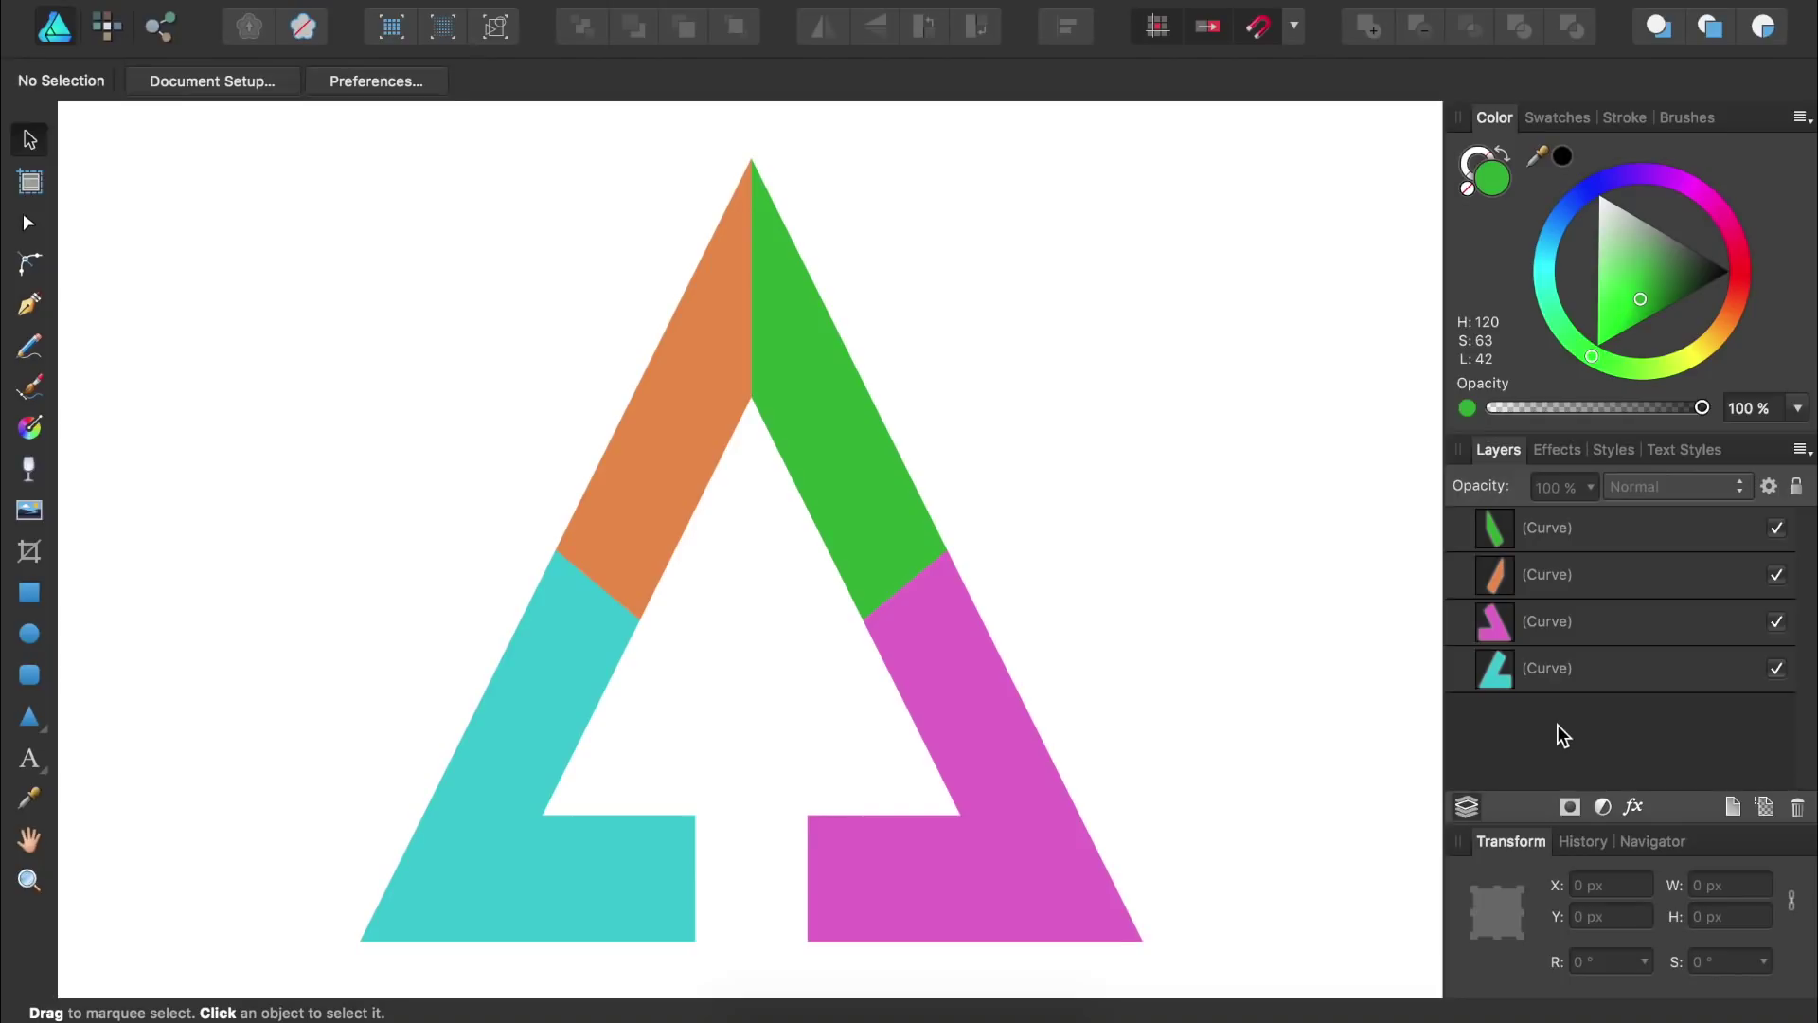
- Group the teal, magenta, orange and green Curve layers into one 866 × 866 px logo
click(1537, 673)
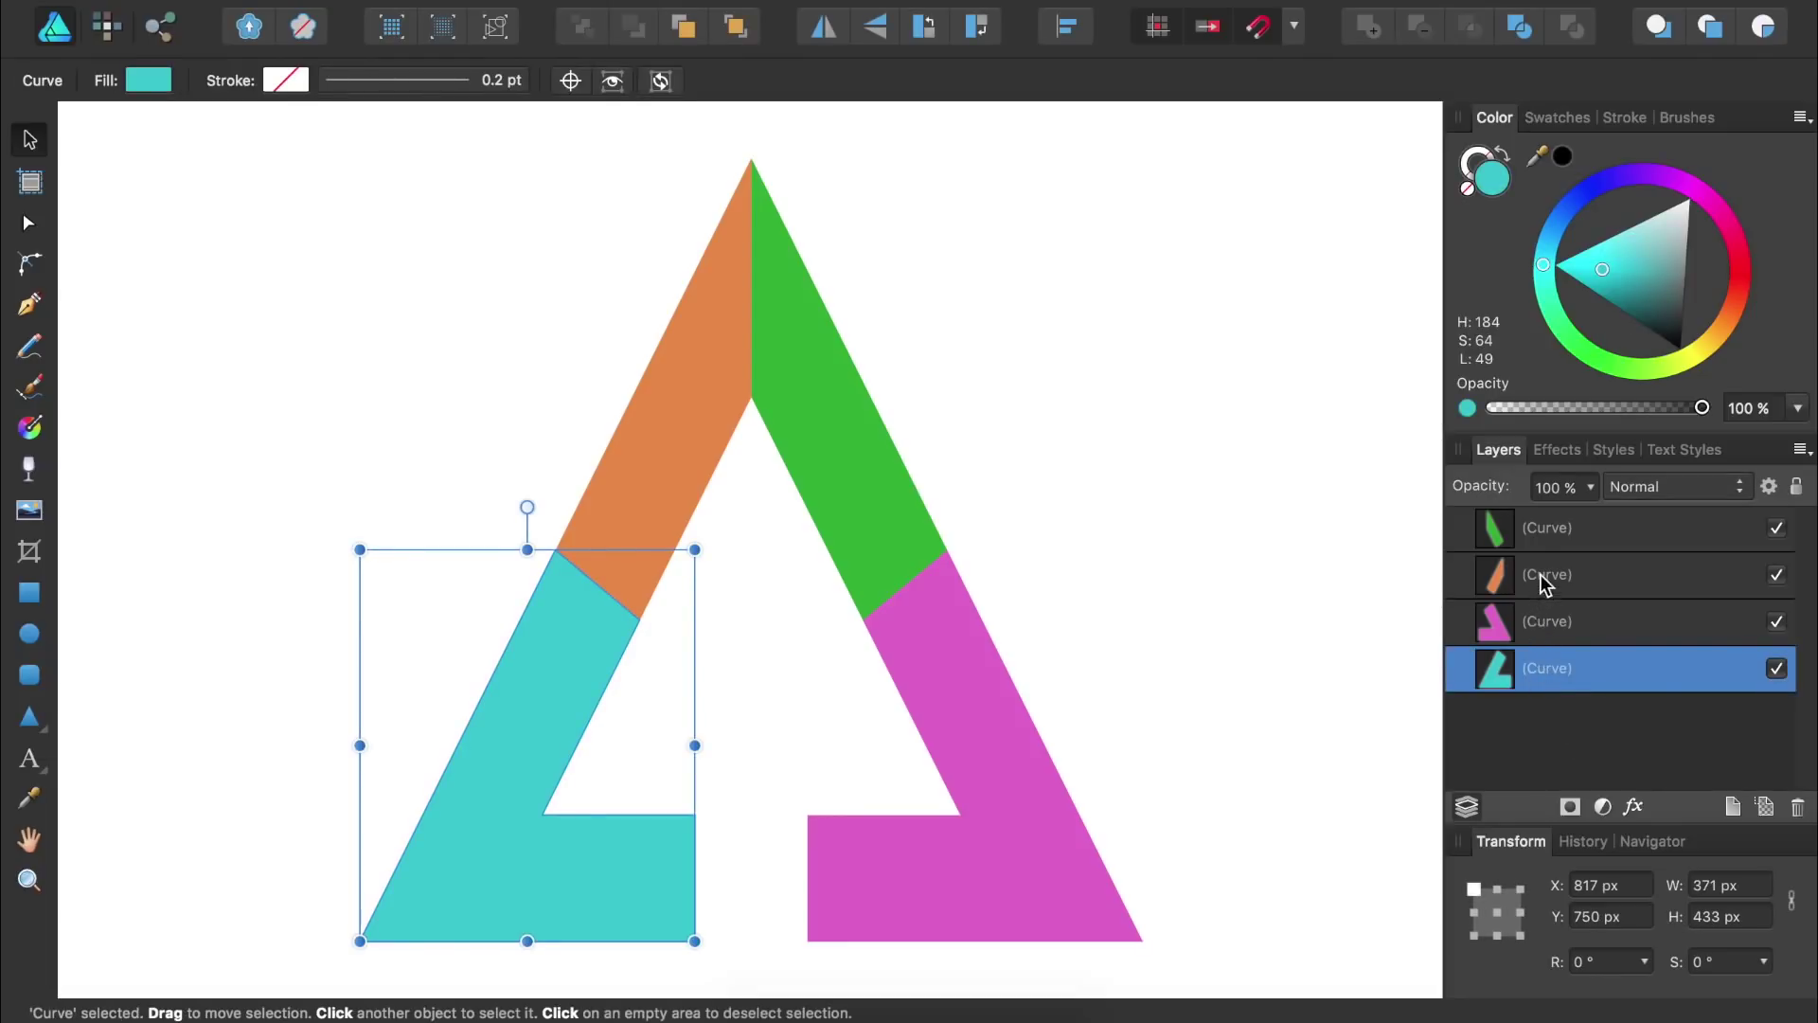
shift+click(1541, 530)
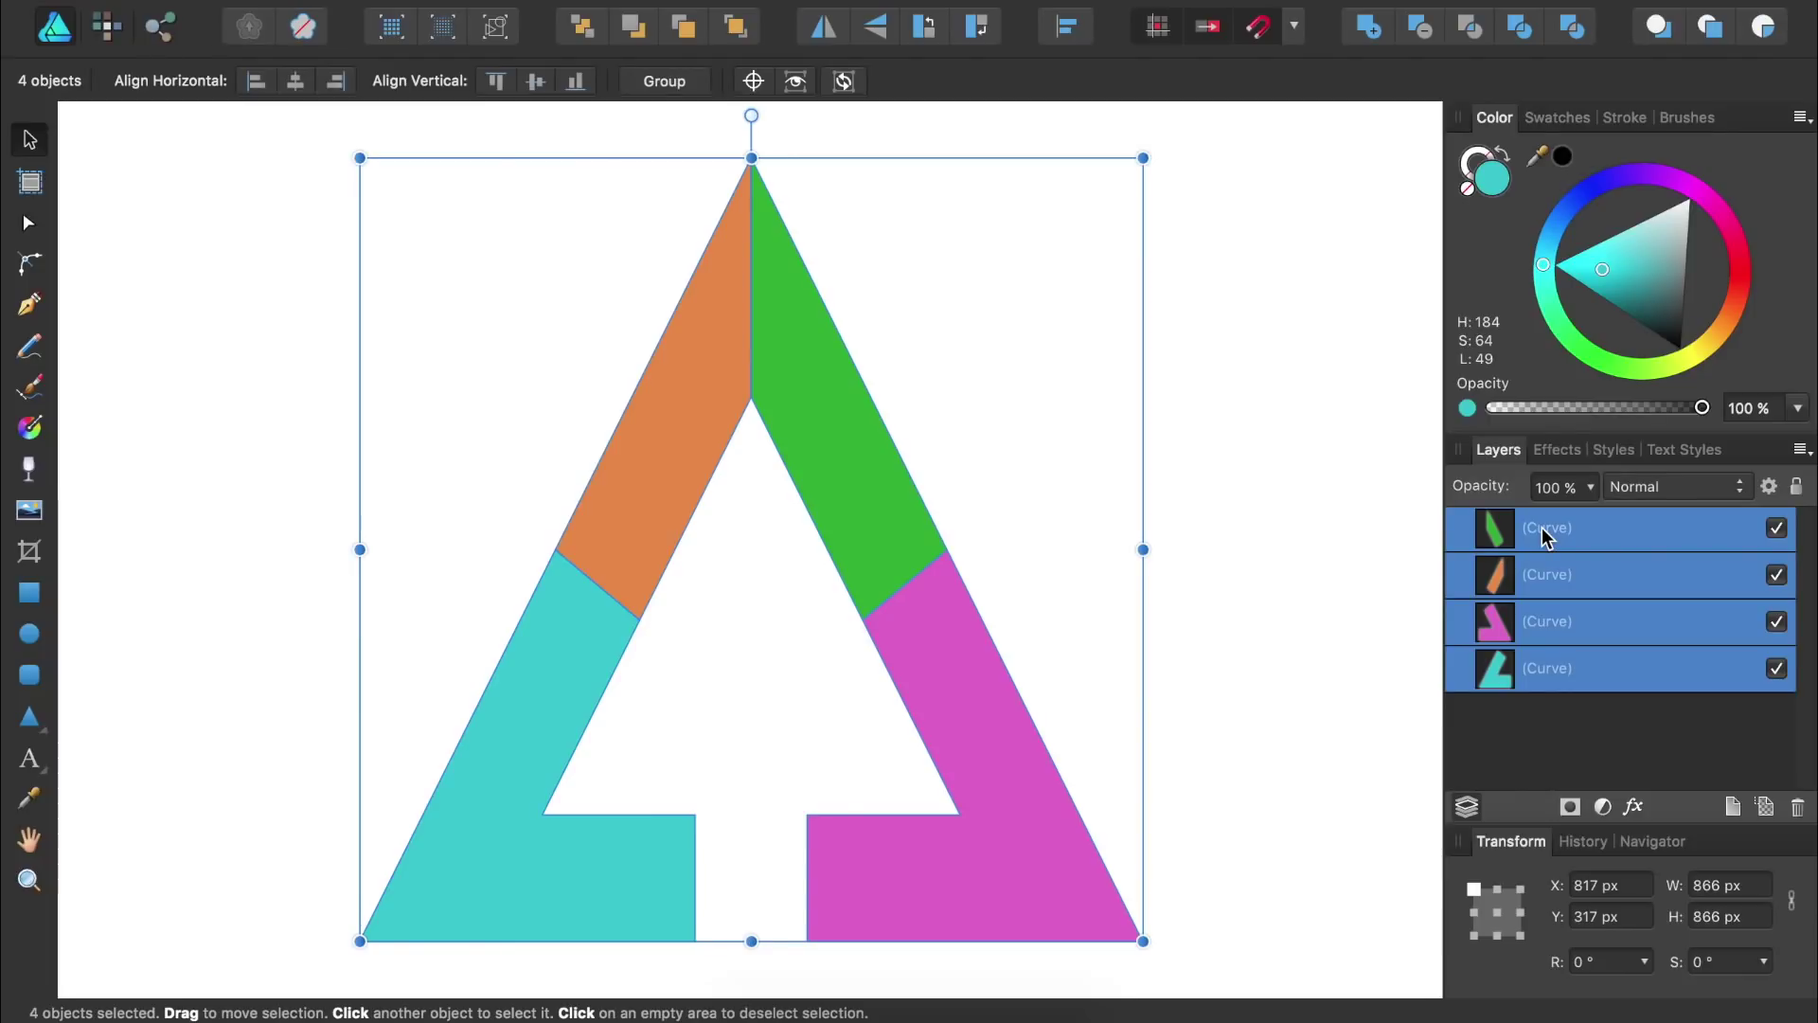
key(super+g)
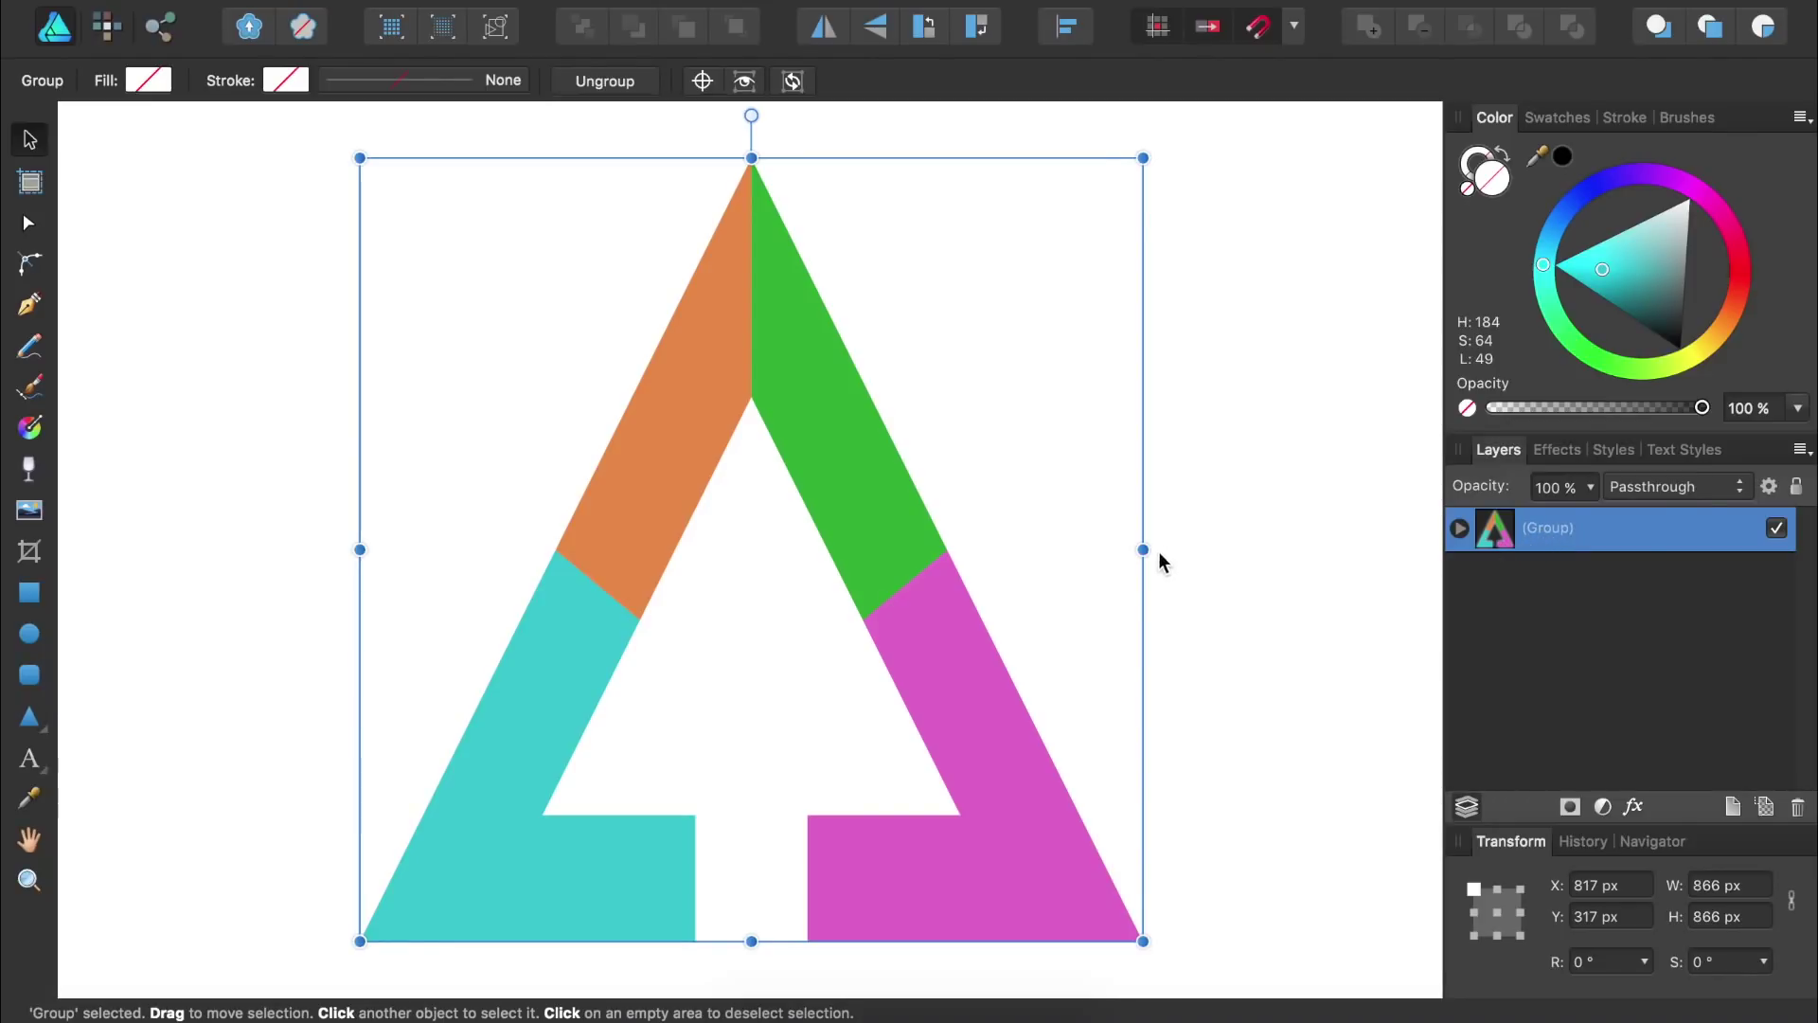
- Widen the logo group and rotate it to about 61° so the triangle points downward
drag(1143, 550, 1233, 553)
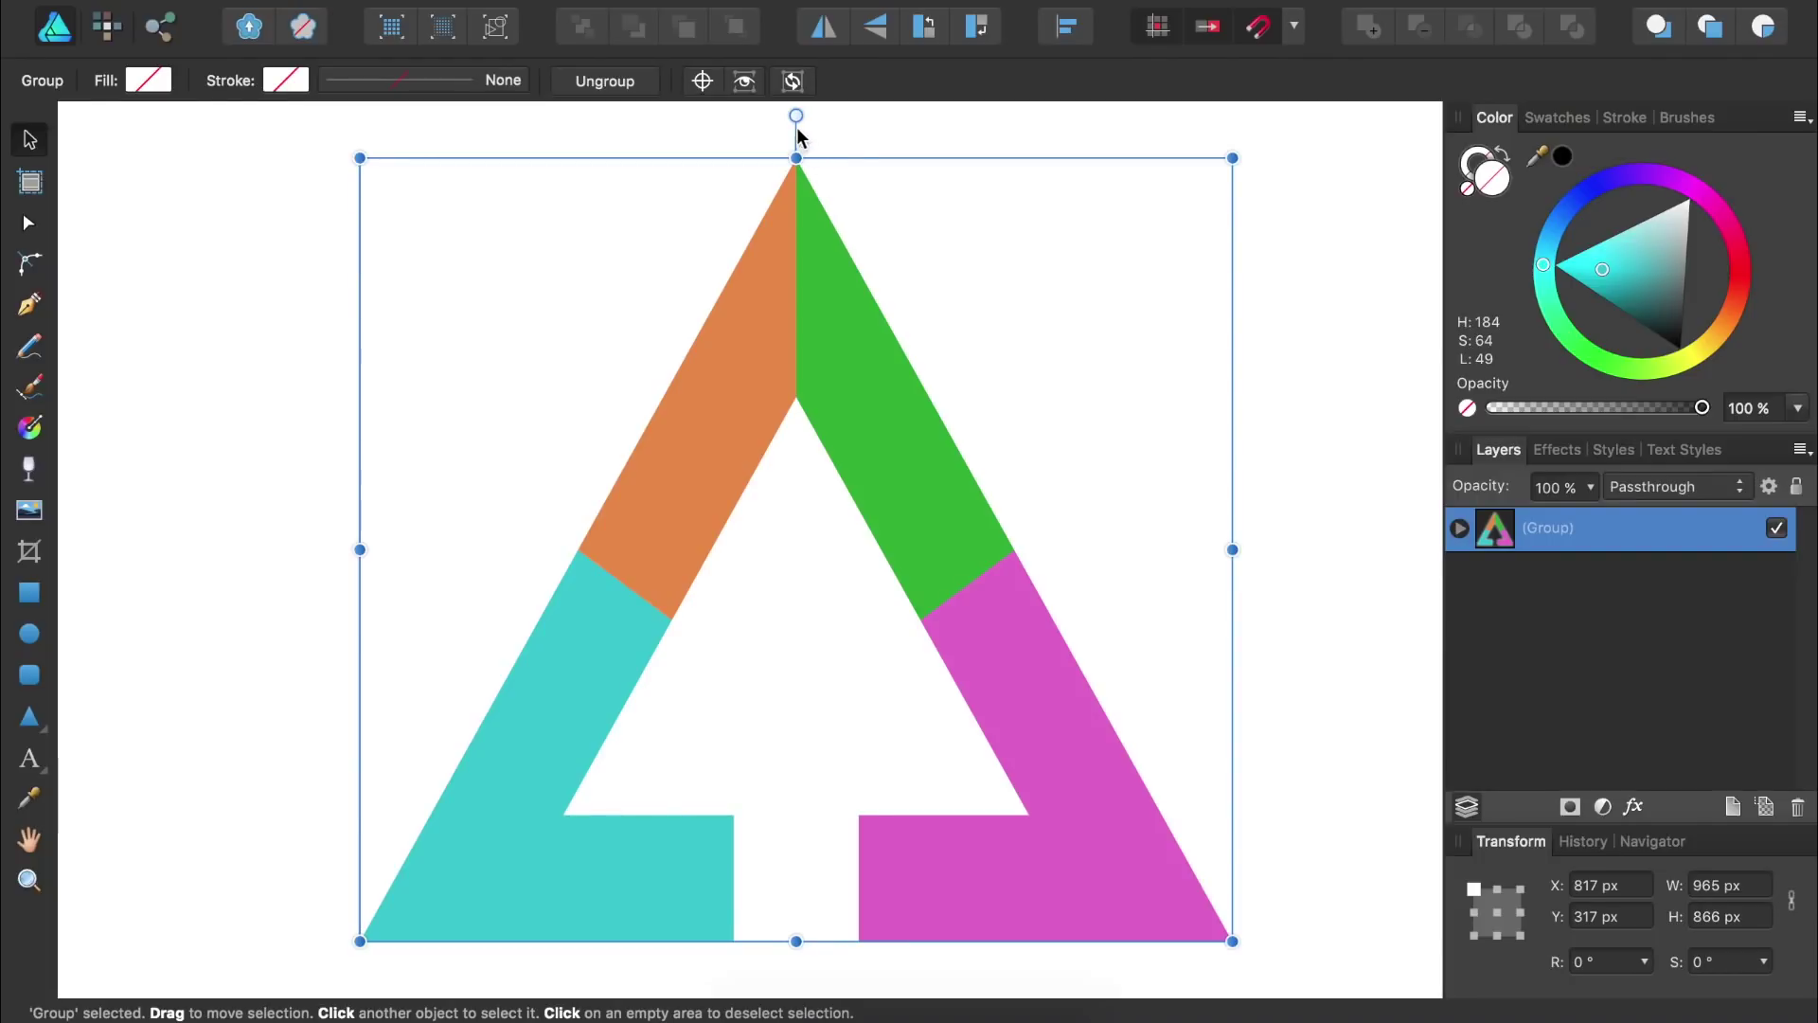
drag(792, 118, 438, 355)
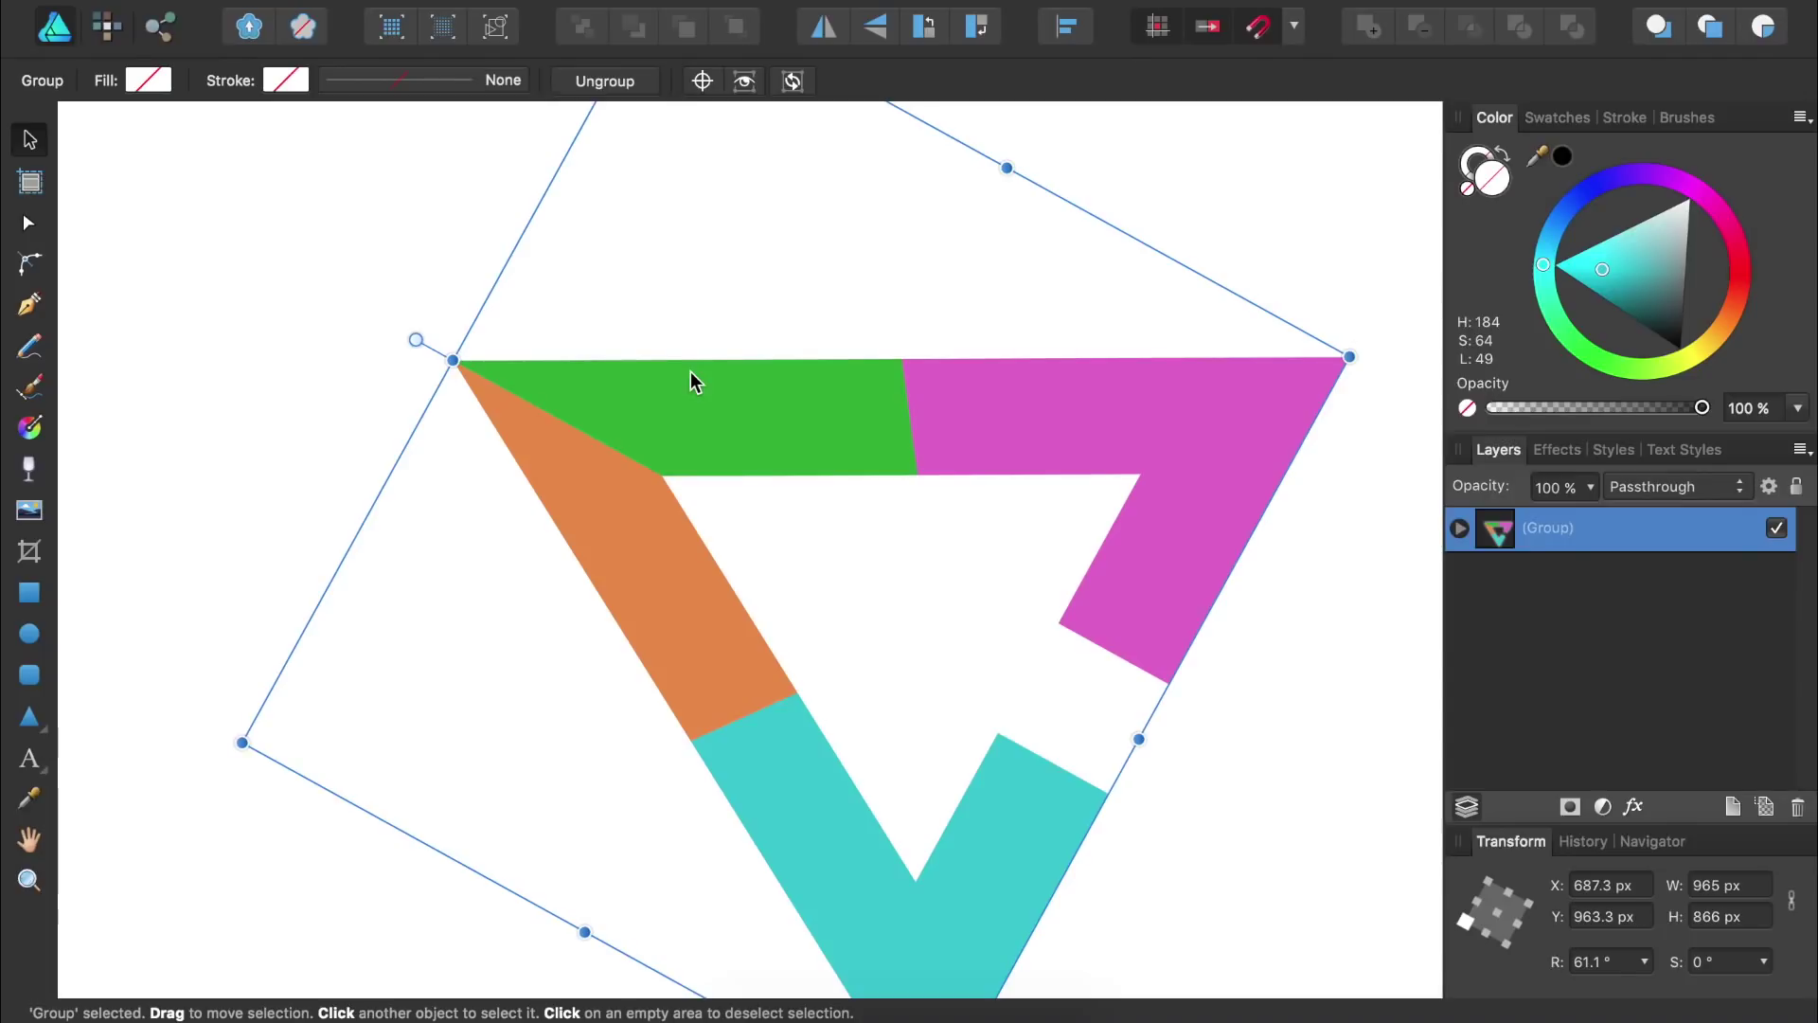
- Place a horizontal guide at the logo's top edge and adjust rotation to 60.9° so it sits level
key(super+r)
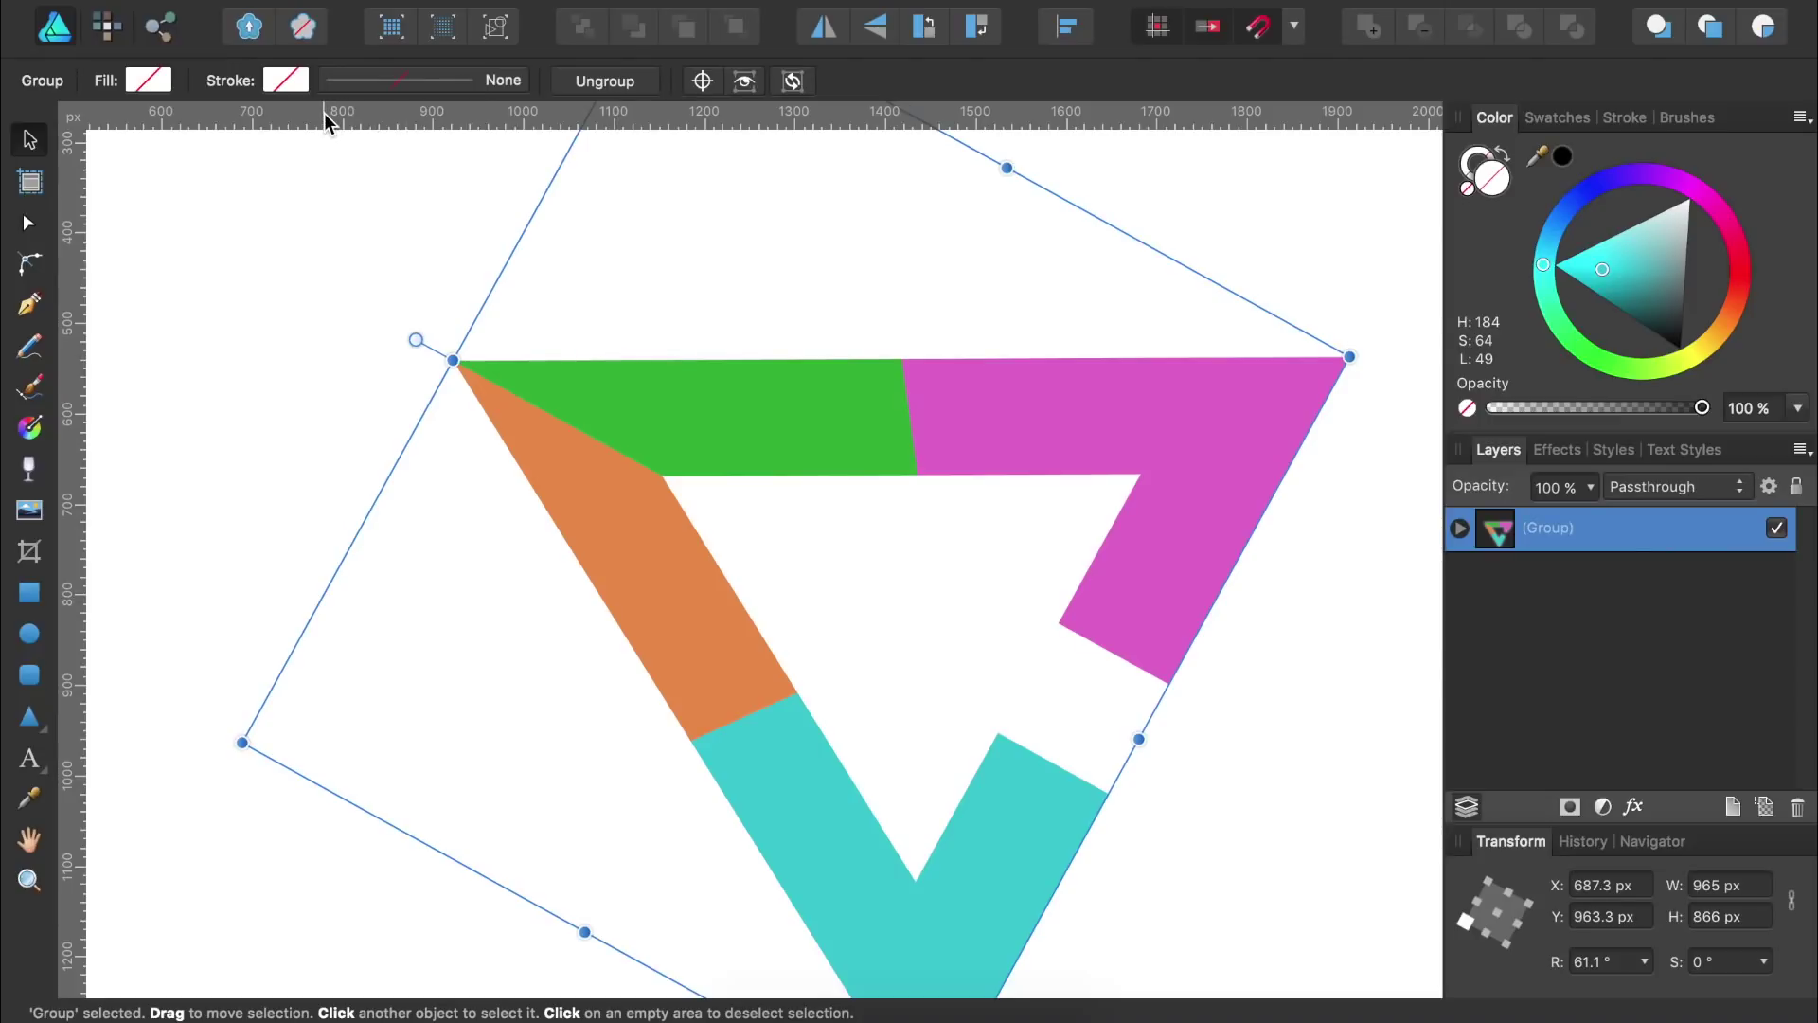
drag(324, 112, 321, 357)
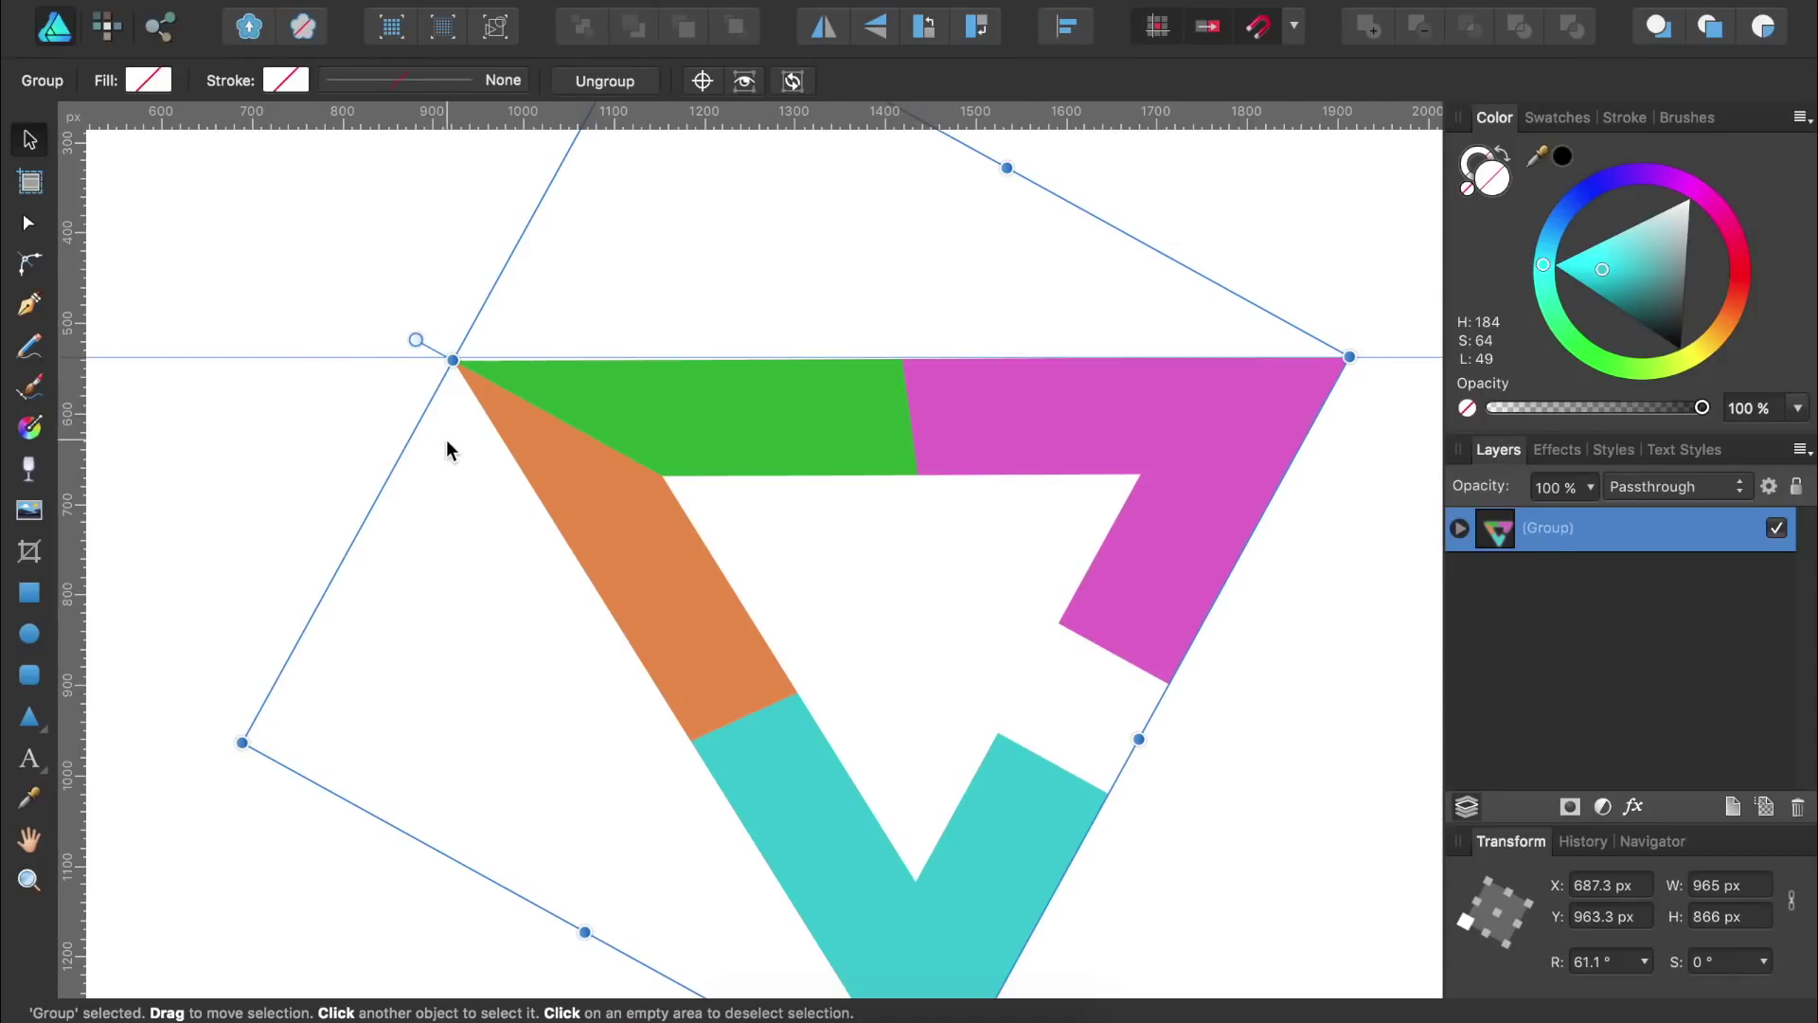
scroll(446, 439, up, 5)
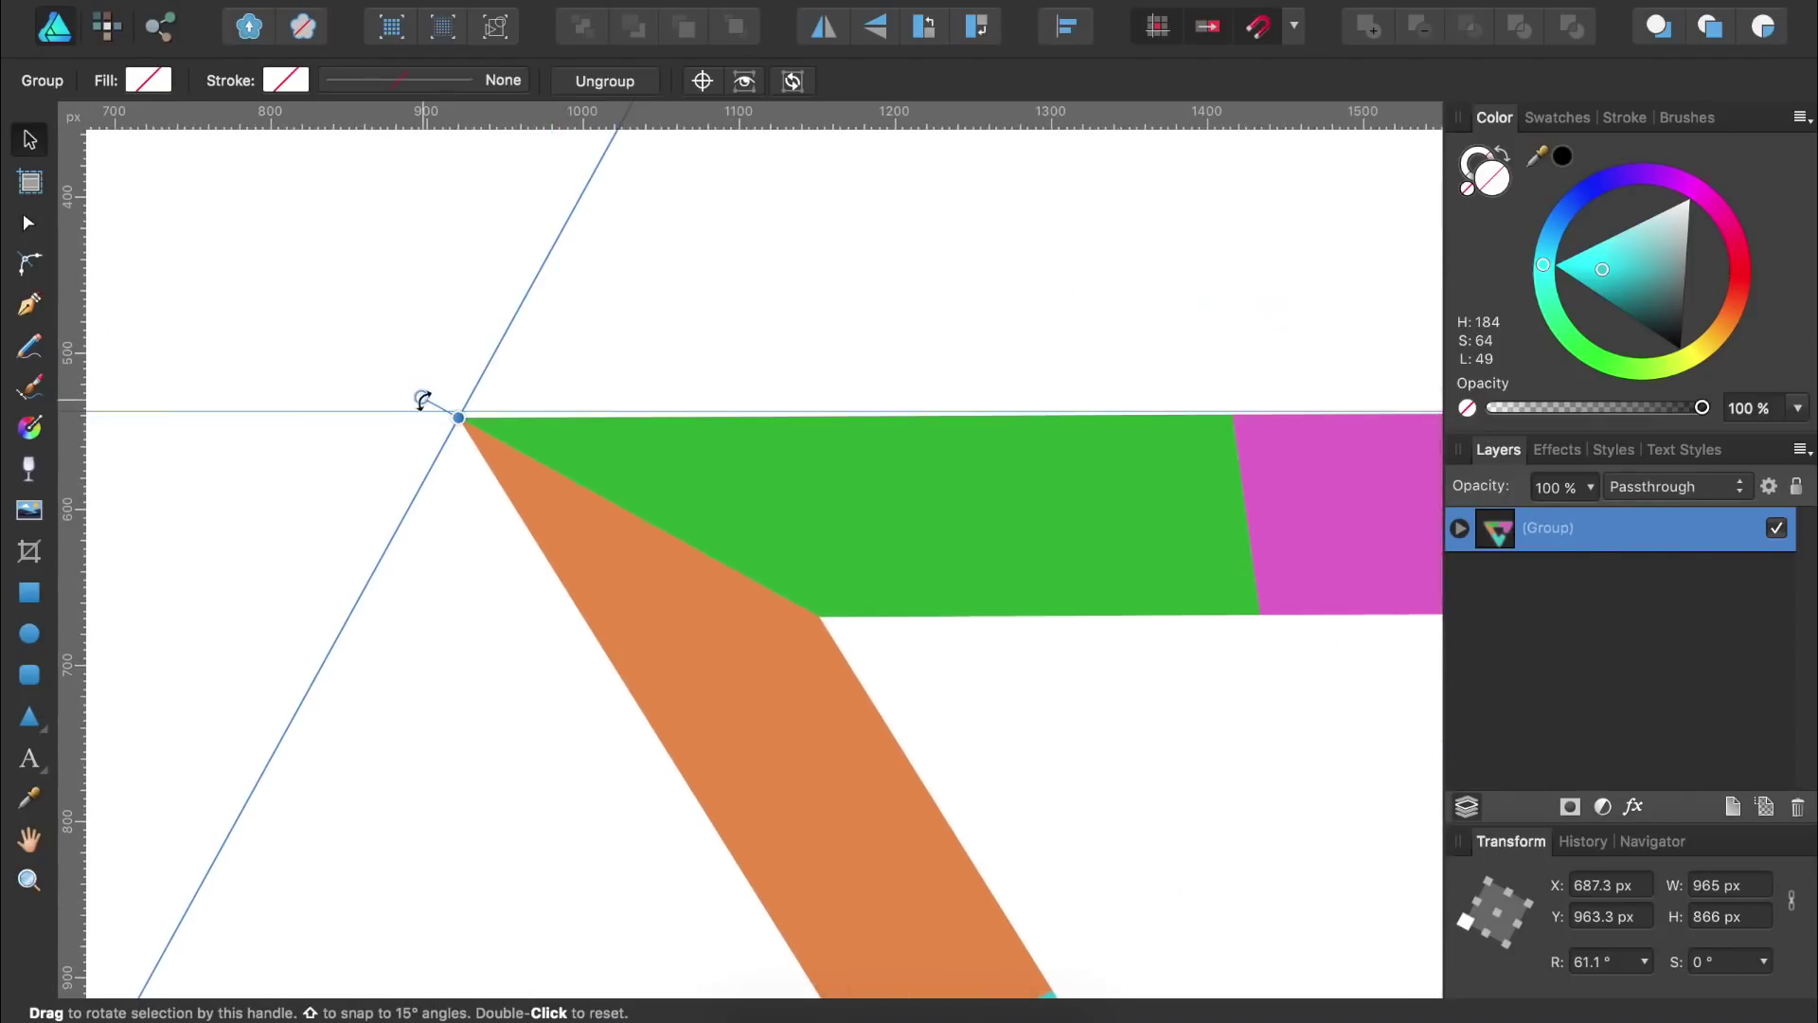
drag(422, 402, 423, 391)
scroll(803, 544, down, 5)
drag(371, 469, 375, 472)
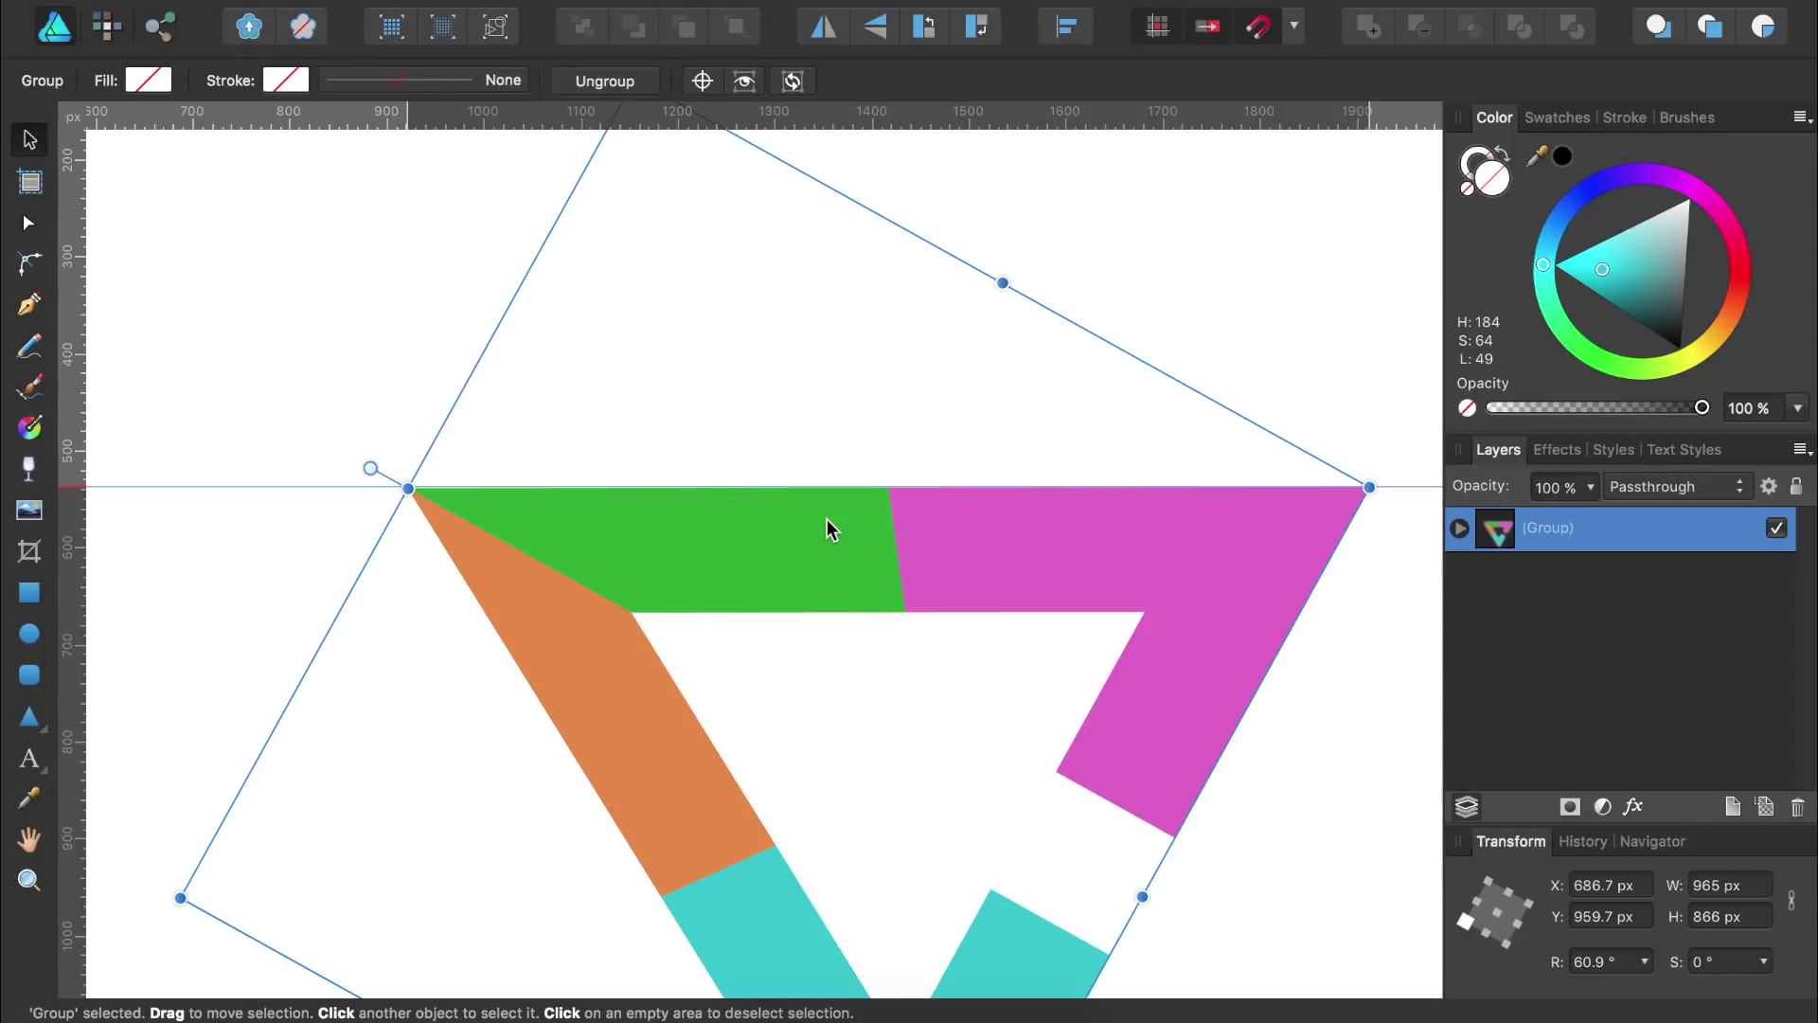
- Hide the rulers and horizontal guide, then zoom to fit the whole page
key(super+r)
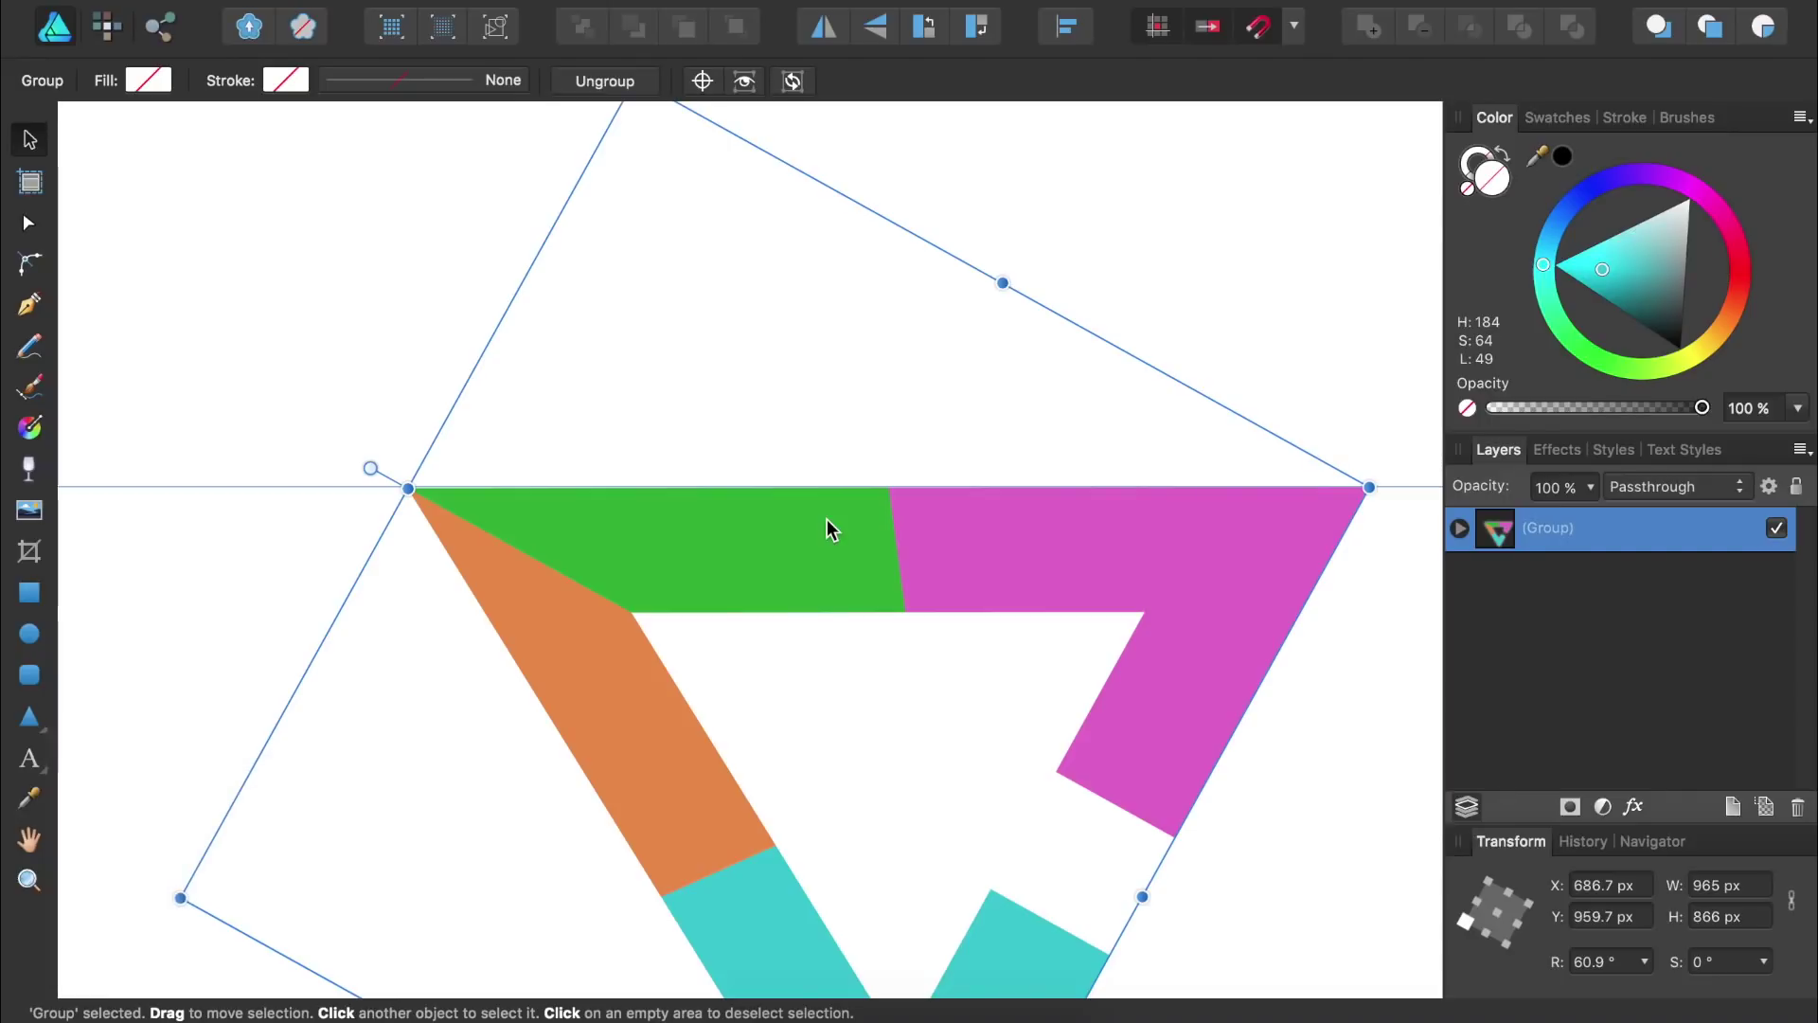
key(super+semicolon)
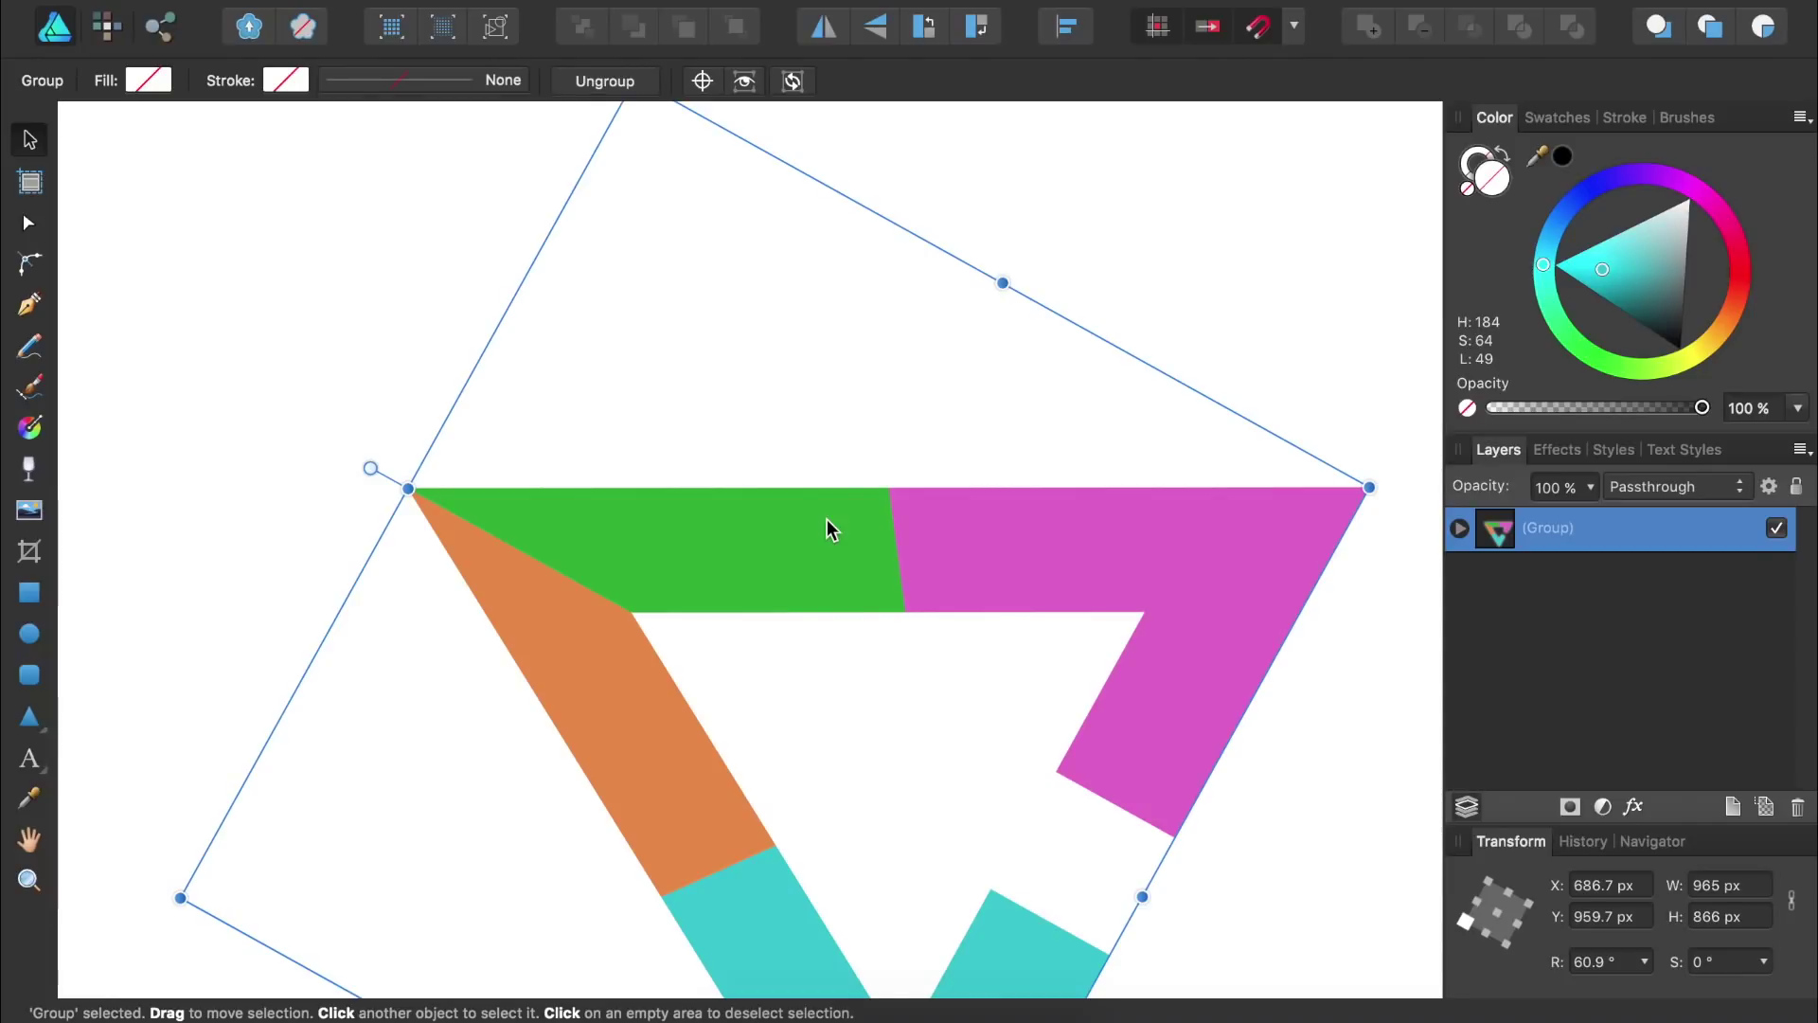
key(super+0)
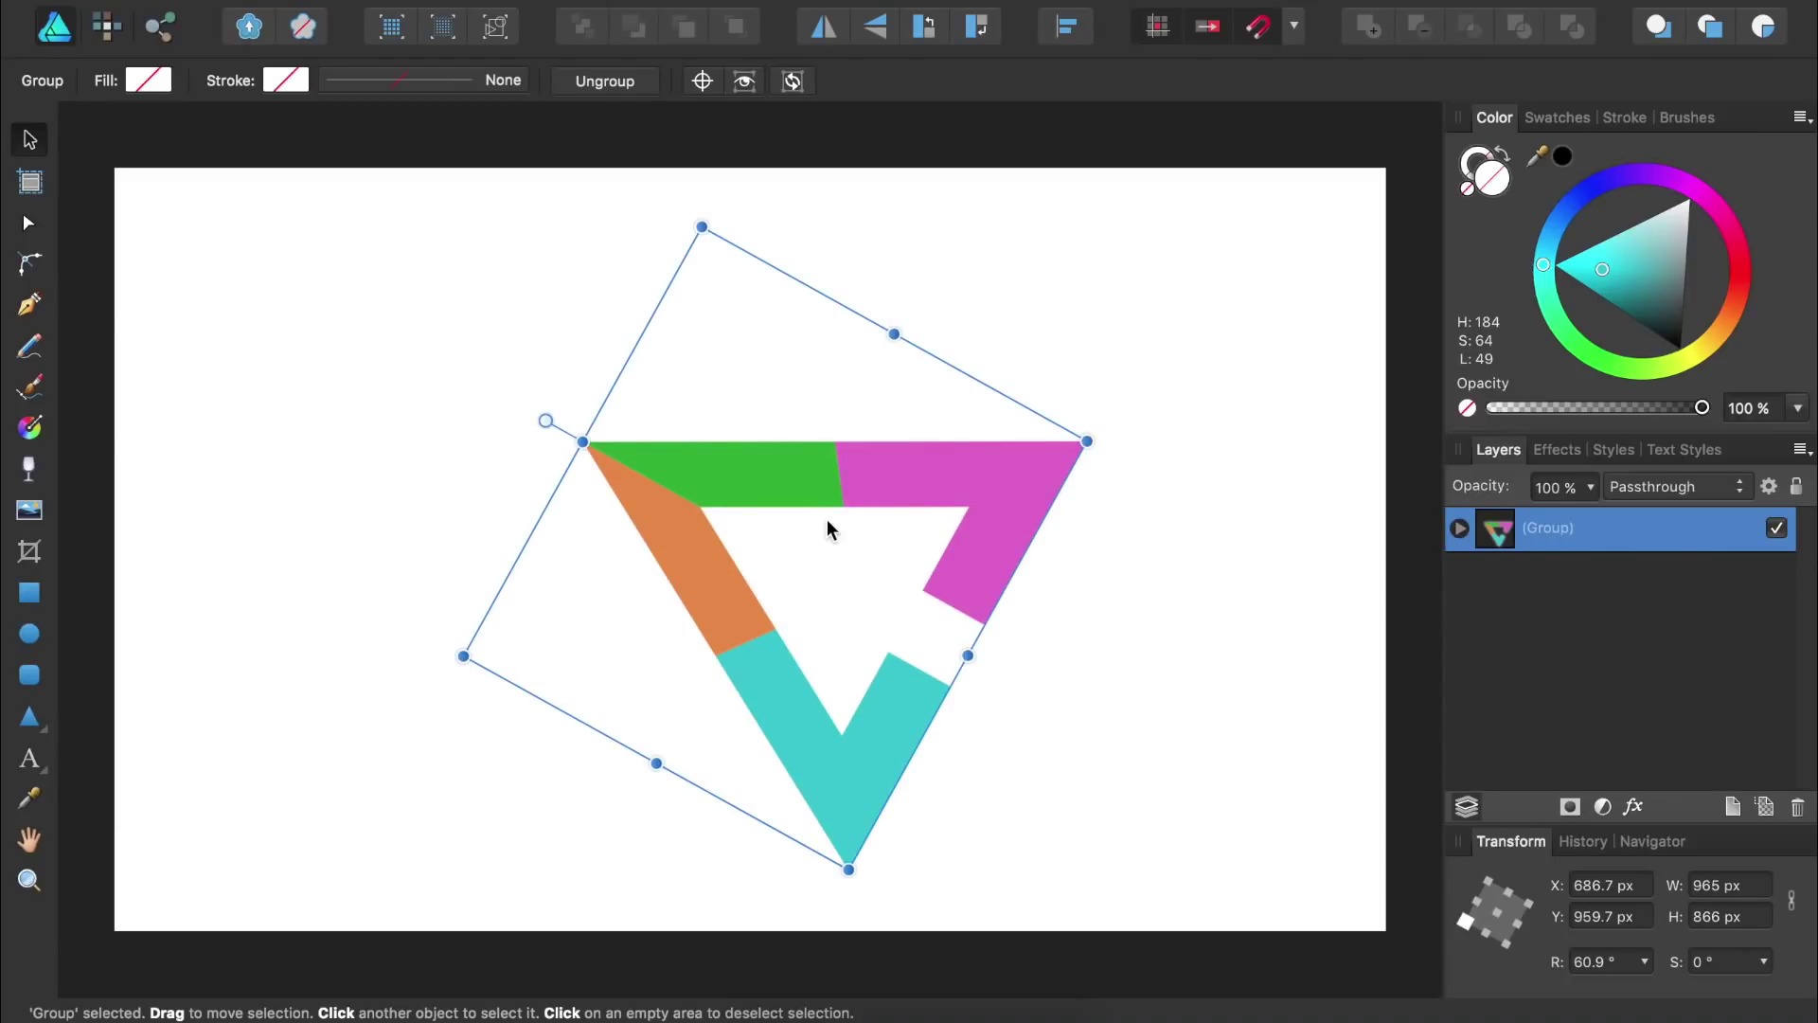